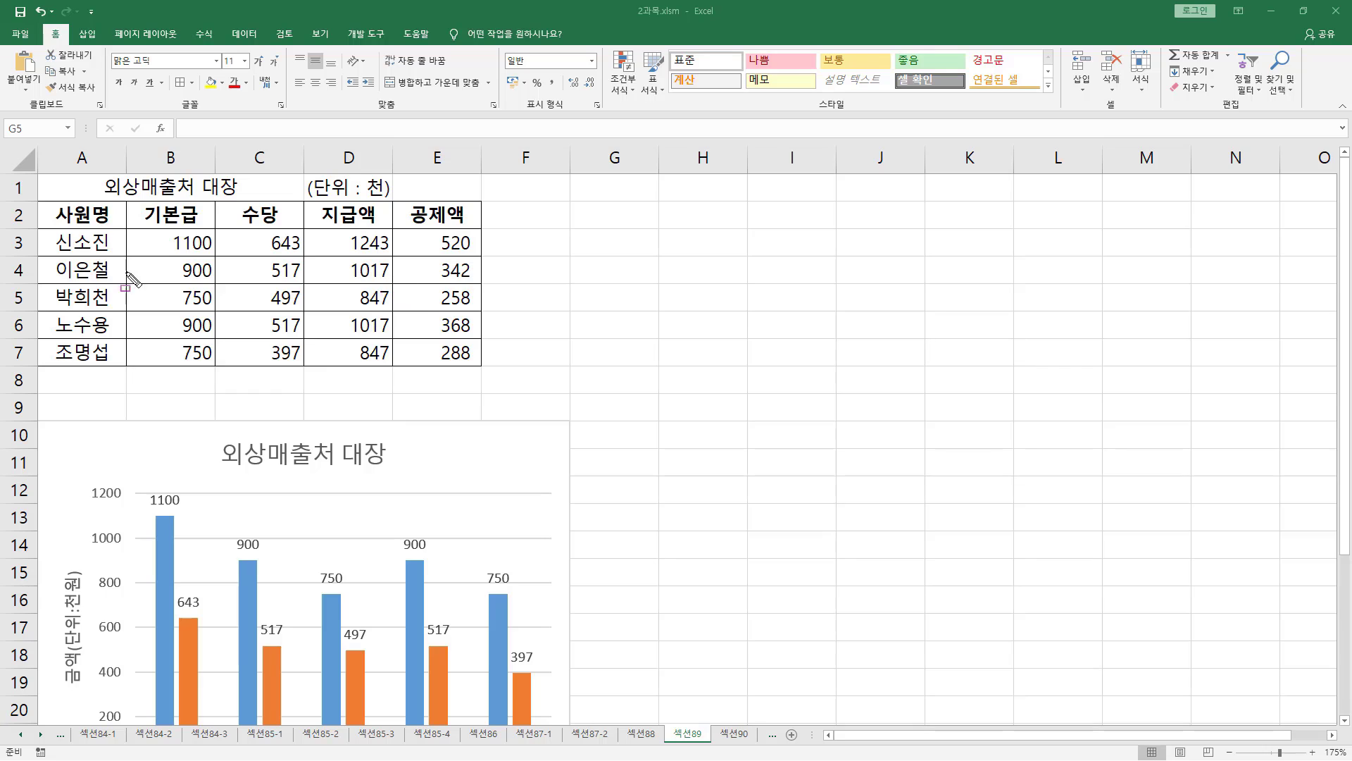
{"action": "mouse_move", "coordinate": [41, 176]}
{"action": "left_mouse_down"}
{"action": "mouse_move", "coordinate": [309, 274]}
{"action": "mouse_move", "coordinate": [479, 366]}
{"action": "left_mouse_up"}
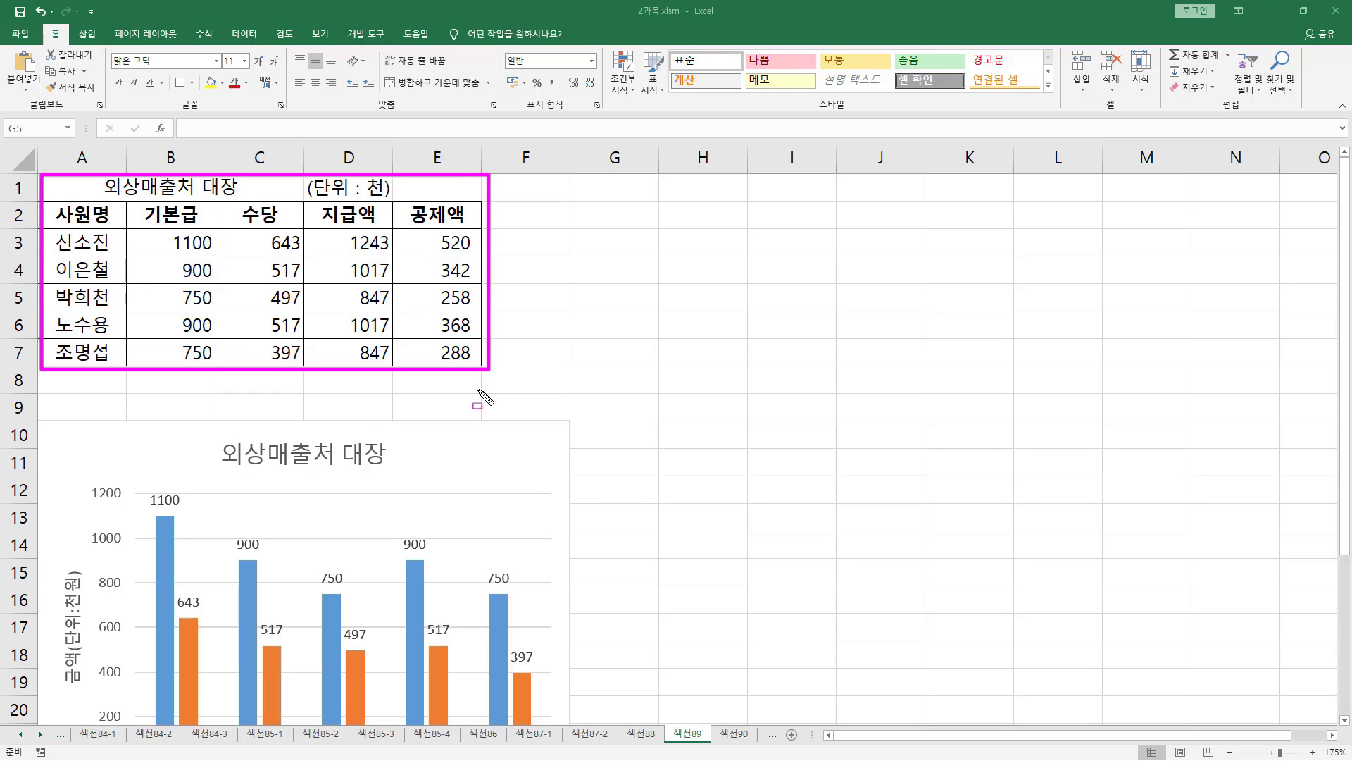
{"action": "left_click_drag", "start_coordinate": [53, 424], "coordinate": [552, 712]}
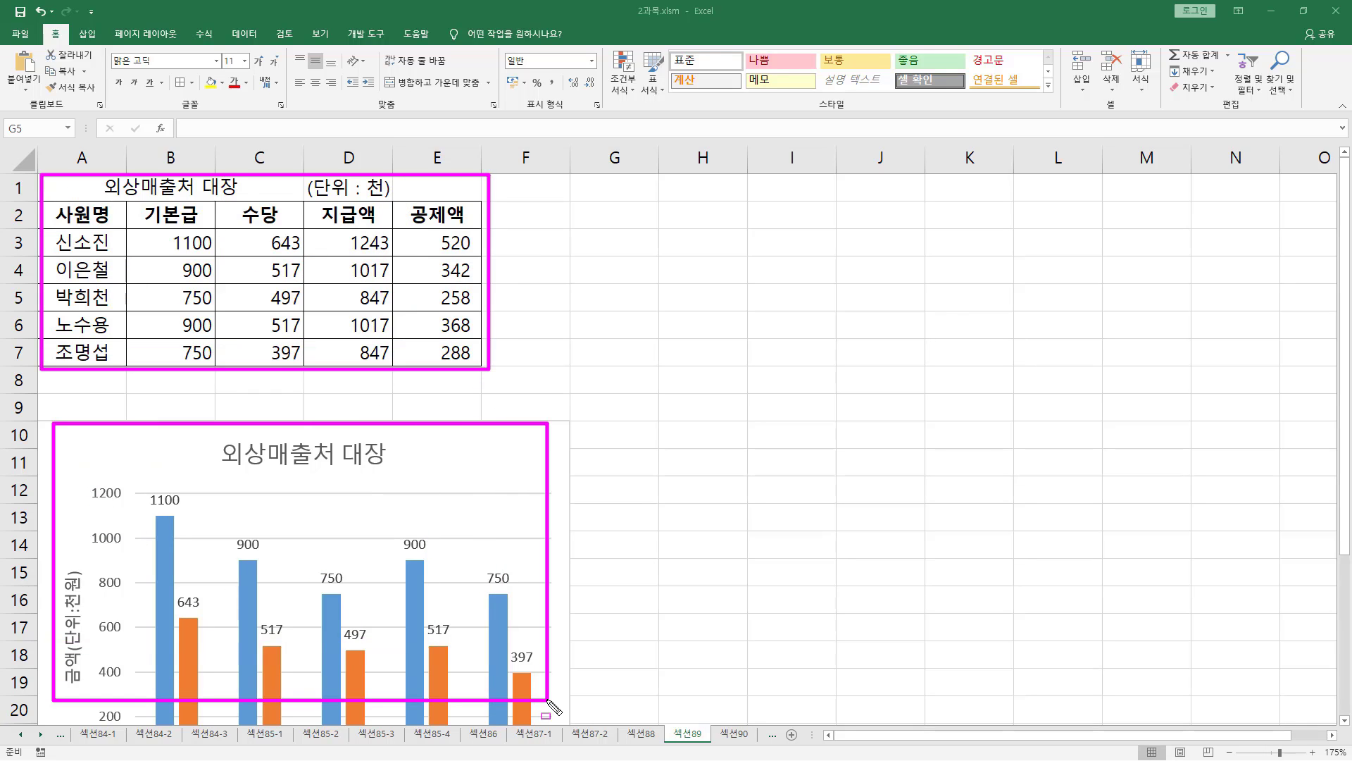
{"action": "key", "text": "Escape"}
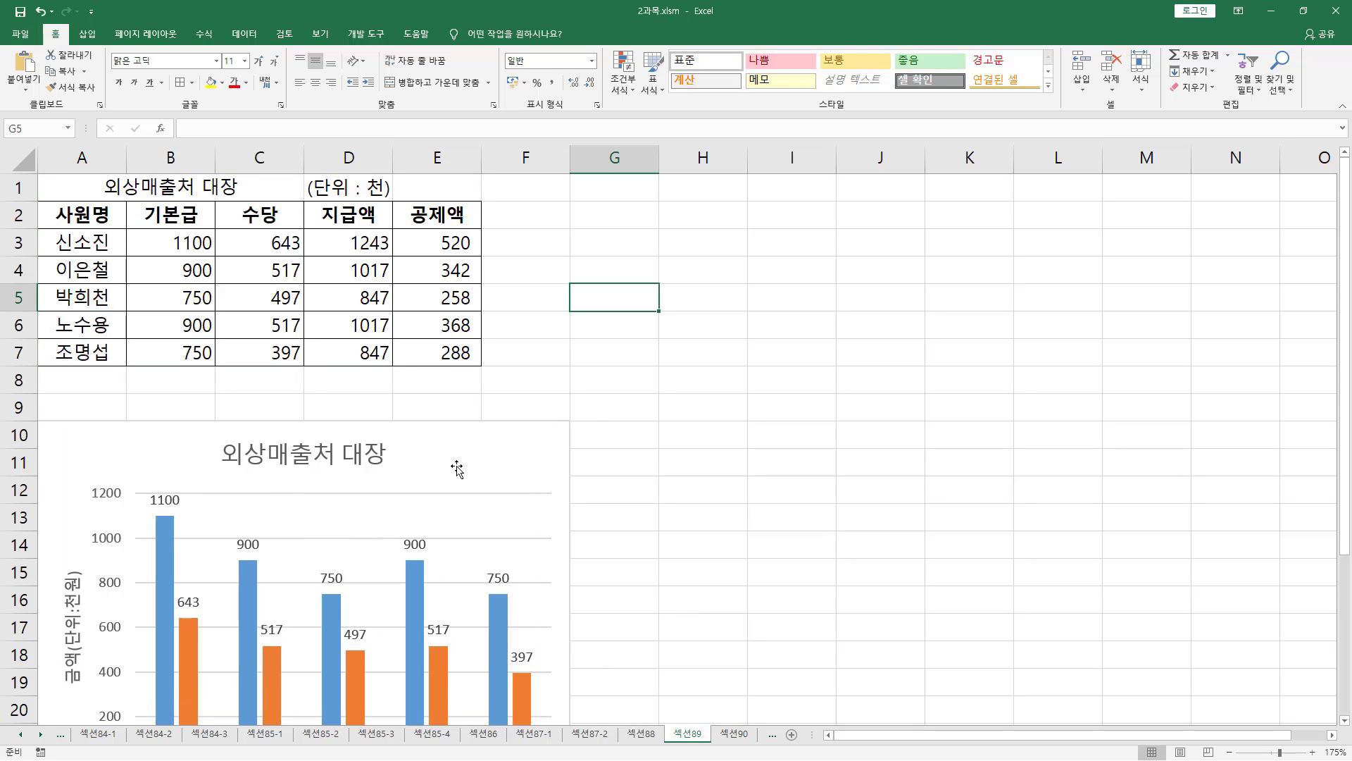
- Change the 외상매출처 대장 column chart to the clustered bar type (묶은 가로 막대형)
{"action": "left_click", "coordinate": [457, 467]}
{"action": "scroll", "coordinate": [606, 453], "scroll_direction": "down", "scroll_amount": 2}
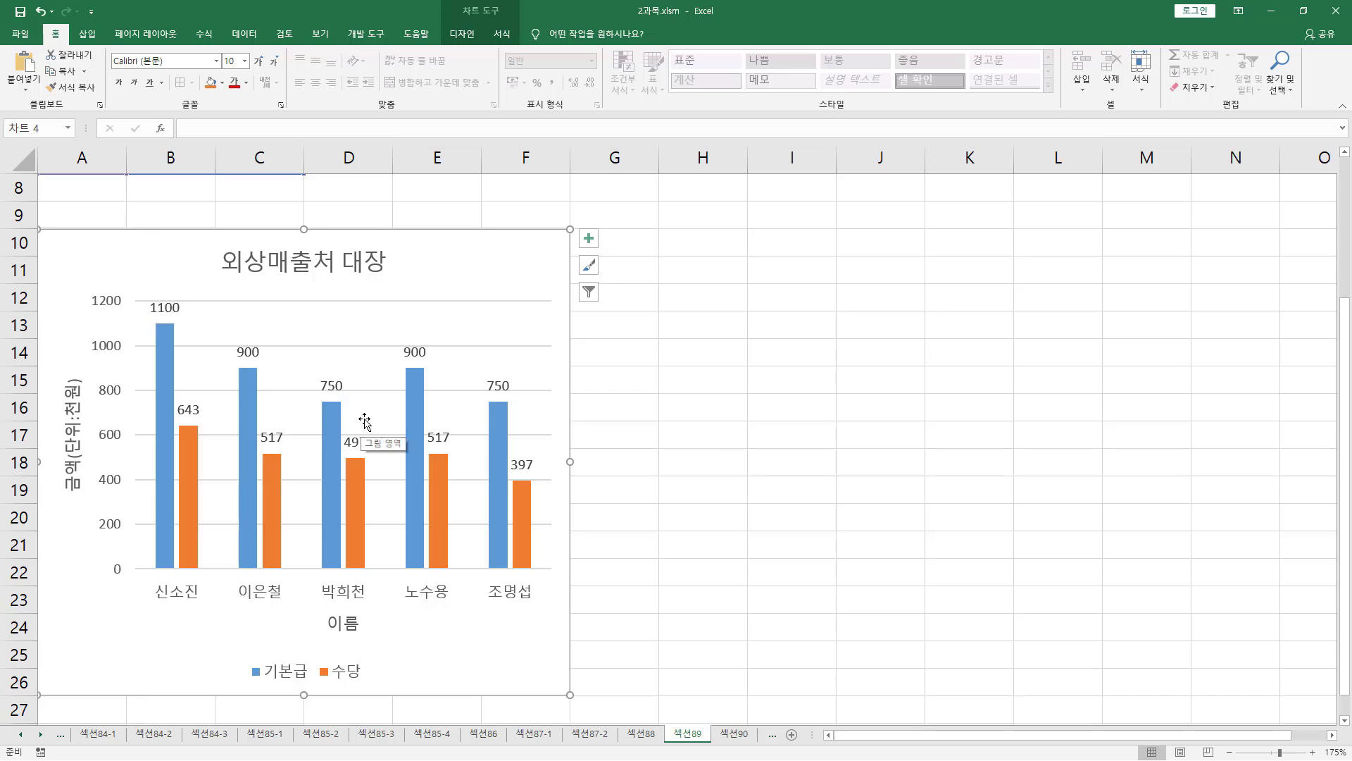
{"action": "left_click_drag", "start_coordinate": [445, 2], "coordinate": [515, 21]}
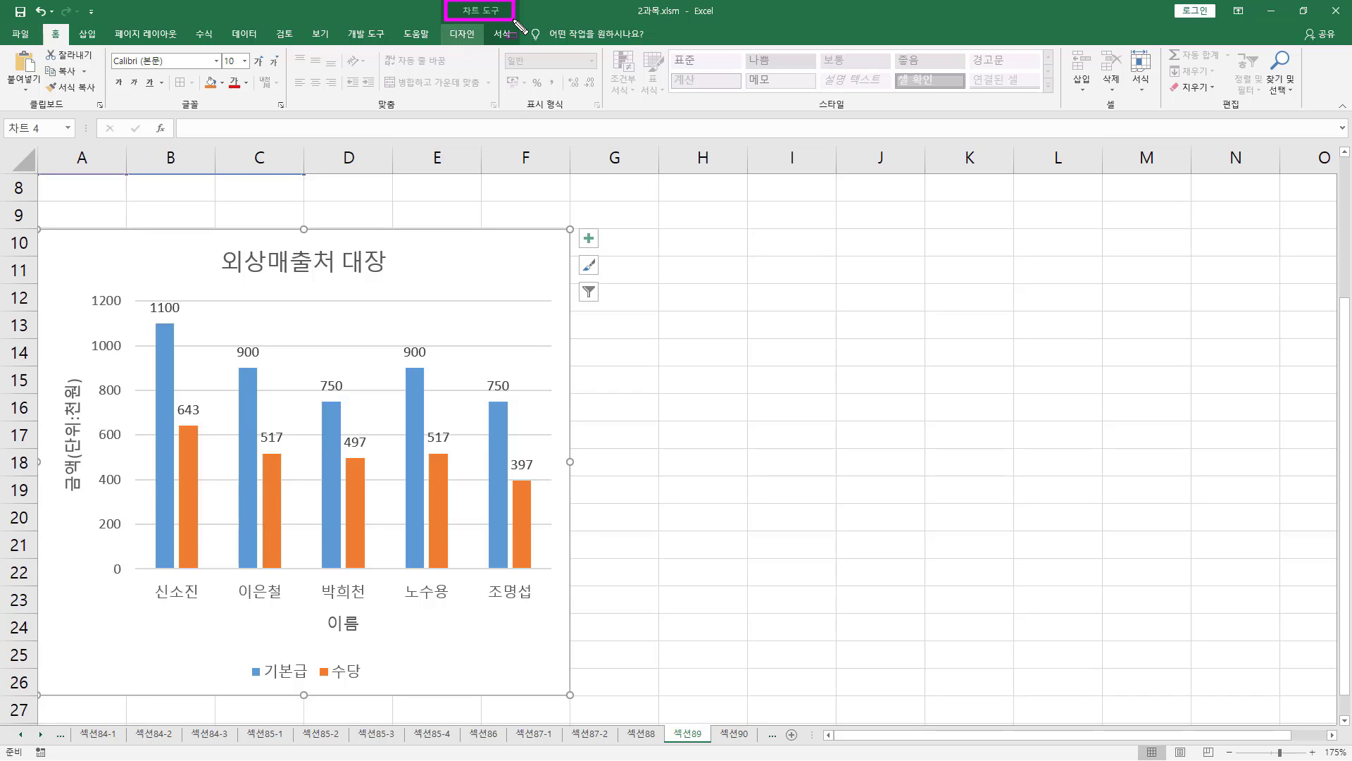
{"action": "left_click", "coordinate": [463, 34]}
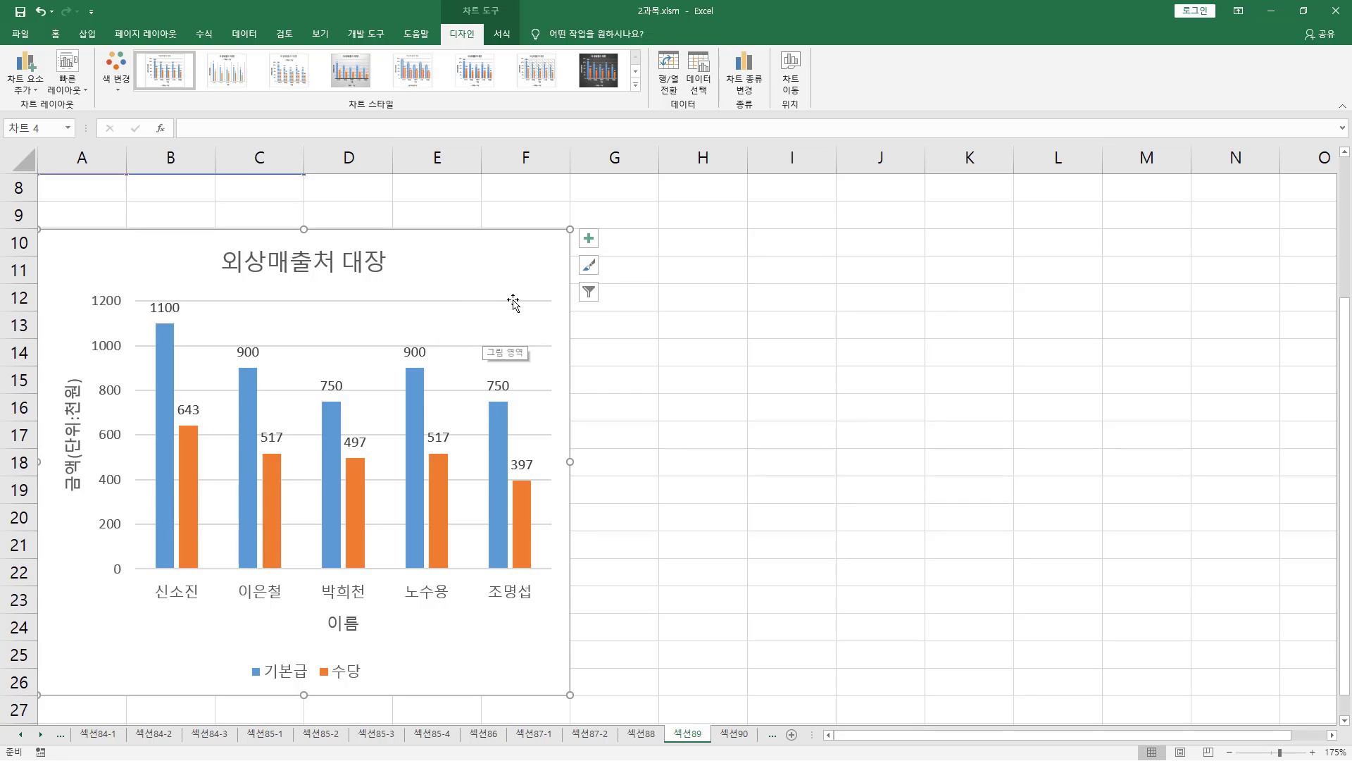
{"action": "left_click", "coordinate": [756, 86]}
{"action": "left_click_drag", "start_coordinate": [632, 186], "coordinate": [802, 230]}
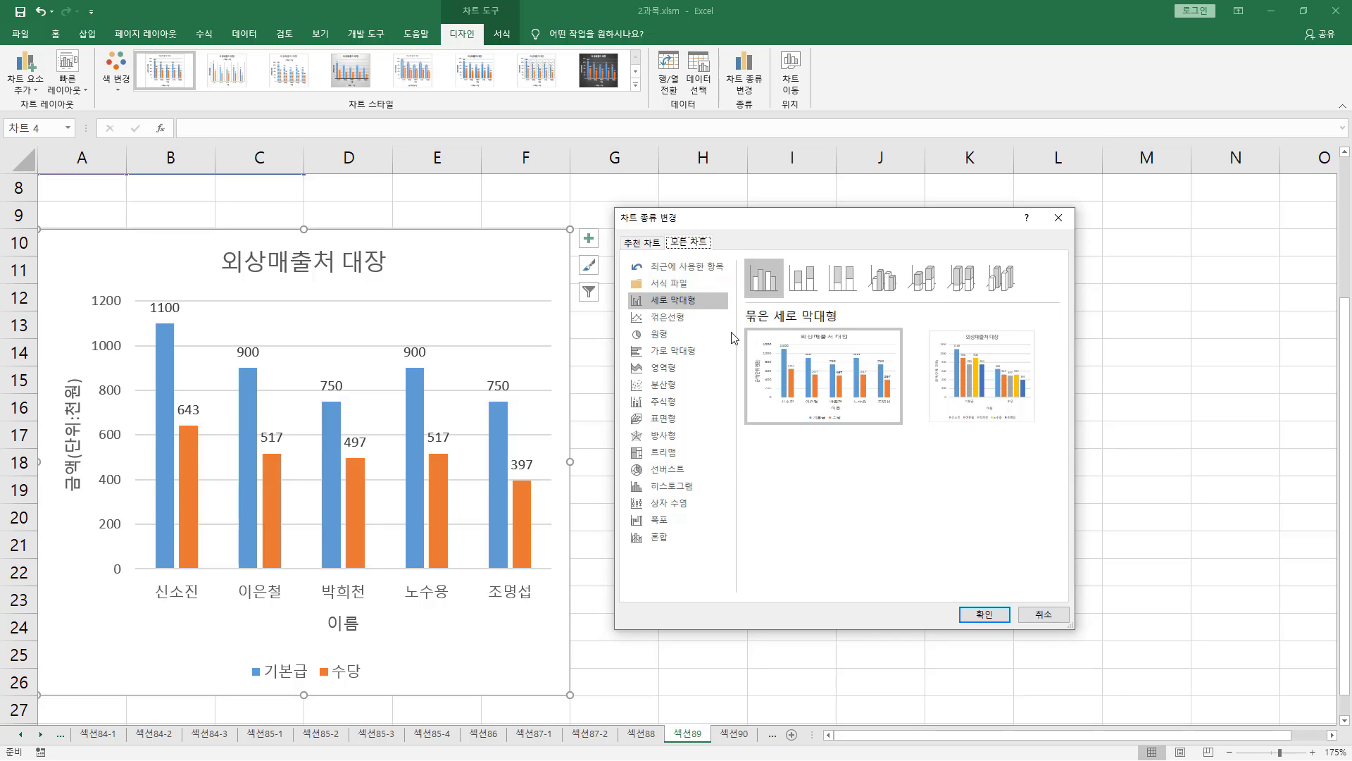
{"action": "left_click", "coordinate": [668, 354]}
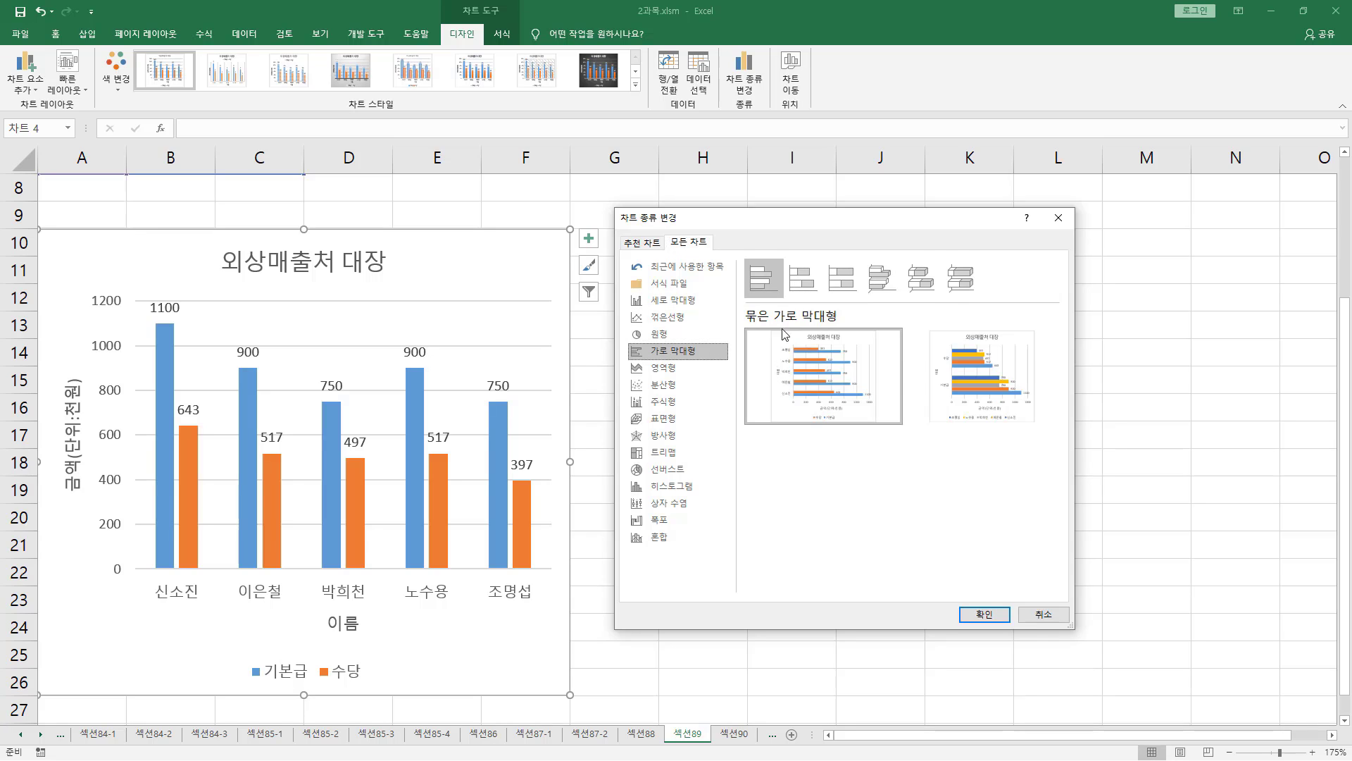
{"action": "mouse_move", "coordinate": [777, 333]}
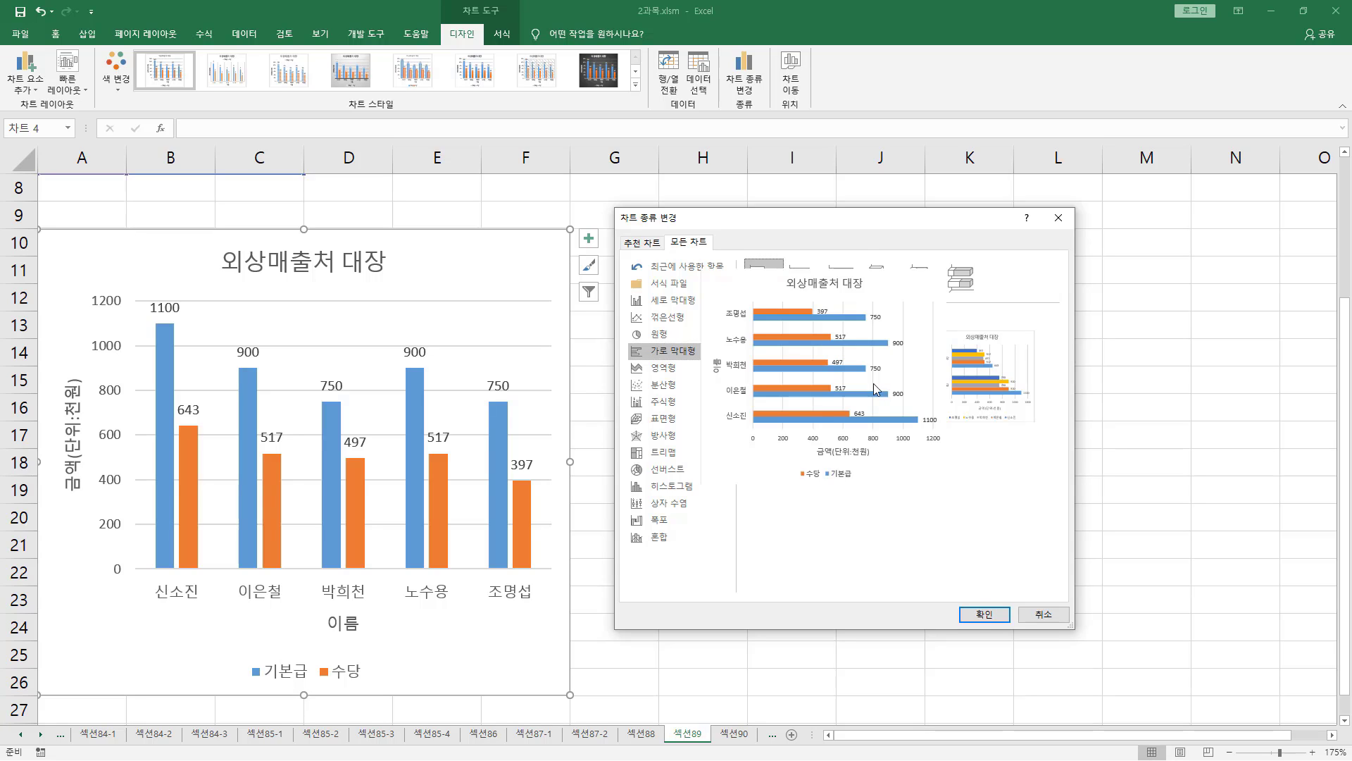
{"action": "left_click", "coordinate": [983, 615]}
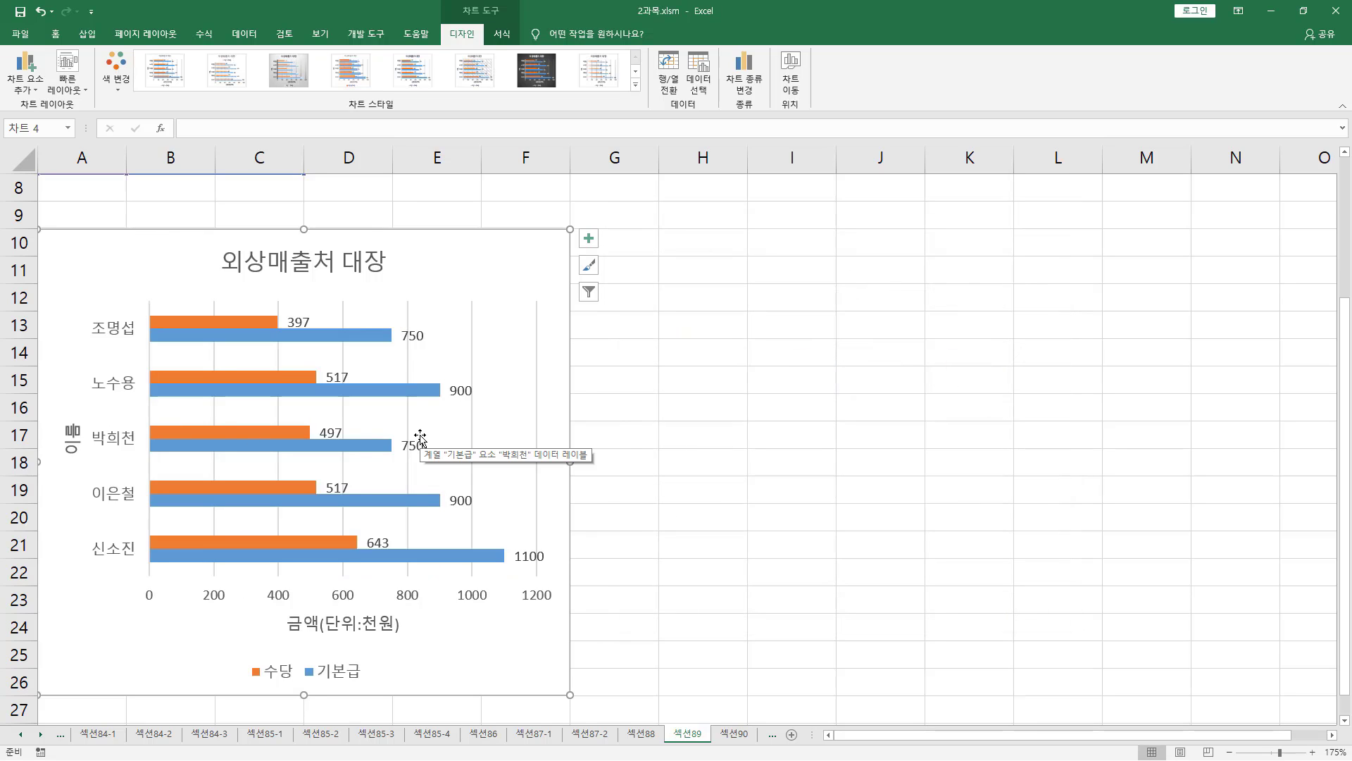
{"action": "key", "text": "alt+Tab"}
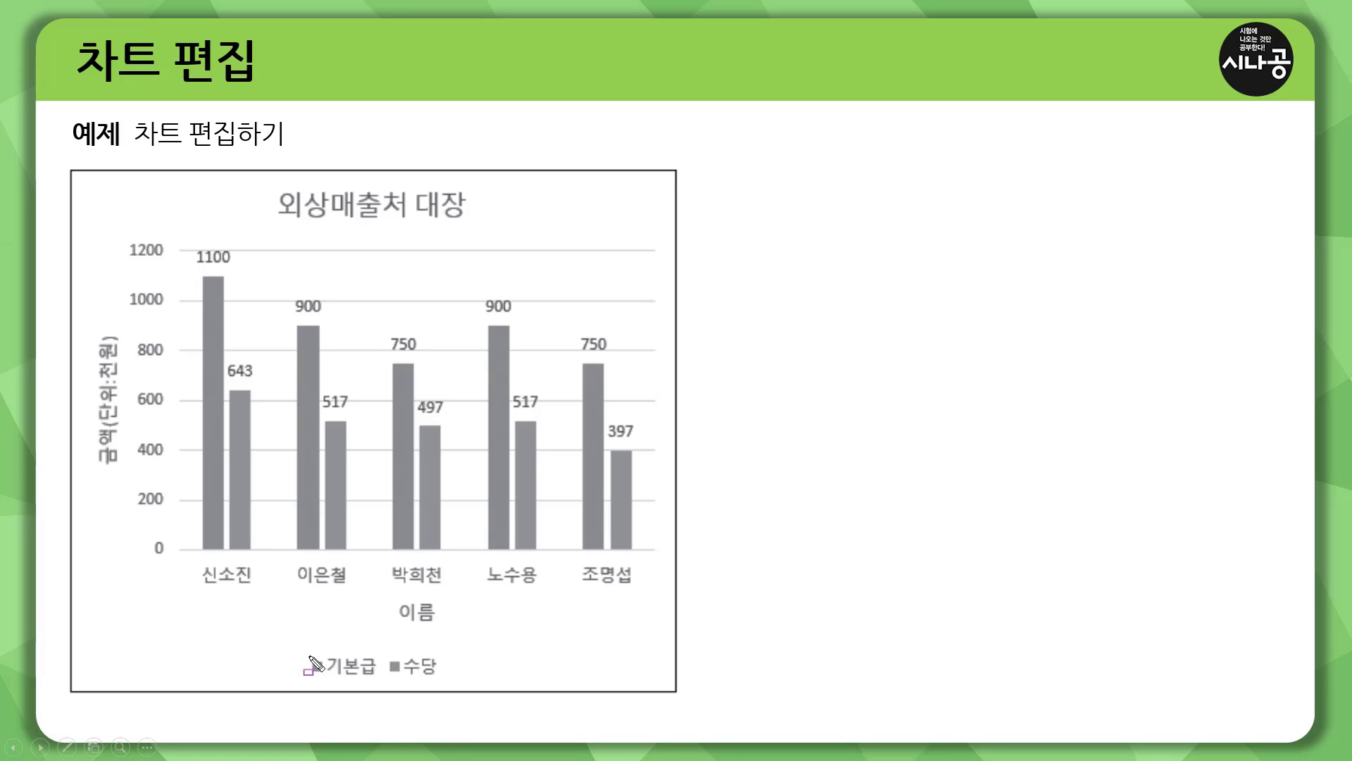
{"action": "mouse_move", "coordinate": [300, 648]}
{"action": "left_mouse_down"}
{"action": "mouse_move", "coordinate": [332, 670]}
{"action": "mouse_move", "coordinate": [464, 681]}
{"action": "left_mouse_up"}
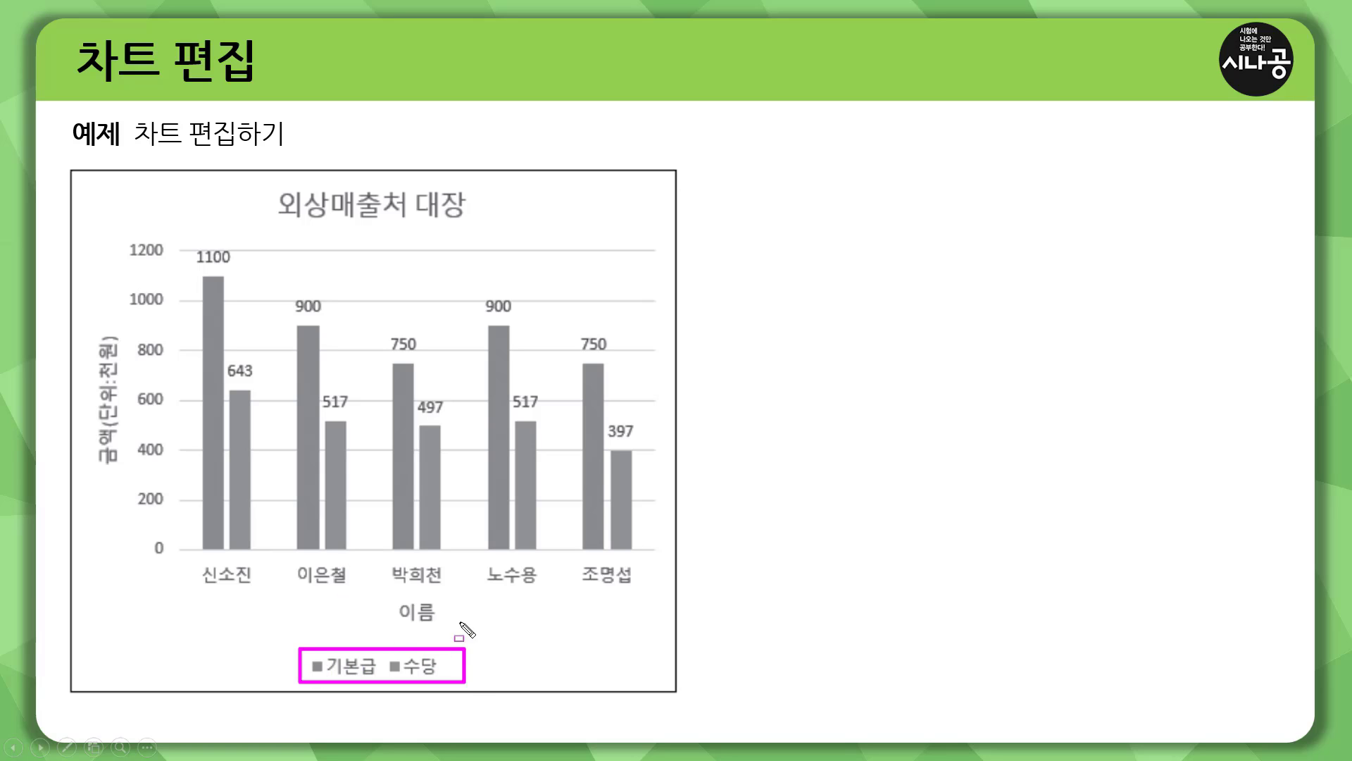
{"action": "key", "text": "Escape"}
{"action": "left_click", "coordinate": [797, 427]}
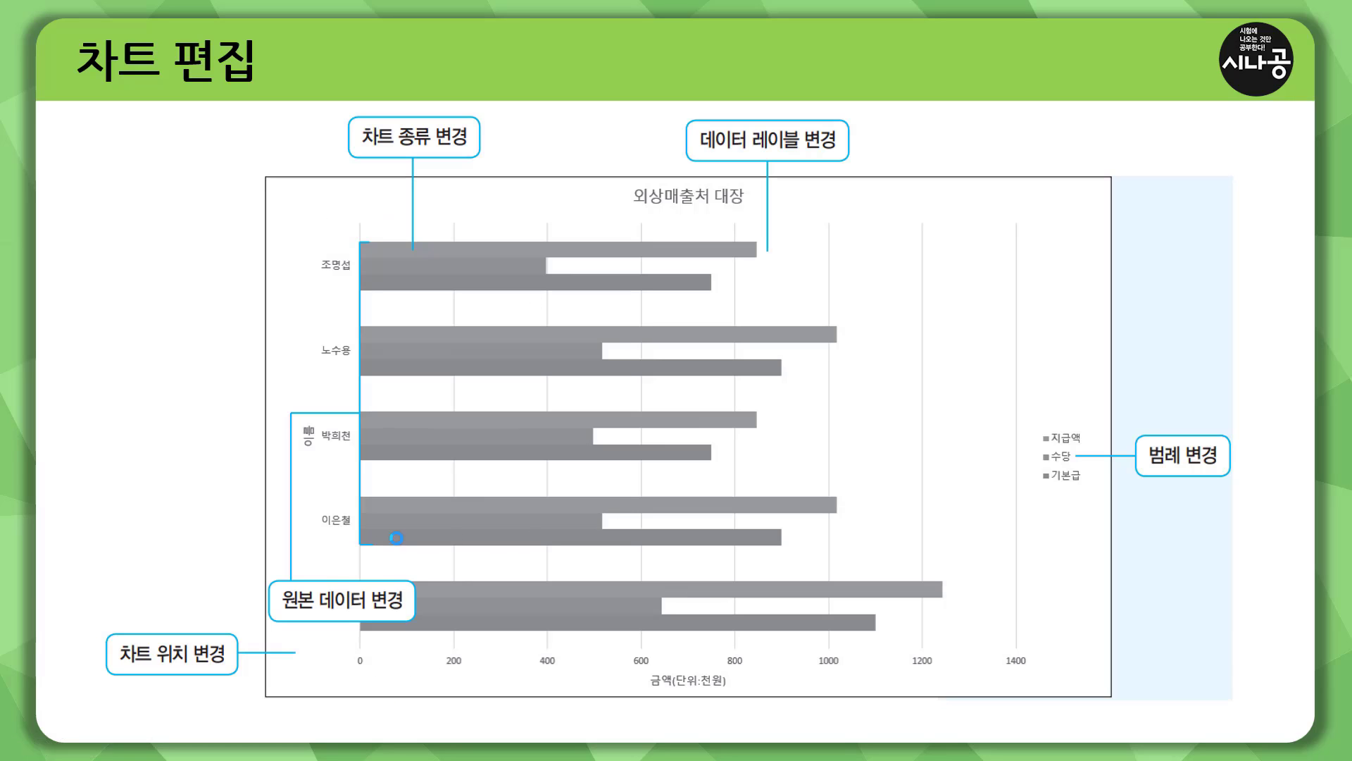
{"action": "key", "text": "ctrl+p"}
{"action": "mouse_move", "coordinate": [272, 584]}
{"action": "left_mouse_down"}
{"action": "mouse_move", "coordinate": [415, 605]}
{"action": "mouse_move", "coordinate": [413, 618]}
{"action": "left_mouse_up"}
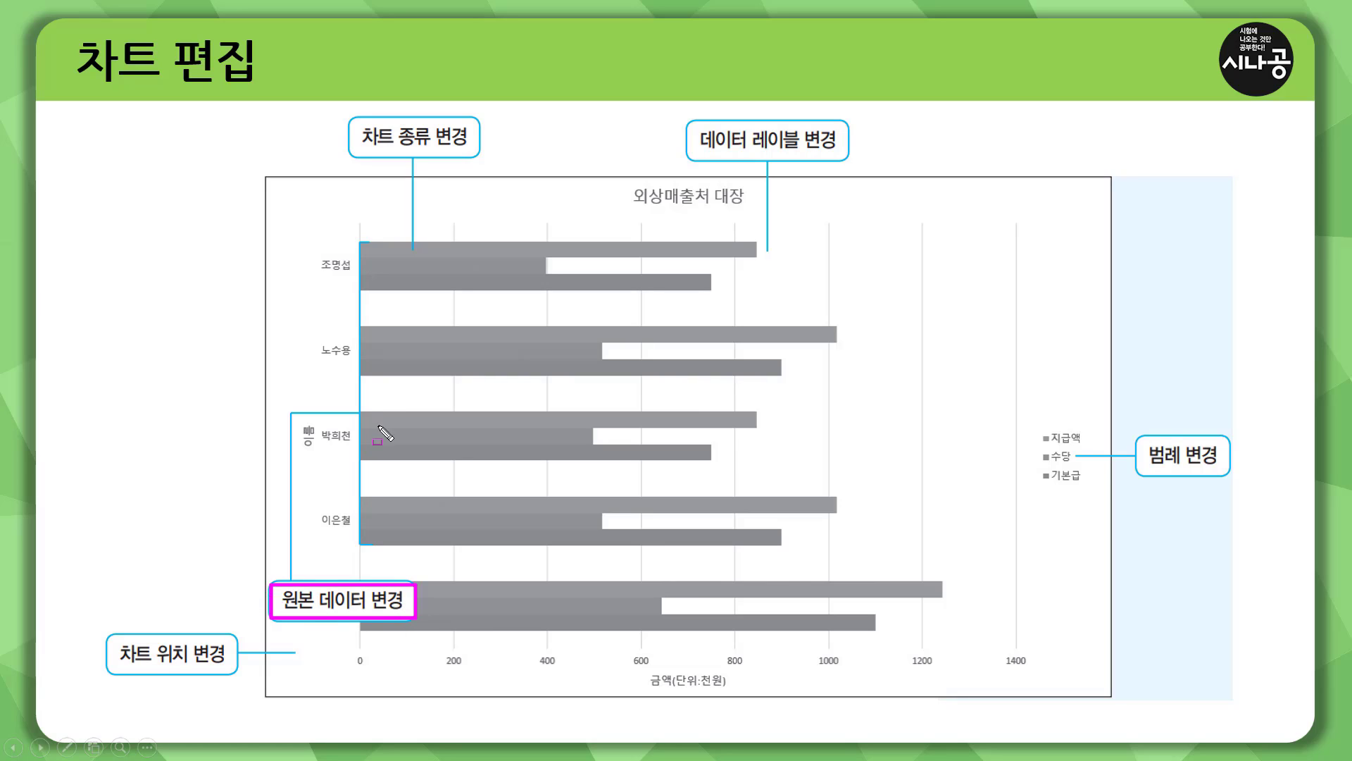
{"action": "left_click_drag", "start_coordinate": [365, 410], "coordinate": [726, 427]}
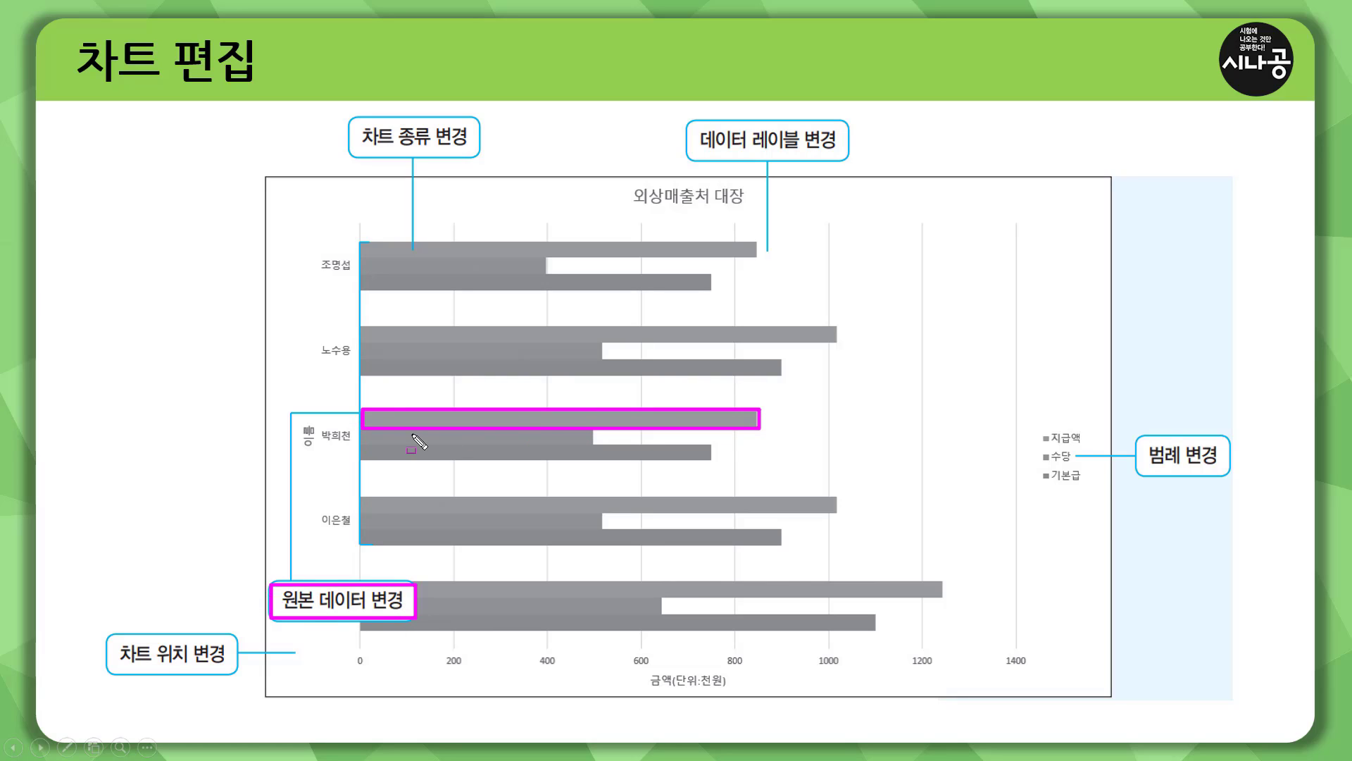
{"action": "mouse_move", "coordinate": [366, 432]}
{"action": "left_mouse_down"}
{"action": "mouse_move", "coordinate": [526, 450]}
{"action": "mouse_move", "coordinate": [365, 448]}
{"action": "mouse_move", "coordinate": [629, 456]}
{"action": "left_mouse_up"}
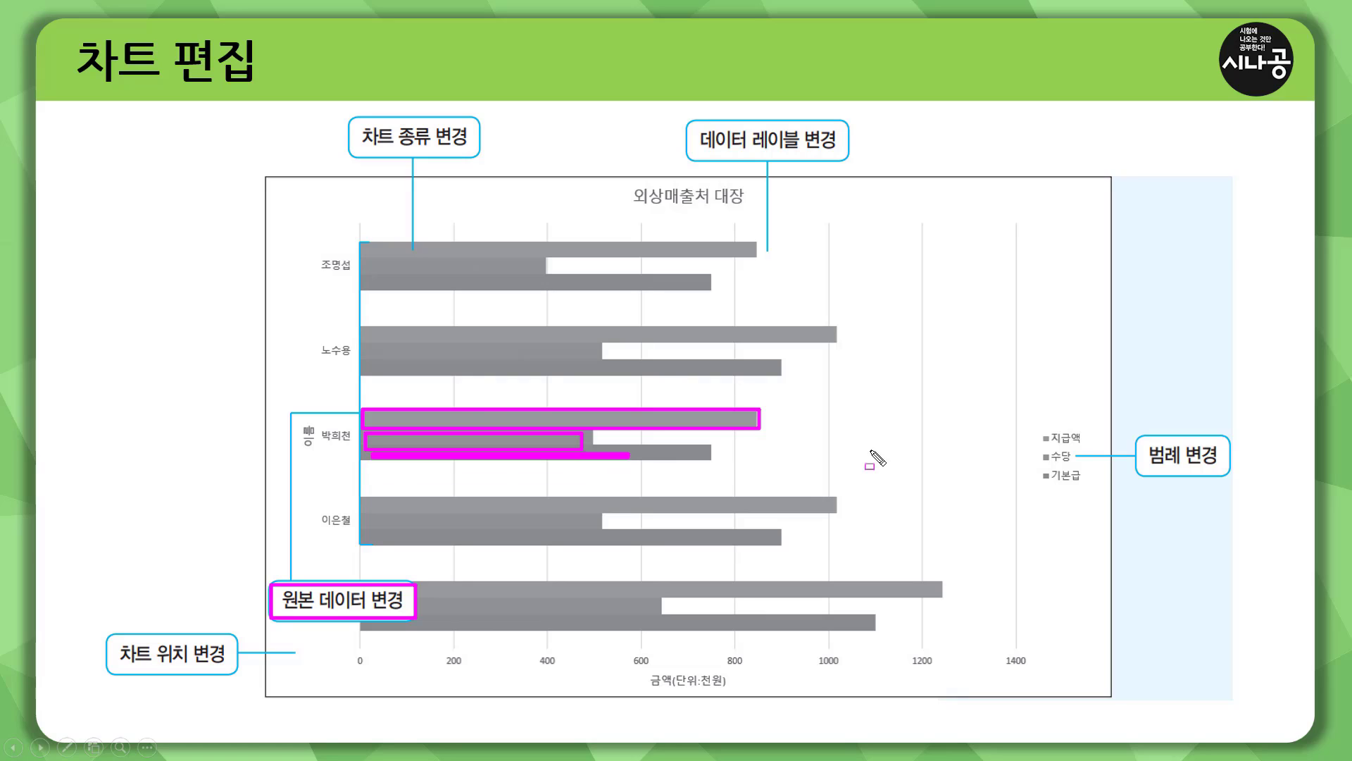
{"action": "mouse_move", "coordinate": [1034, 424]}
{"action": "left_mouse_down"}
{"action": "mouse_move", "coordinate": [1056, 444]}
{"action": "mouse_move", "coordinate": [1035, 425]}
{"action": "mouse_move", "coordinate": [1056, 485]}
{"action": "mouse_move", "coordinate": [1094, 486]}
{"action": "left_mouse_up"}
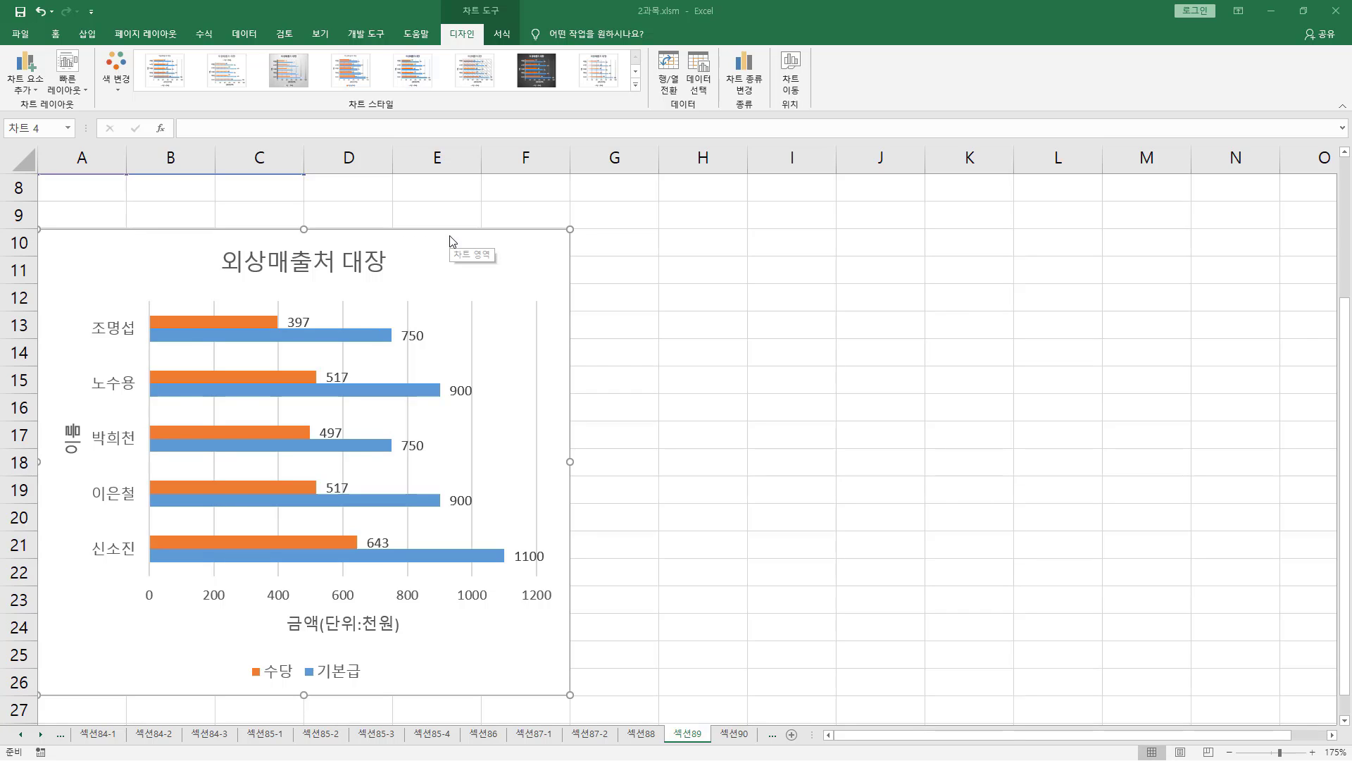
{"action": "mouse_move", "coordinate": [455, 3]}
{"action": "left_mouse_down"}
{"action": "mouse_move", "coordinate": [511, 22]}
{"action": "mouse_move", "coordinate": [495, 47]}
{"action": "left_mouse_up"}
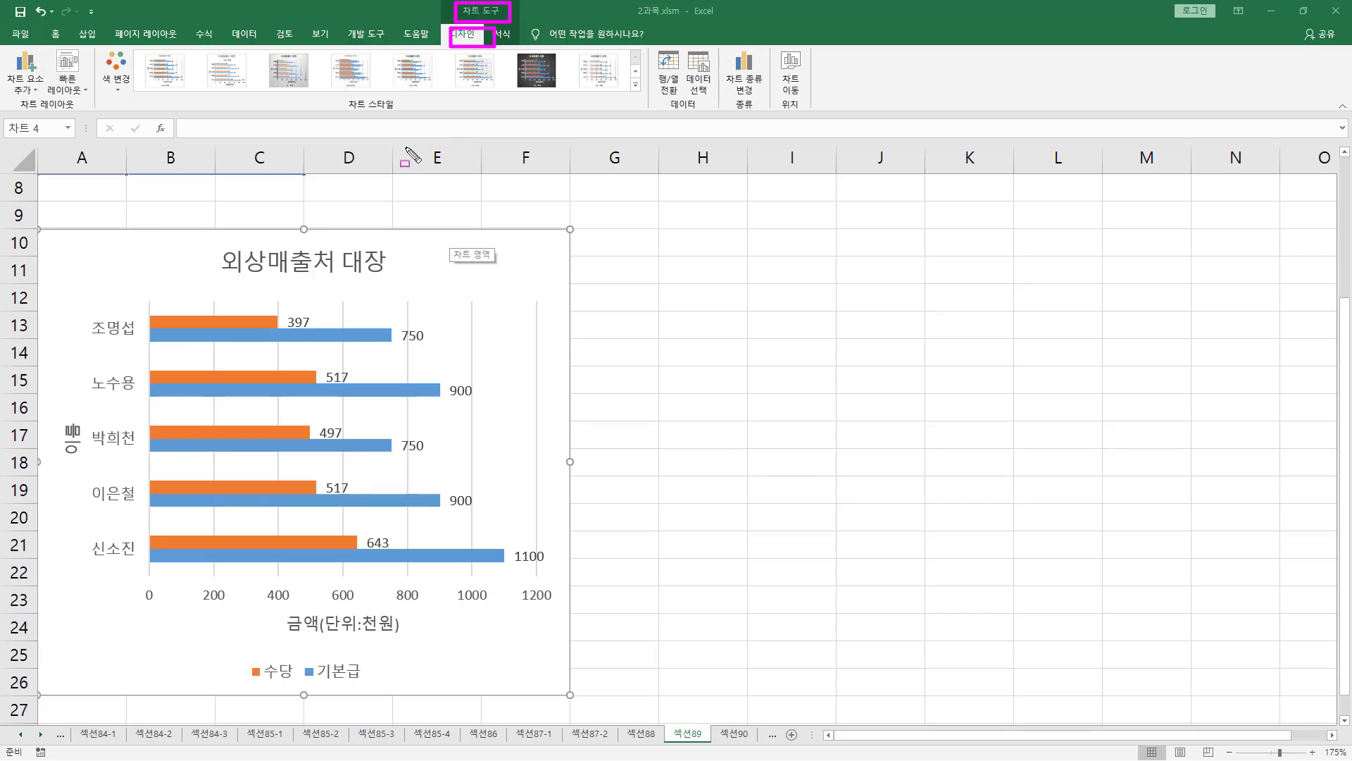
{"action": "left_click_drag", "start_coordinate": [659, 92], "coordinate": [698, 120]}
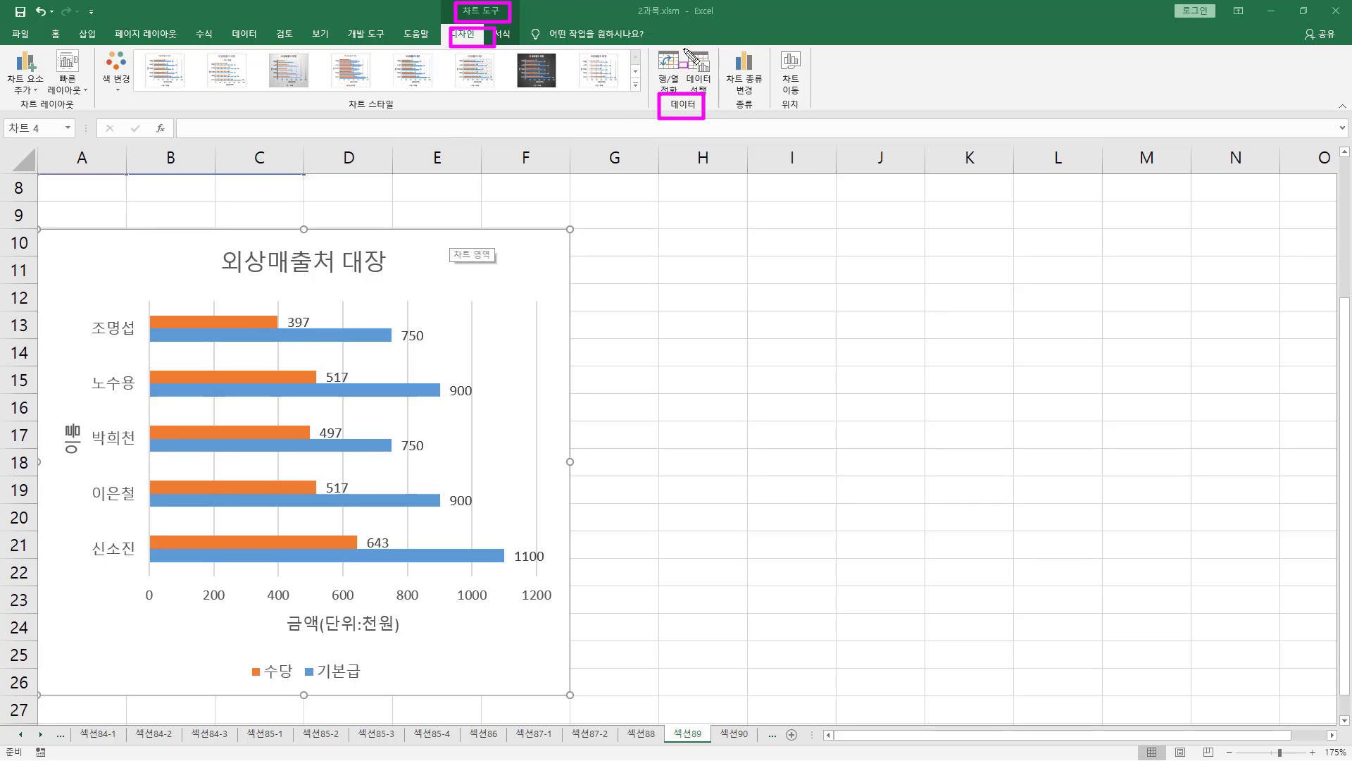
{"action": "left_click_drag", "start_coordinate": [681, 46], "coordinate": [720, 92]}
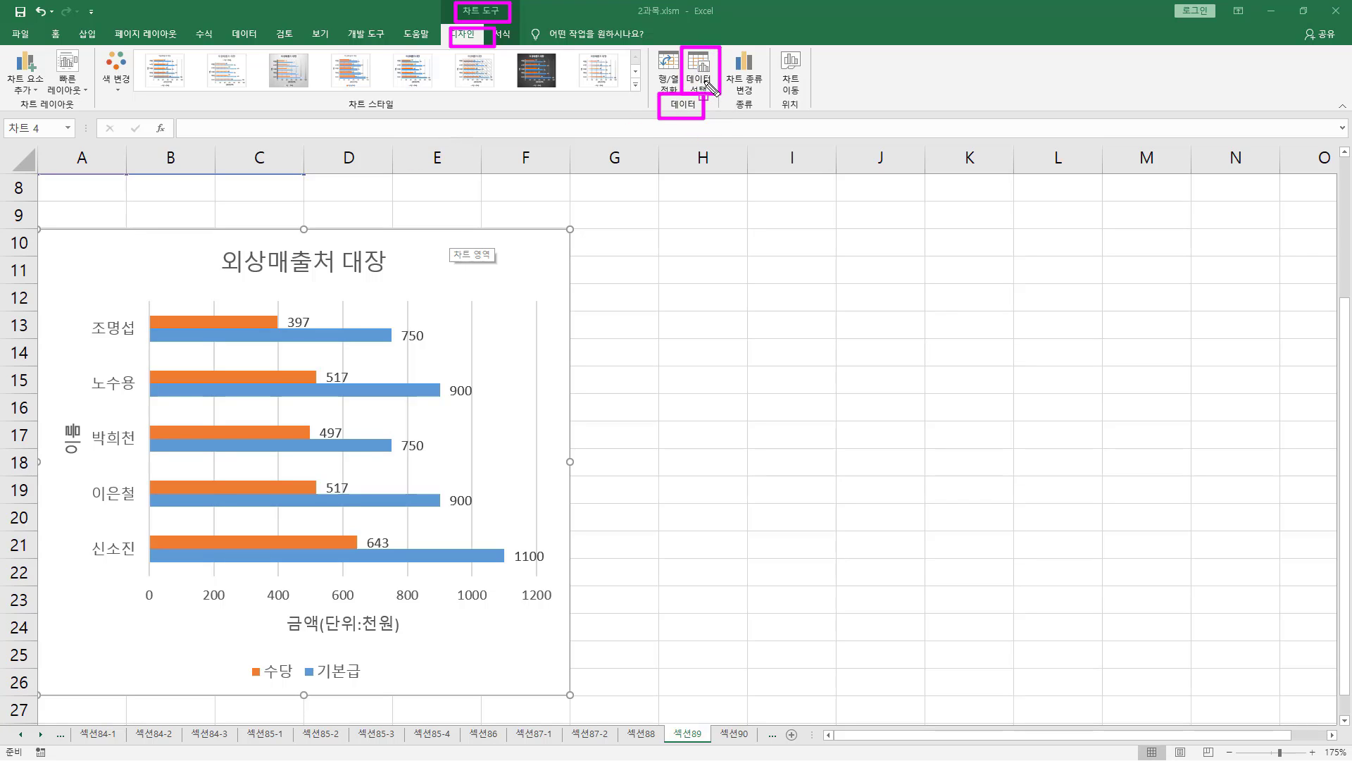
{"action": "key", "text": "Escape"}
{"action": "left_click", "coordinate": [703, 79]}
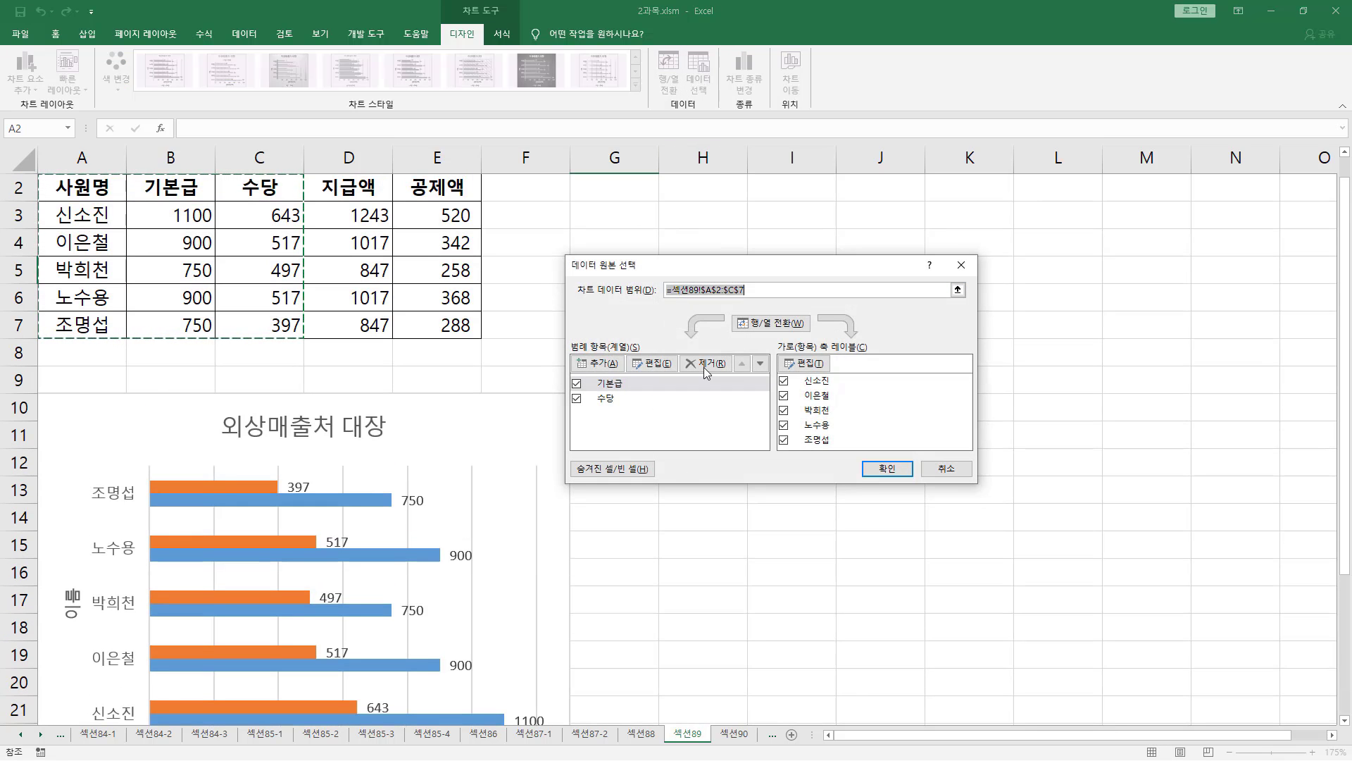
{"action": "left_click", "coordinate": [945, 471]}
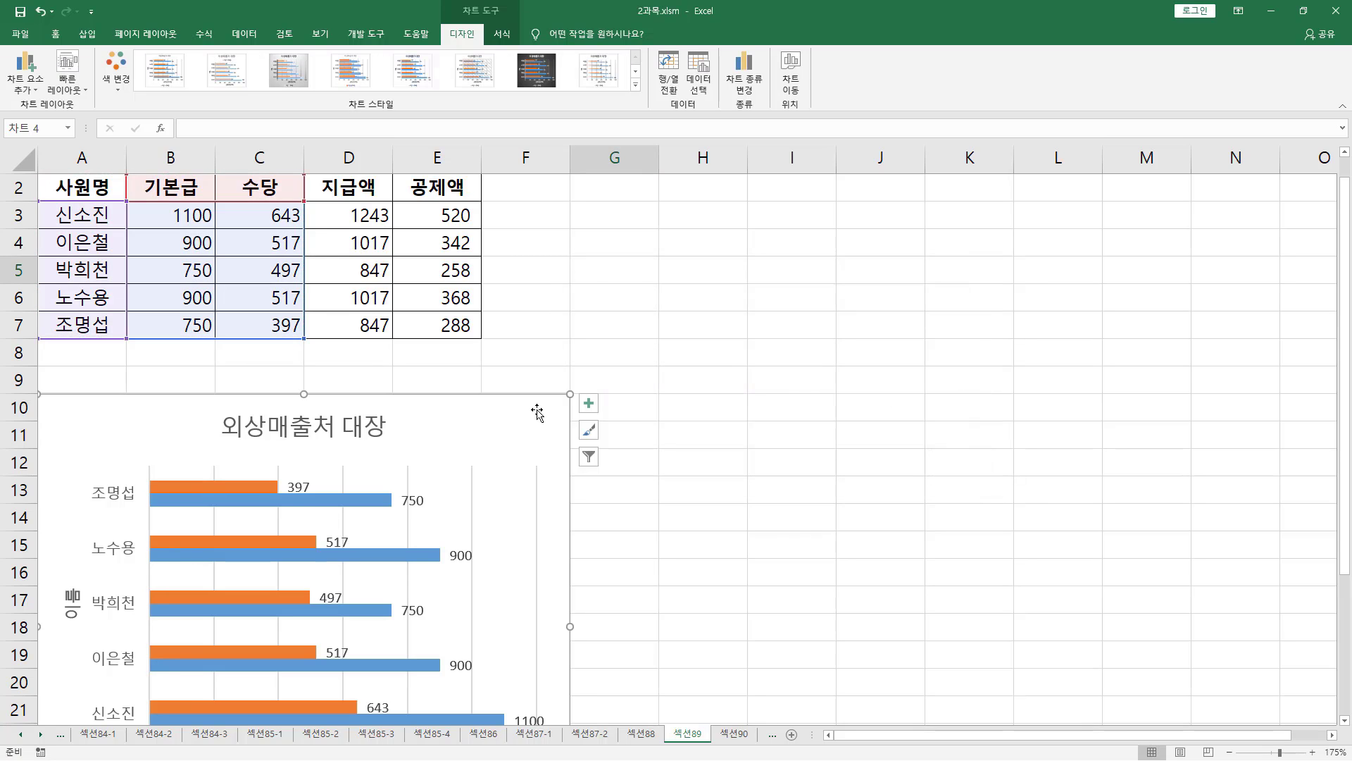
- Set the bar chart's source data range to A2:D7 on sheet 섹션89, adding the 지급액 column as a series
{"action": "right_click", "coordinate": [538, 414]}
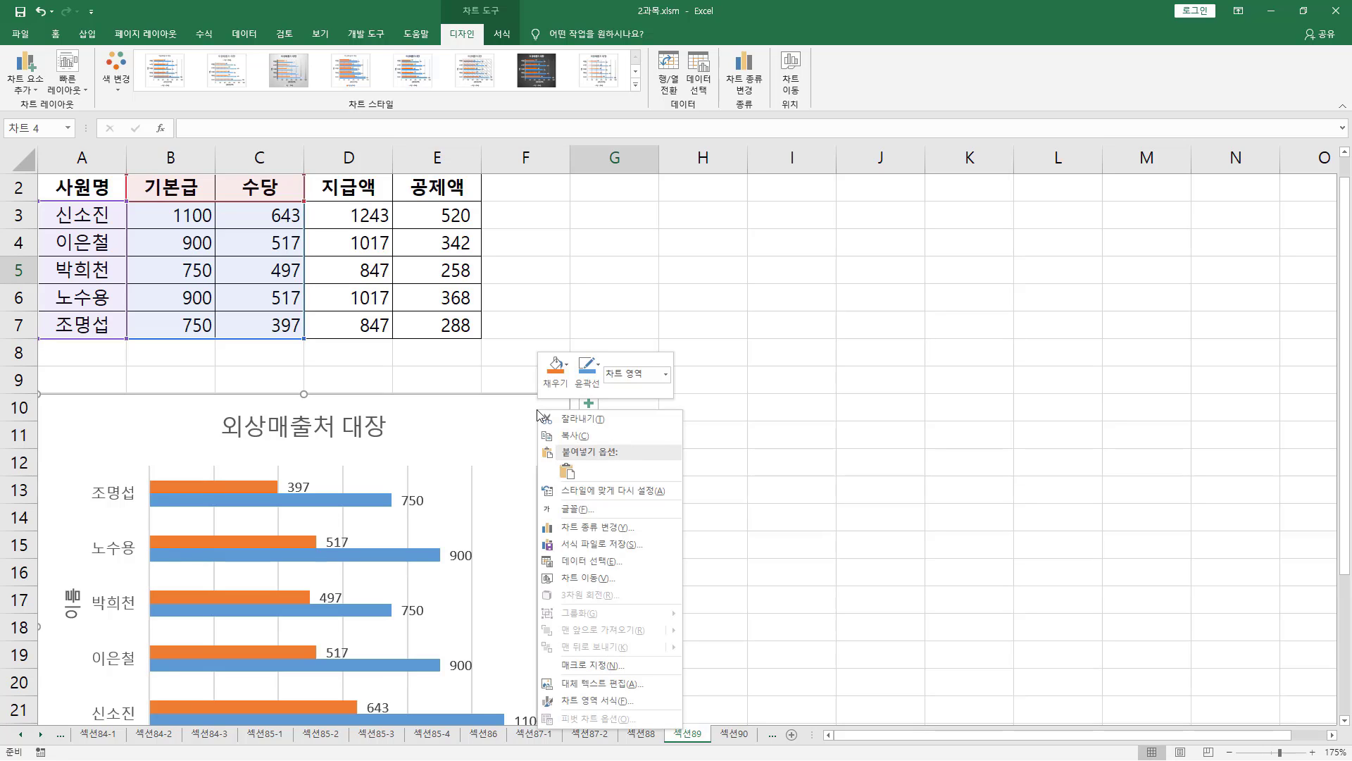
{"action": "left_click", "coordinate": [597, 562]}
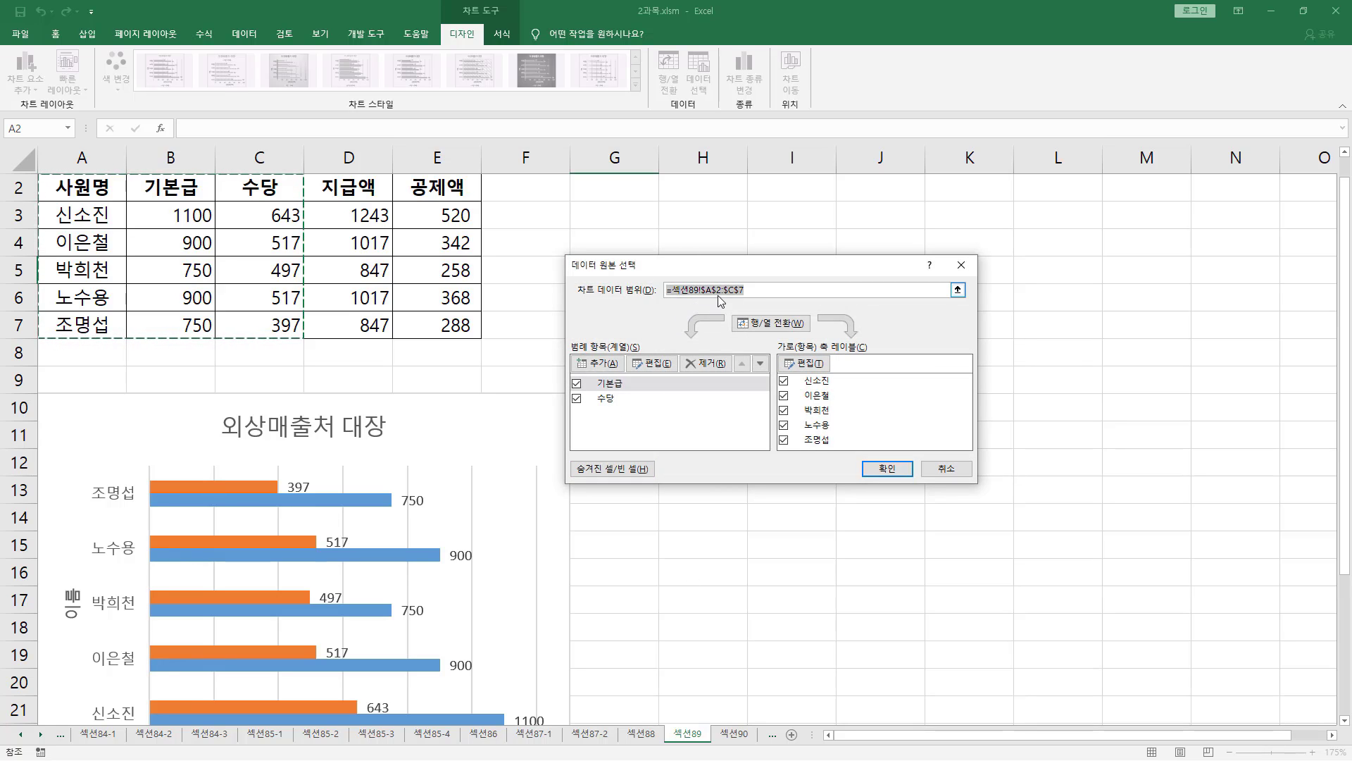
{"action": "left_click", "coordinate": [701, 292]}
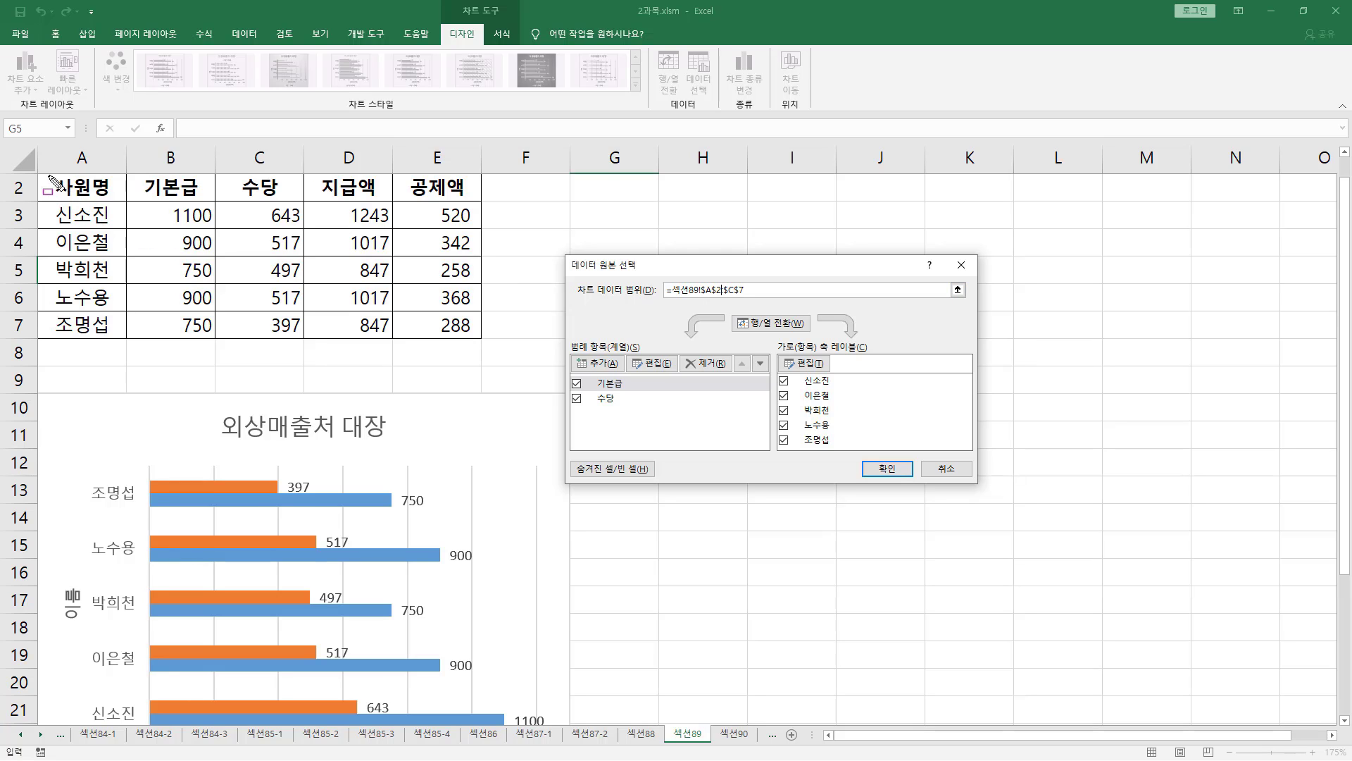
{"action": "left_click_drag", "start_coordinate": [53, 182], "coordinate": [293, 348]}
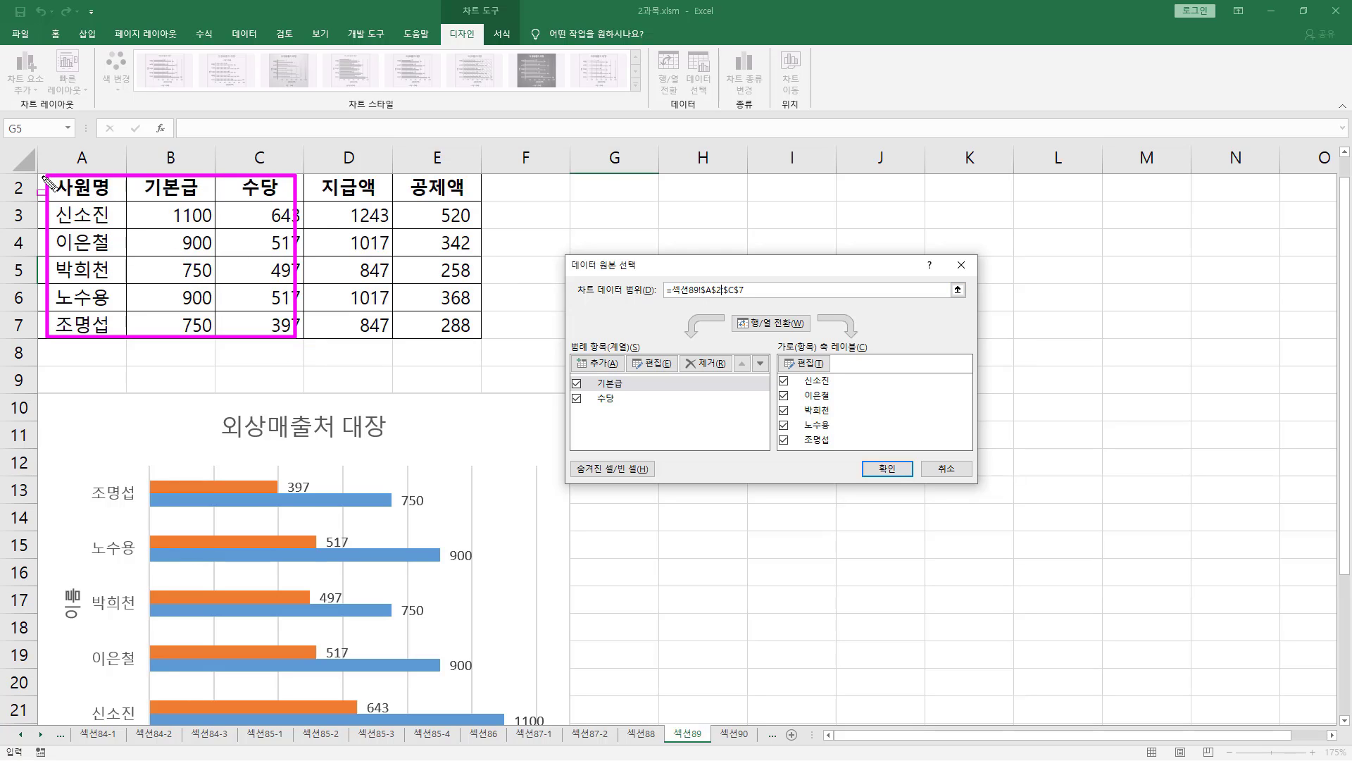
{"action": "left_click_drag", "start_coordinate": [47, 182], "coordinate": [432, 347]}
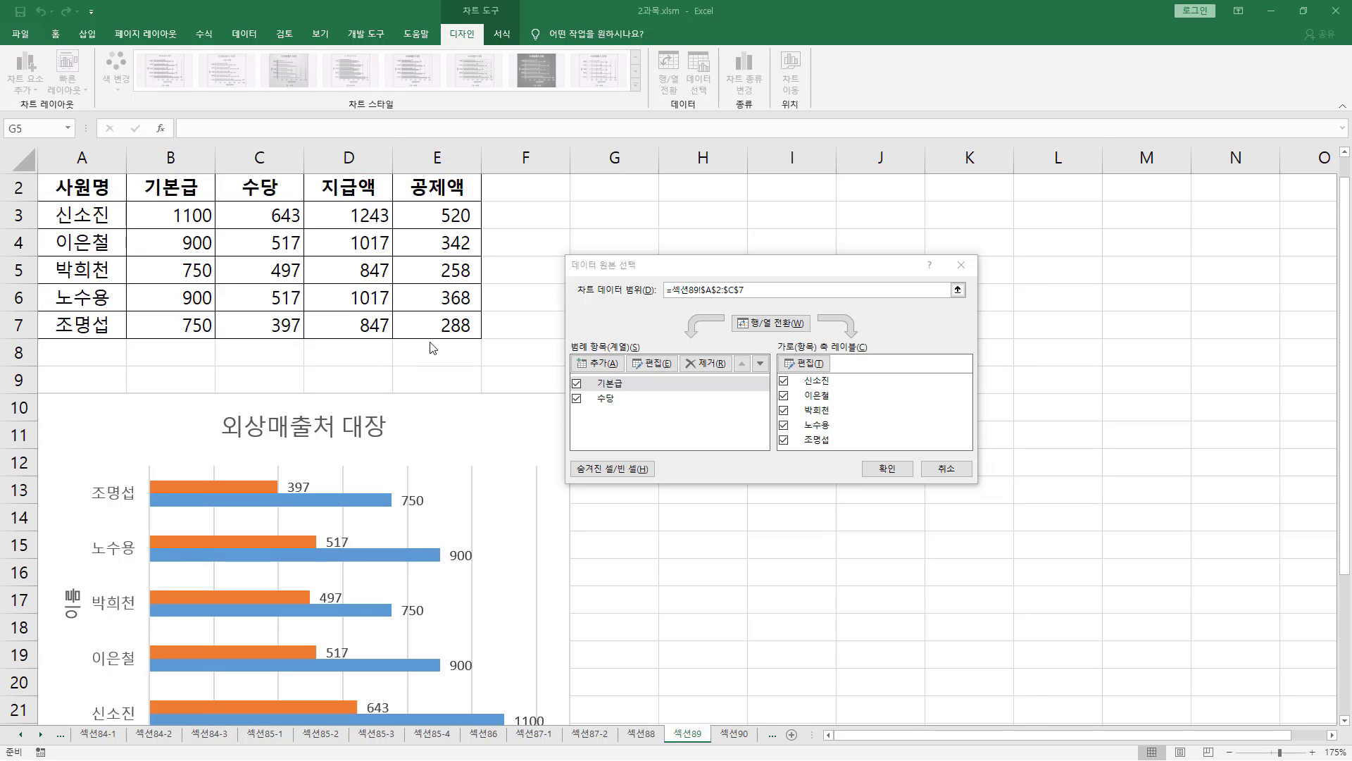
{"action": "left_click", "coordinate": [604, 295]}
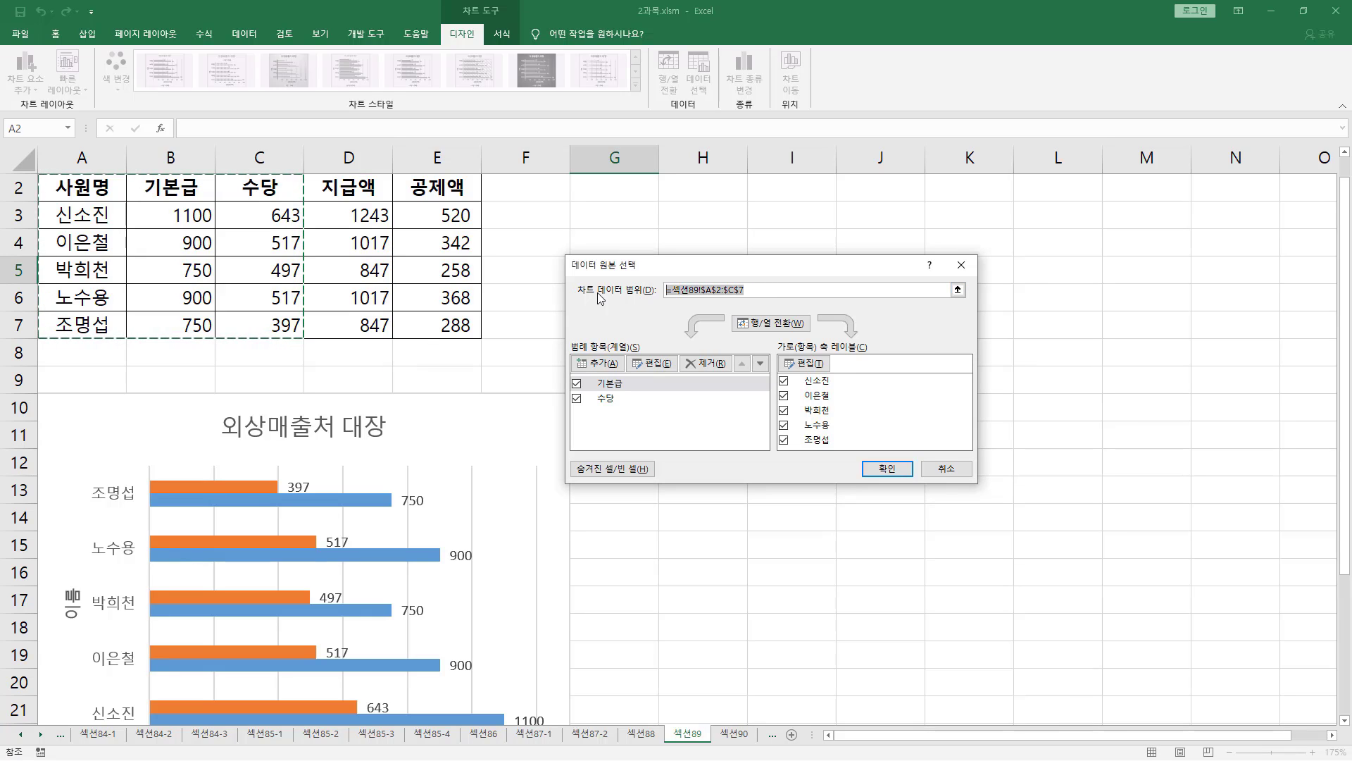
{"action": "left_click", "coordinate": [93, 187]}
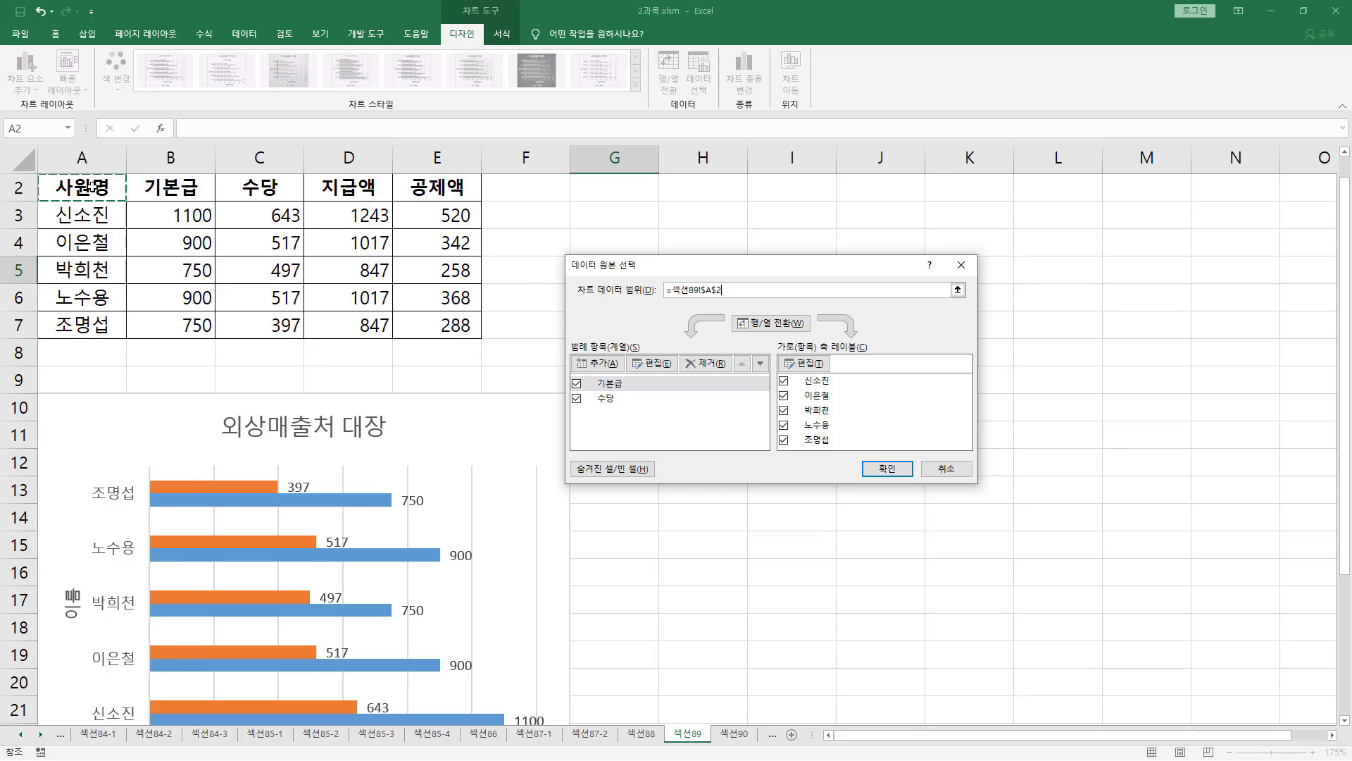
{"action": "left_click_drag", "start_coordinate": [93, 187], "coordinate": [371, 325]}
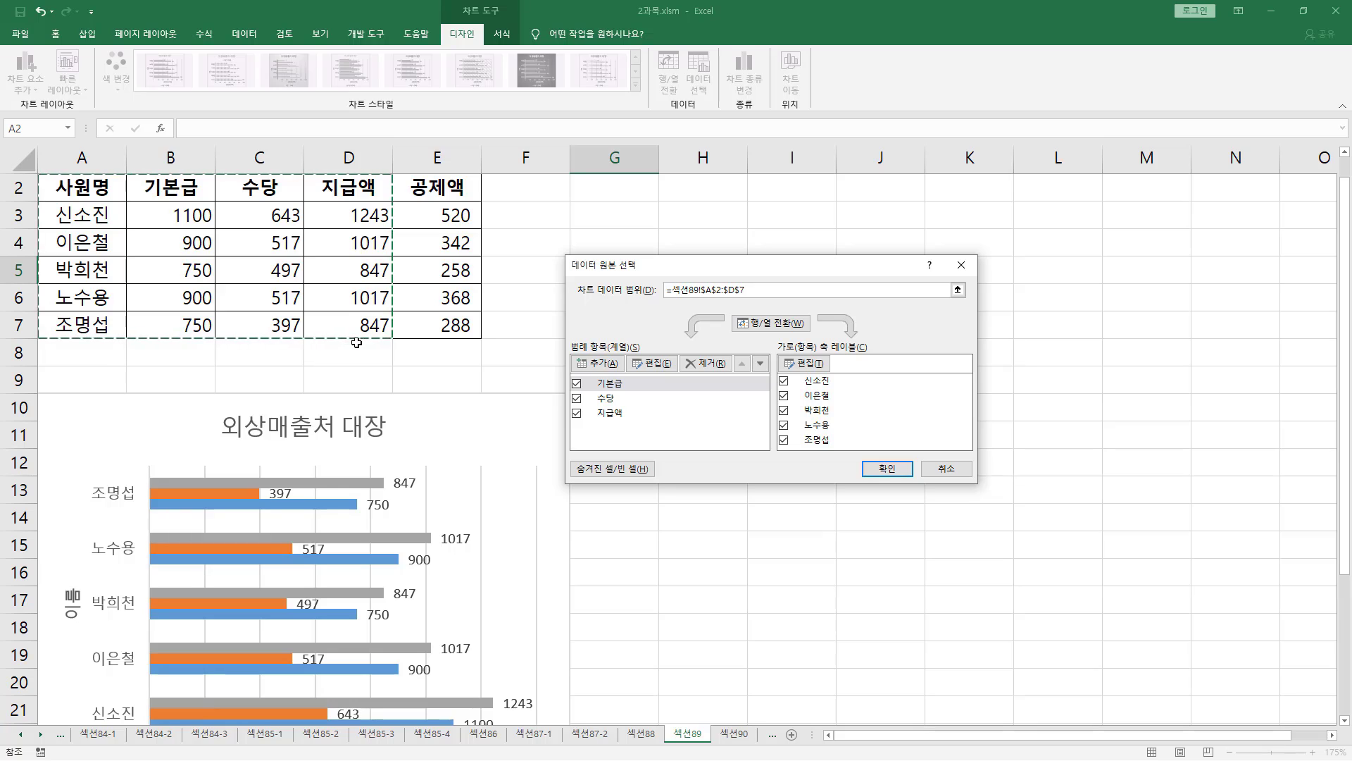
{"action": "left_click_drag", "start_coordinate": [655, 276], "coordinate": [759, 302]}
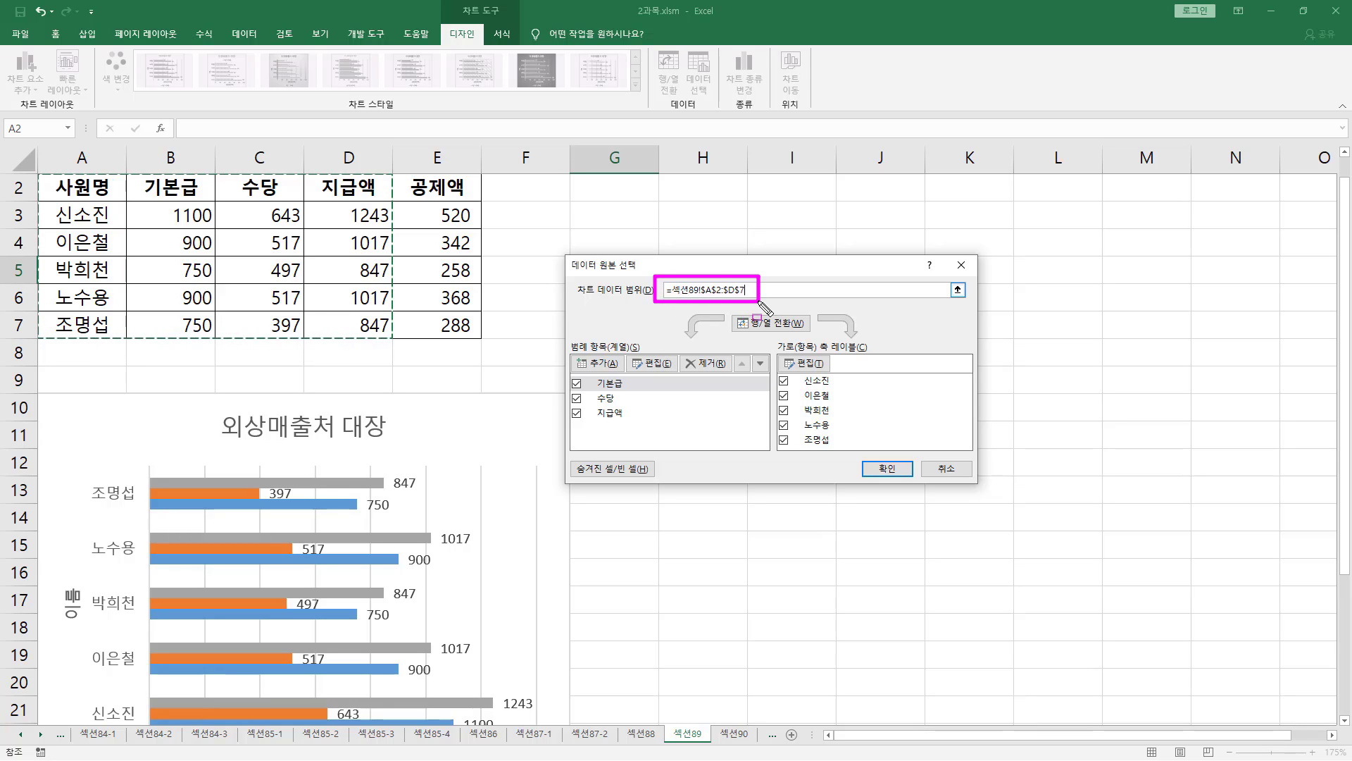
{"action": "mouse_move", "coordinate": [87, 442]}
{"action": "left_mouse_down"}
{"action": "mouse_move", "coordinate": [226, 572]}
{"action": "mouse_move", "coordinate": [459, 621]}
{"action": "mouse_move", "coordinate": [512, 718]}
{"action": "left_mouse_up"}
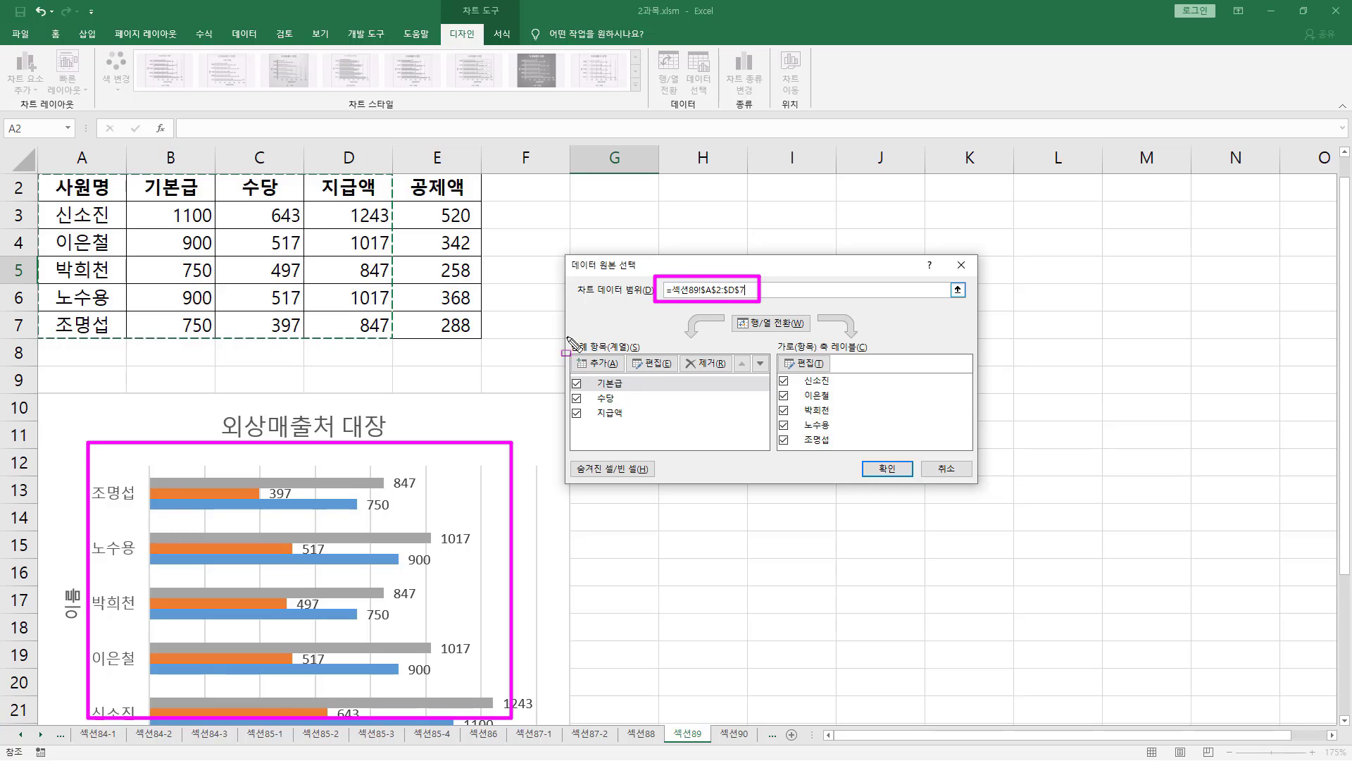
{"action": "mouse_move", "coordinate": [569, 338]}
{"action": "left_mouse_down"}
{"action": "mouse_move", "coordinate": [646, 353]}
{"action": "mouse_move", "coordinate": [599, 370]}
{"action": "mouse_move", "coordinate": [615, 375]}
{"action": "mouse_move", "coordinate": [724, 375]}
{"action": "left_mouse_up"}
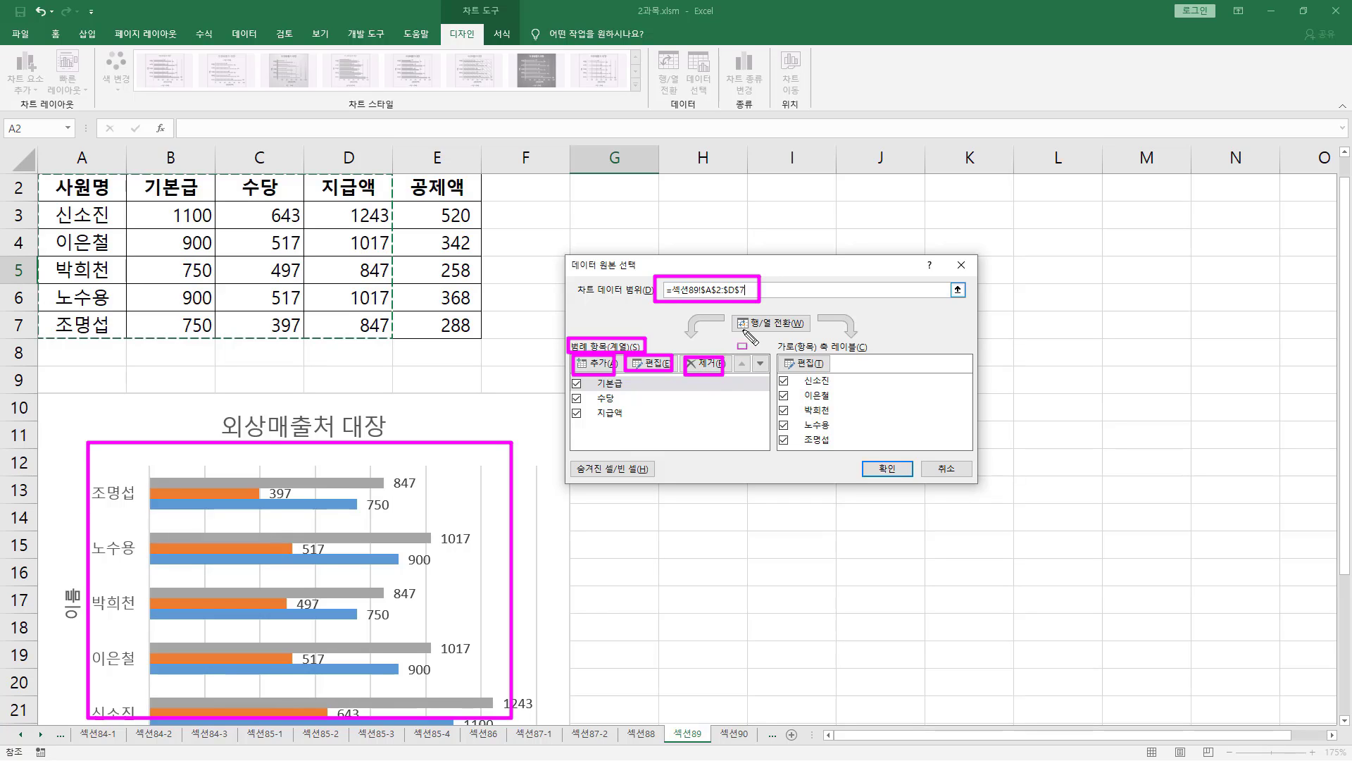
{"action": "mouse_move", "coordinate": [733, 313]}
{"action": "left_mouse_down"}
{"action": "mouse_move", "coordinate": [802, 348]}
{"action": "mouse_move", "coordinate": [809, 333]}
{"action": "left_mouse_up"}
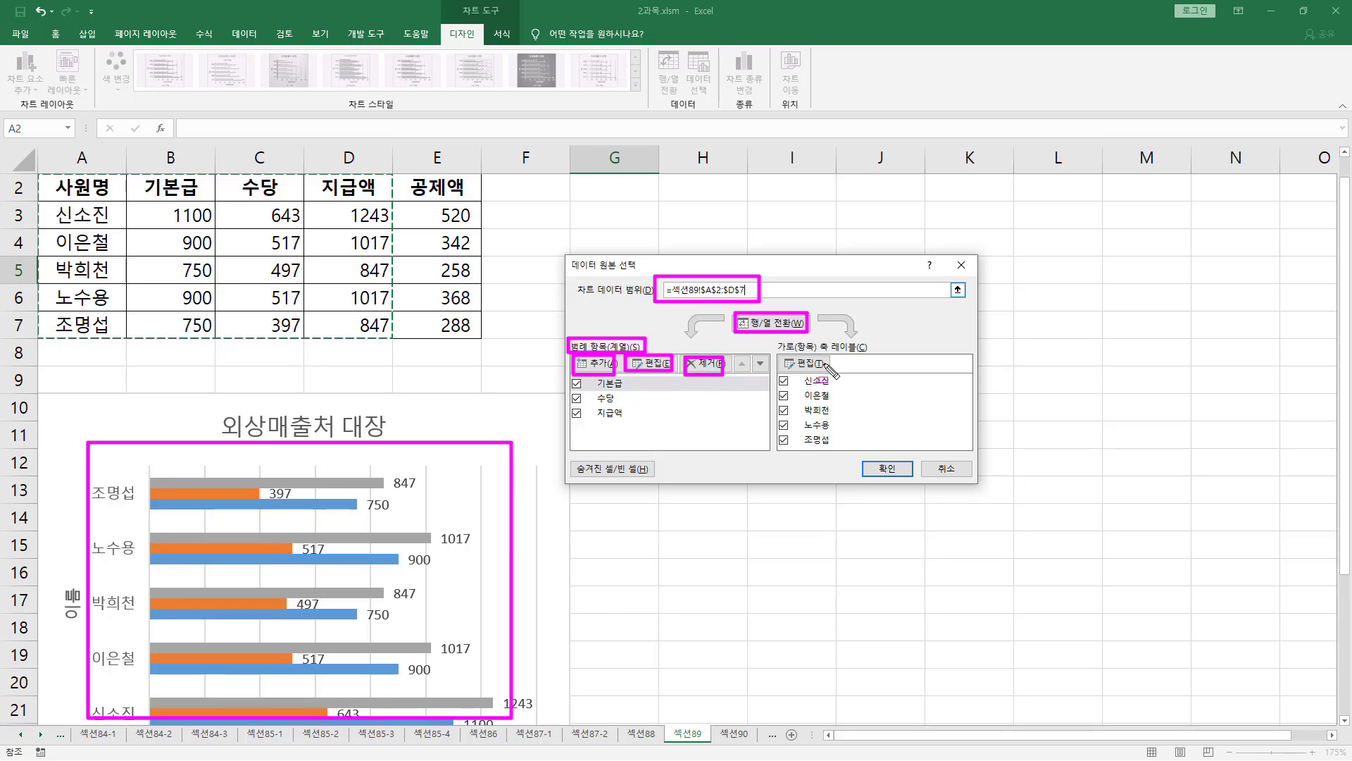
{"action": "mouse_move", "coordinate": [590, 376]}
{"action": "left_mouse_down"}
{"action": "mouse_move", "coordinate": [637, 396]}
{"action": "mouse_move", "coordinate": [640, 422]}
{"action": "left_mouse_up"}
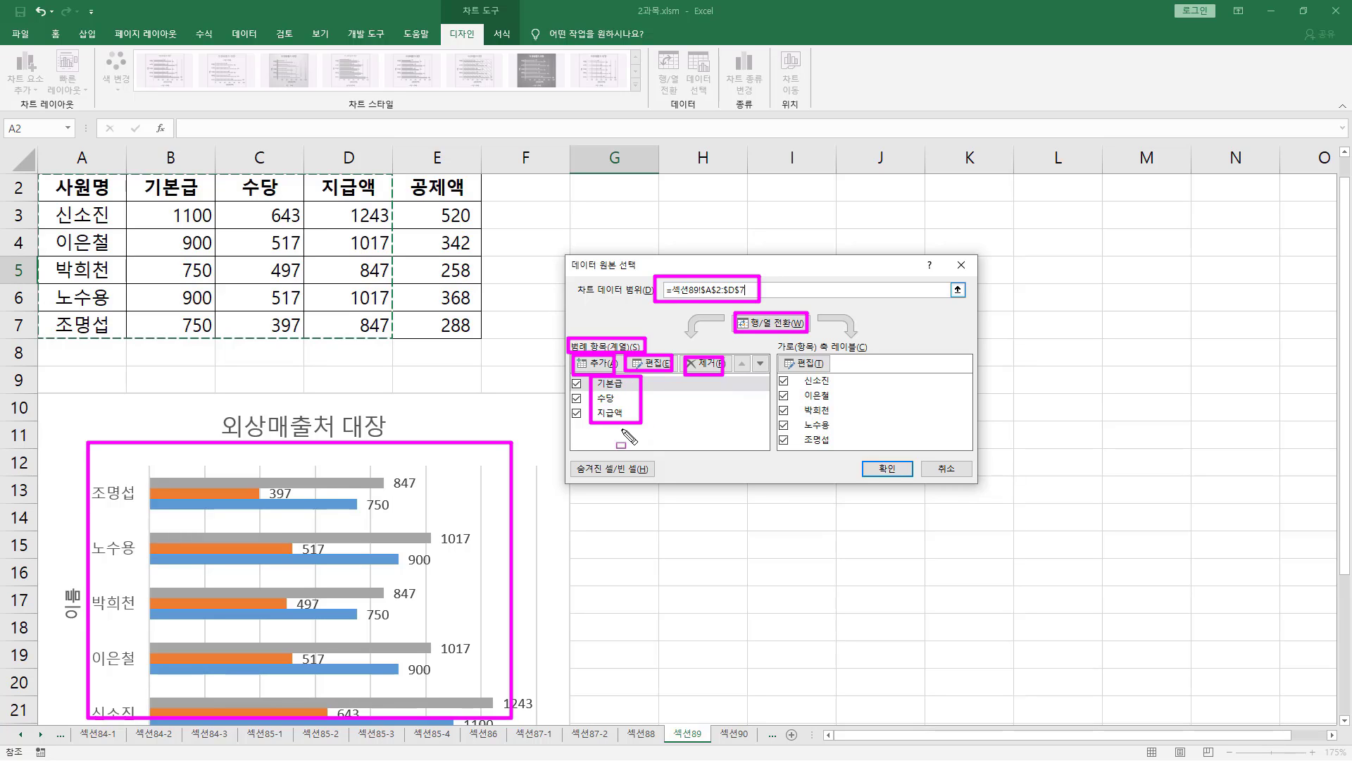
- Move the 기본급 series below 수당 and back up to first place, and accept the chart's source data
{"action": "key", "text": "Escape"}
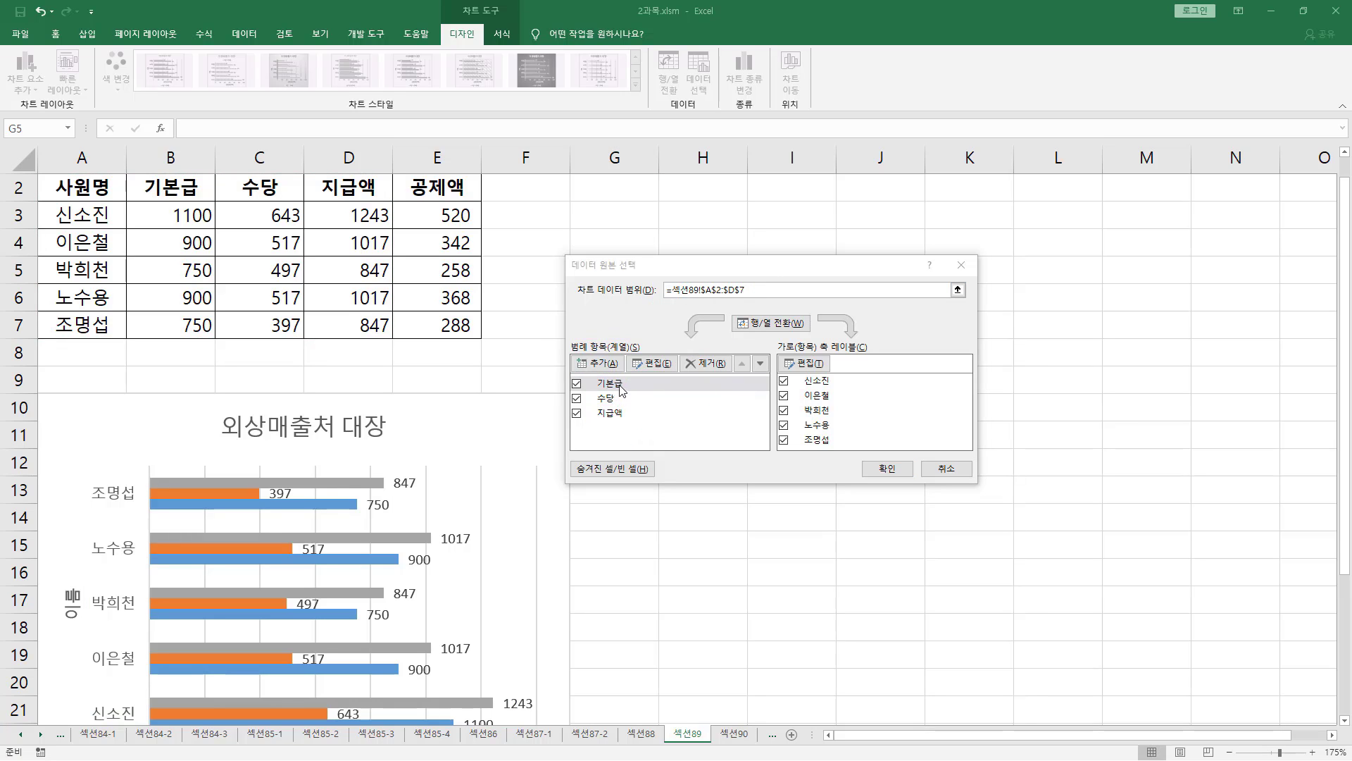
{"action": "left_click", "coordinate": [621, 388]}
{"action": "left_click", "coordinate": [760, 363]}
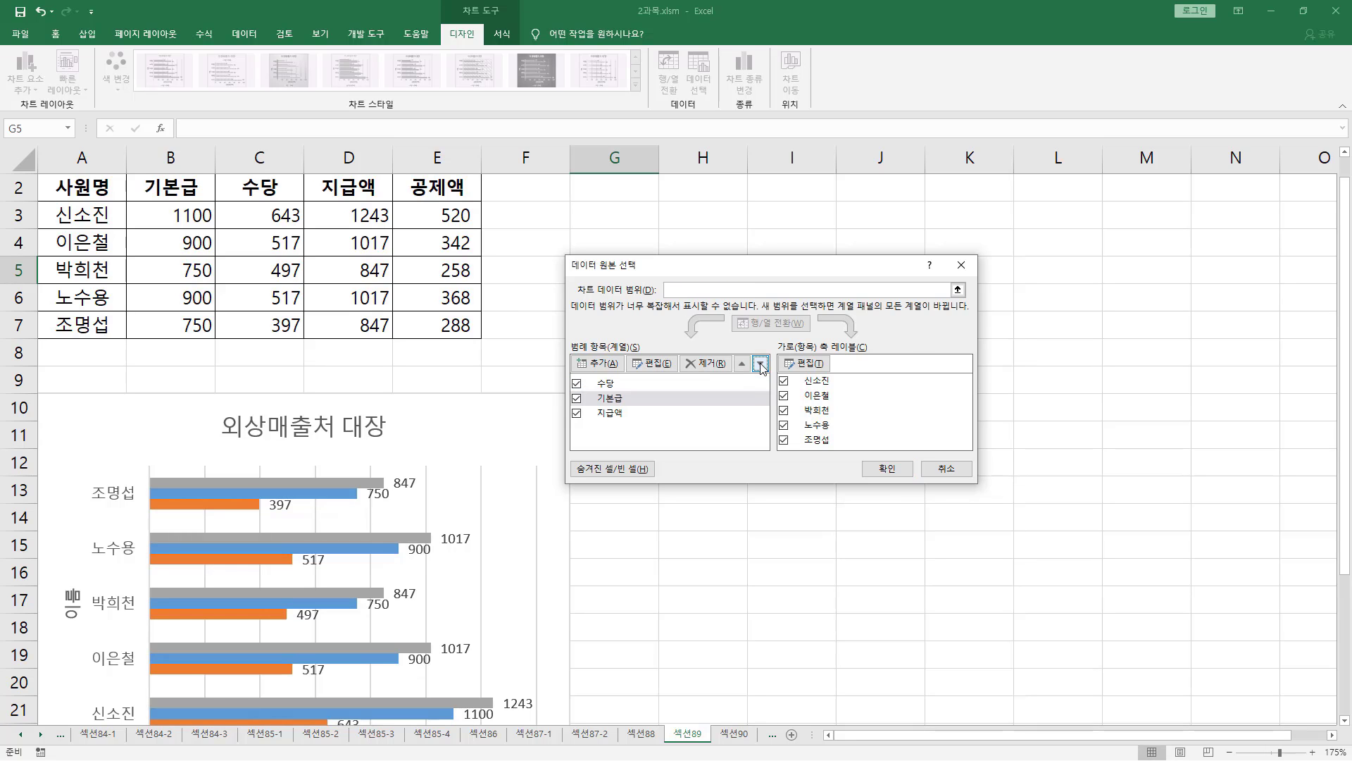
{"action": "left_click", "coordinate": [743, 363]}
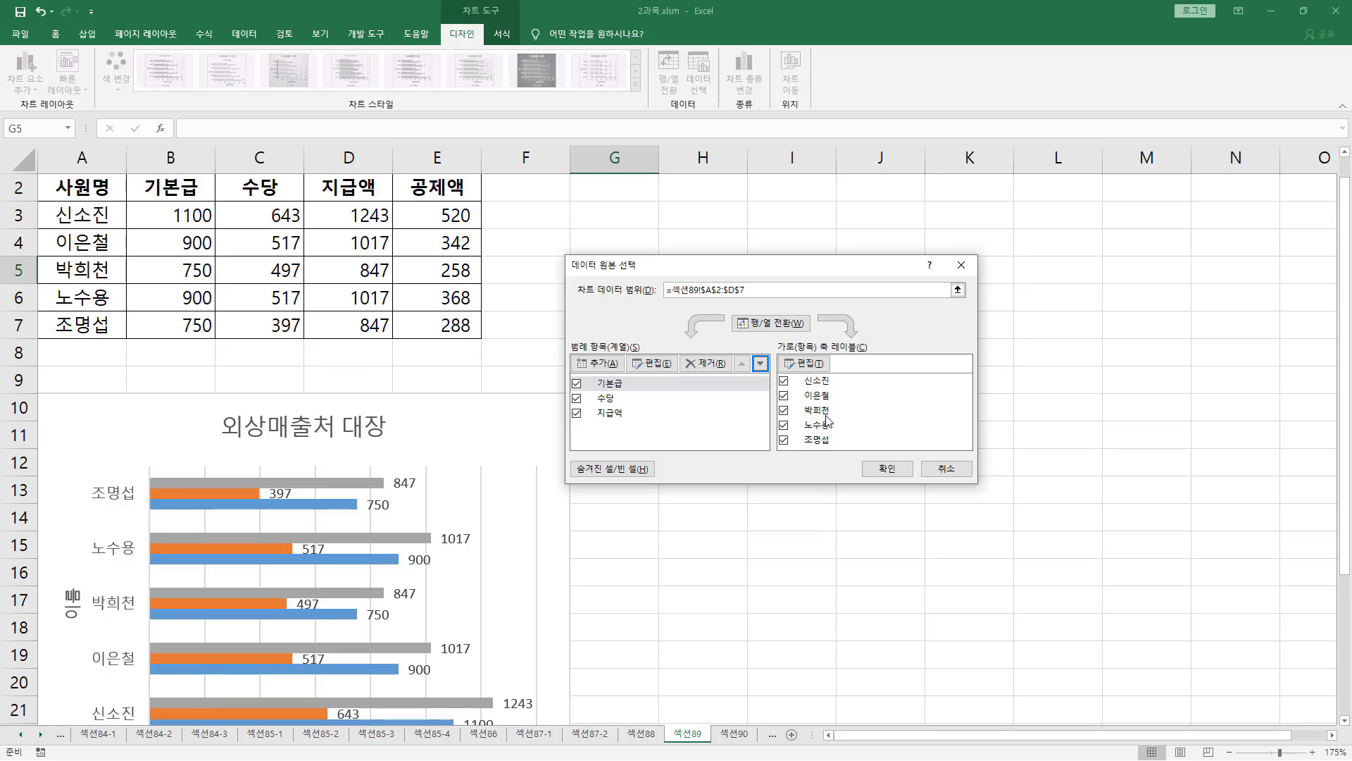
{"action": "left_click", "coordinate": [885, 470]}
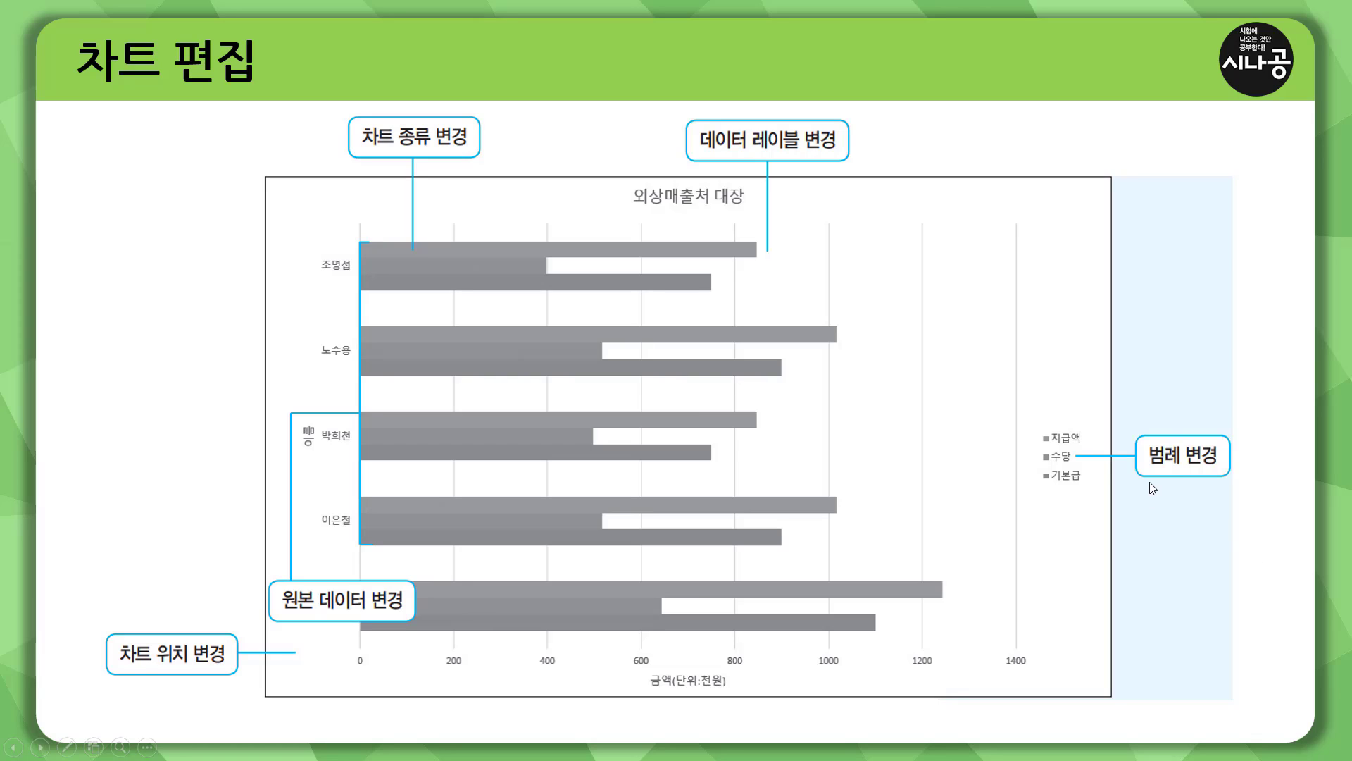
{"action": "left_click_drag", "start_coordinate": [1031, 410], "coordinate": [1238, 504]}
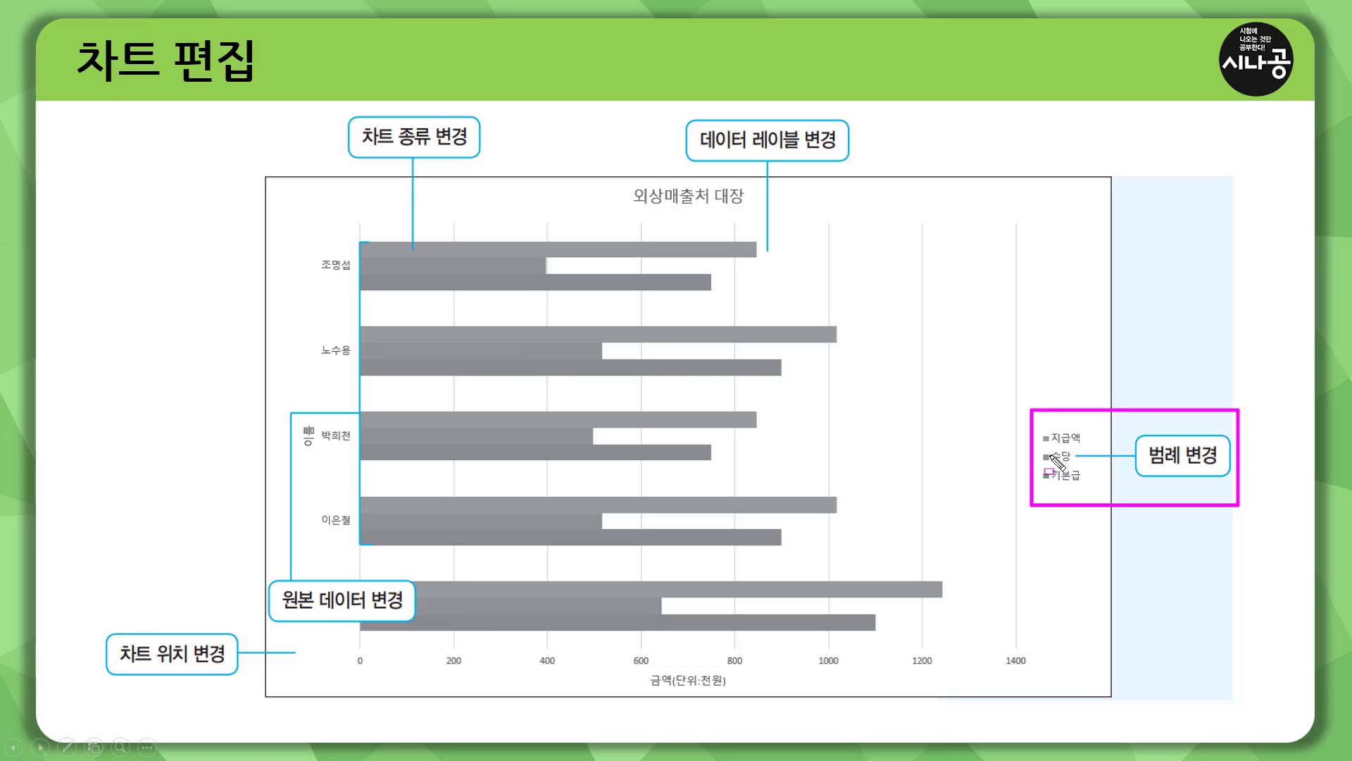
{"action": "mouse_move", "coordinate": [303, 191]}
{"action": "left_mouse_down"}
{"action": "mouse_move", "coordinate": [933, 691]}
{"action": "mouse_move", "coordinate": [1017, 686]}
{"action": "left_mouse_up"}
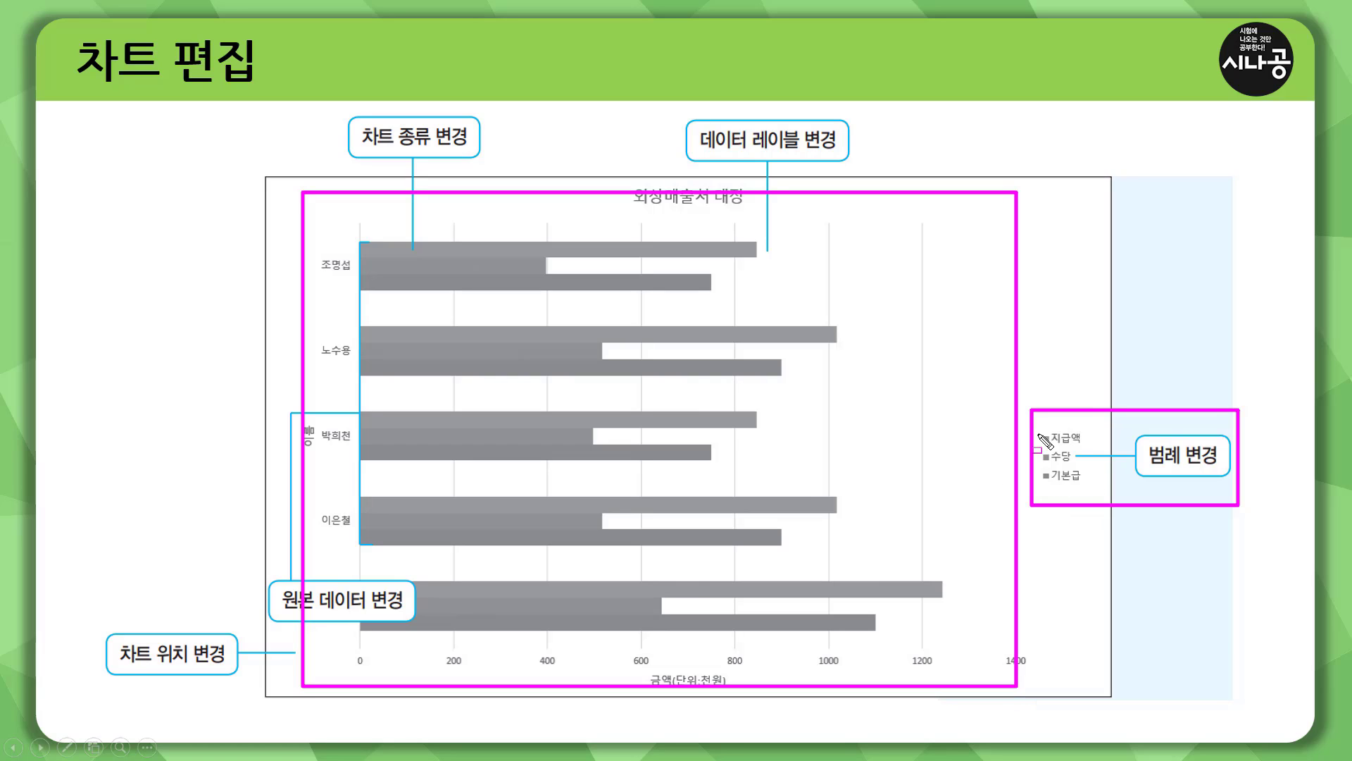
{"action": "left_click_drag", "start_coordinate": [1038, 426], "coordinate": [1098, 497]}
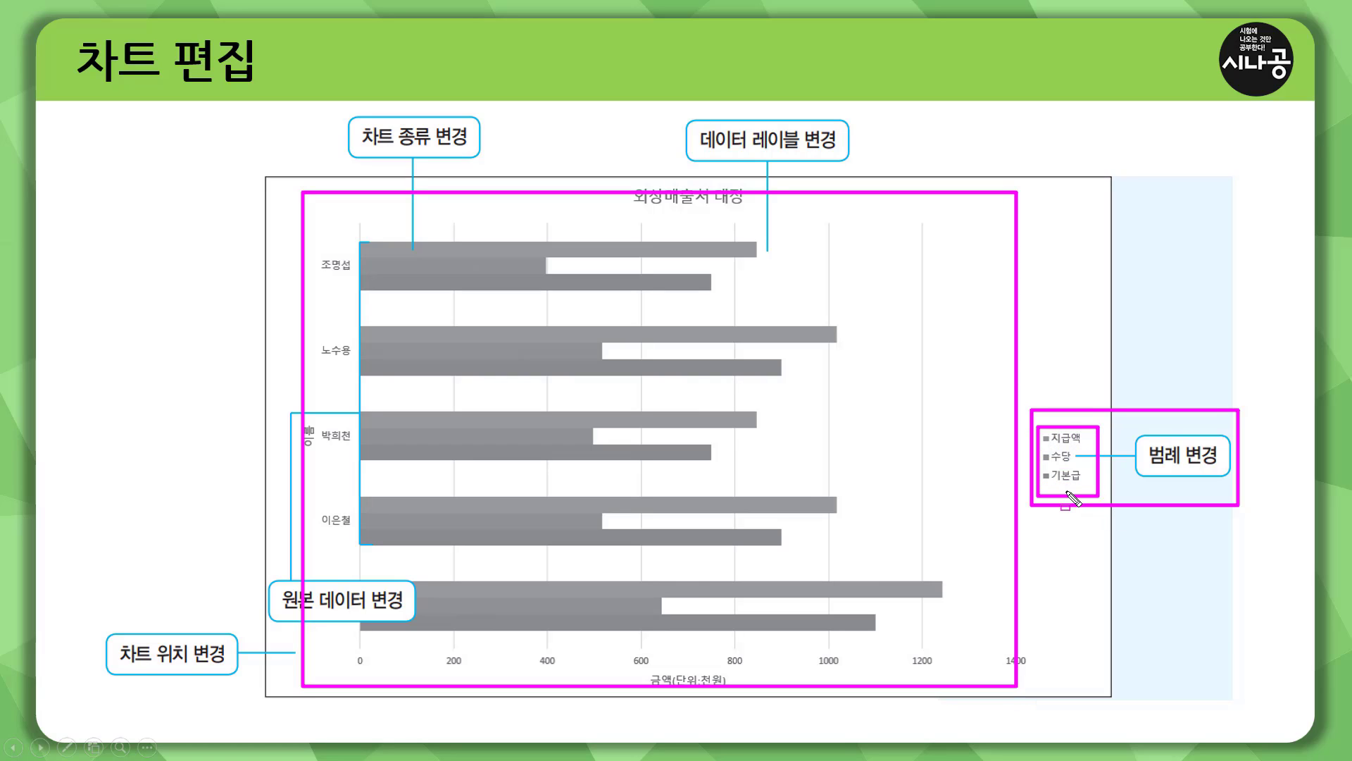
{"action": "key", "text": "Escape"}
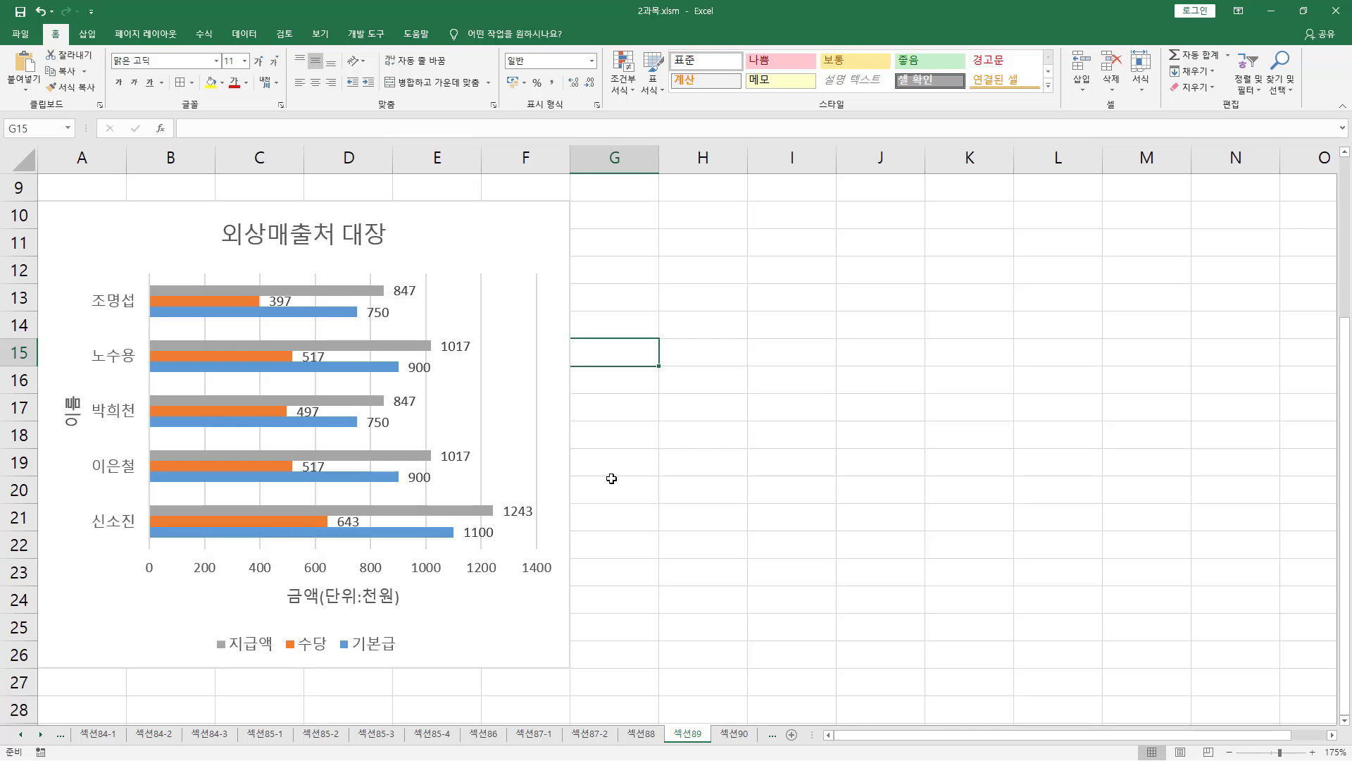
{"action": "scroll", "coordinate": [611, 479], "scroll_direction": "up", "scroll_amount": 3}
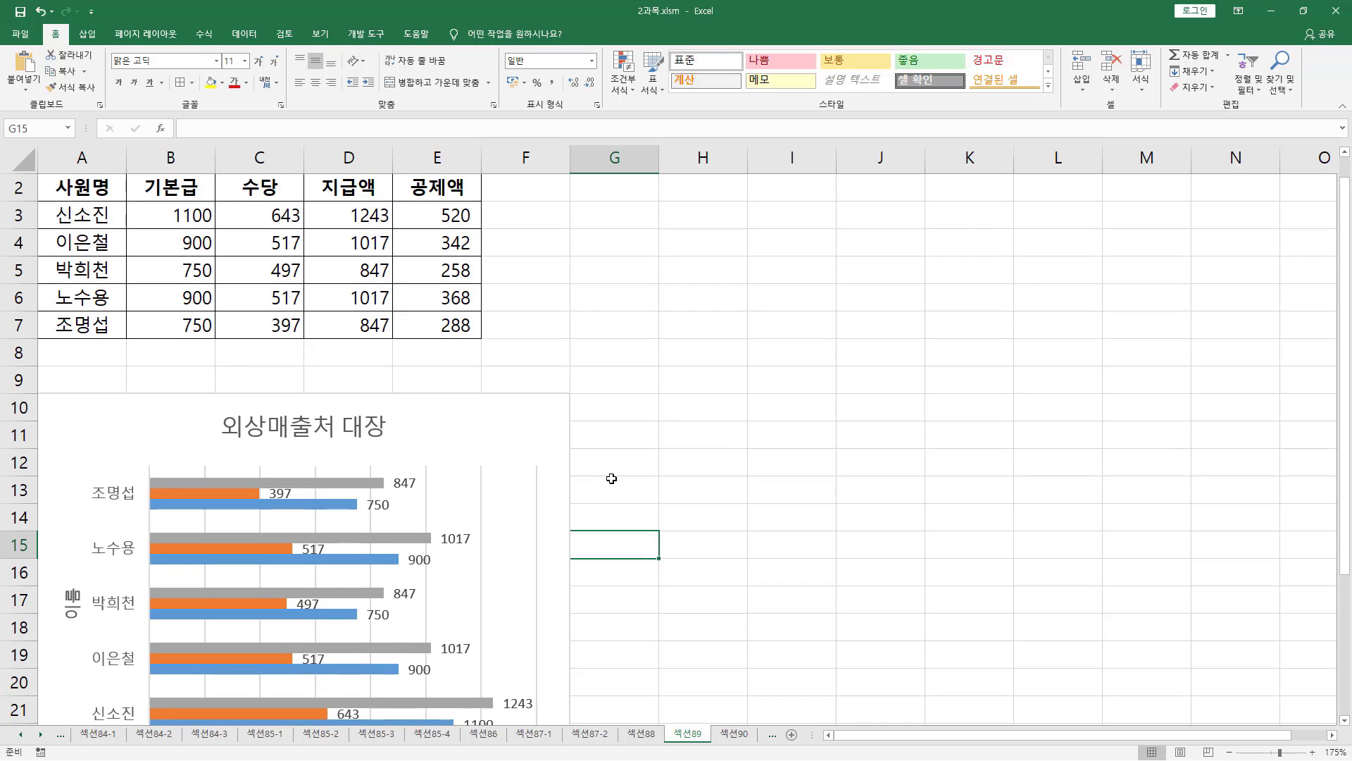
{"action": "scroll", "coordinate": [611, 476], "scroll_direction": "down", "scroll_amount": 3}
{"action": "mouse_move", "coordinate": [206, 623]}
{"action": "left_mouse_down"}
{"action": "mouse_move", "coordinate": [235, 648]}
{"action": "mouse_move", "coordinate": [404, 663]}
{"action": "left_mouse_up"}
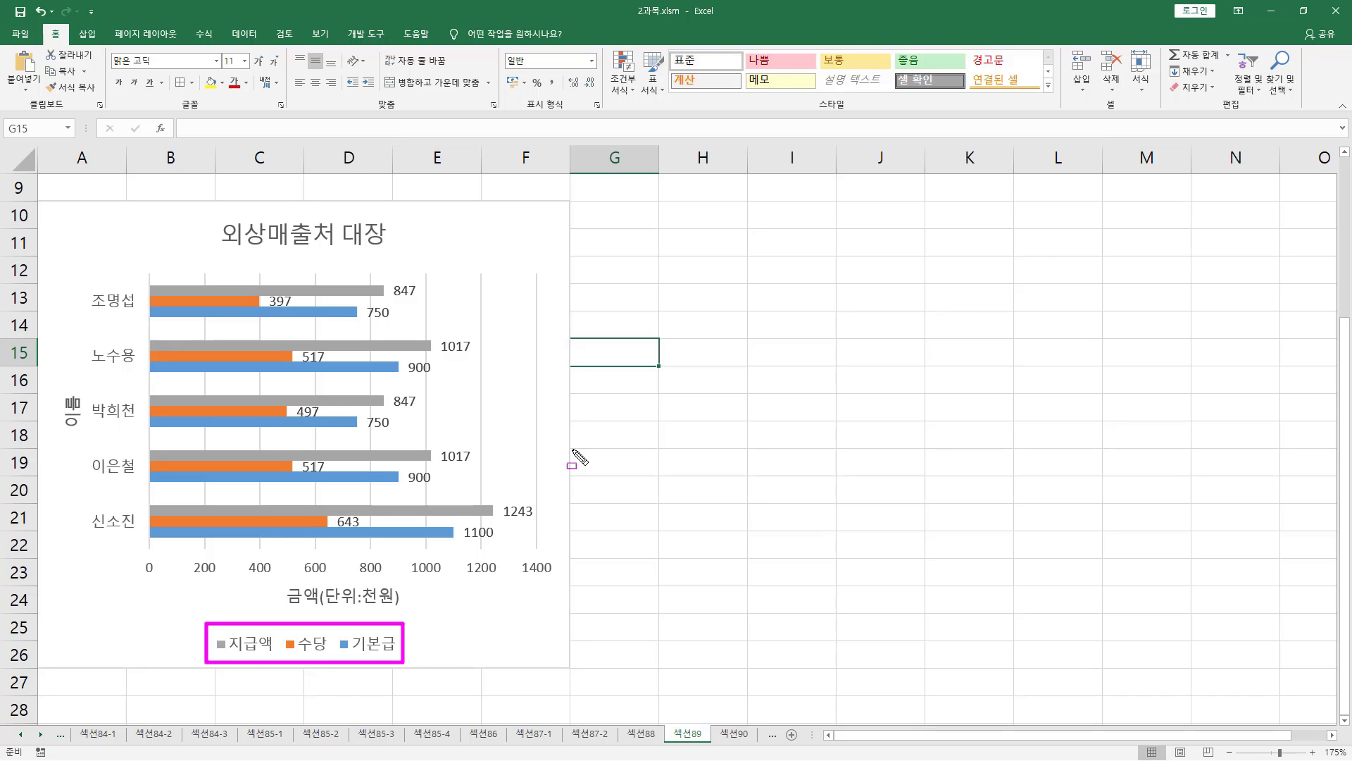
{"action": "left_click_drag", "start_coordinate": [545, 398], "coordinate": [603, 491]}
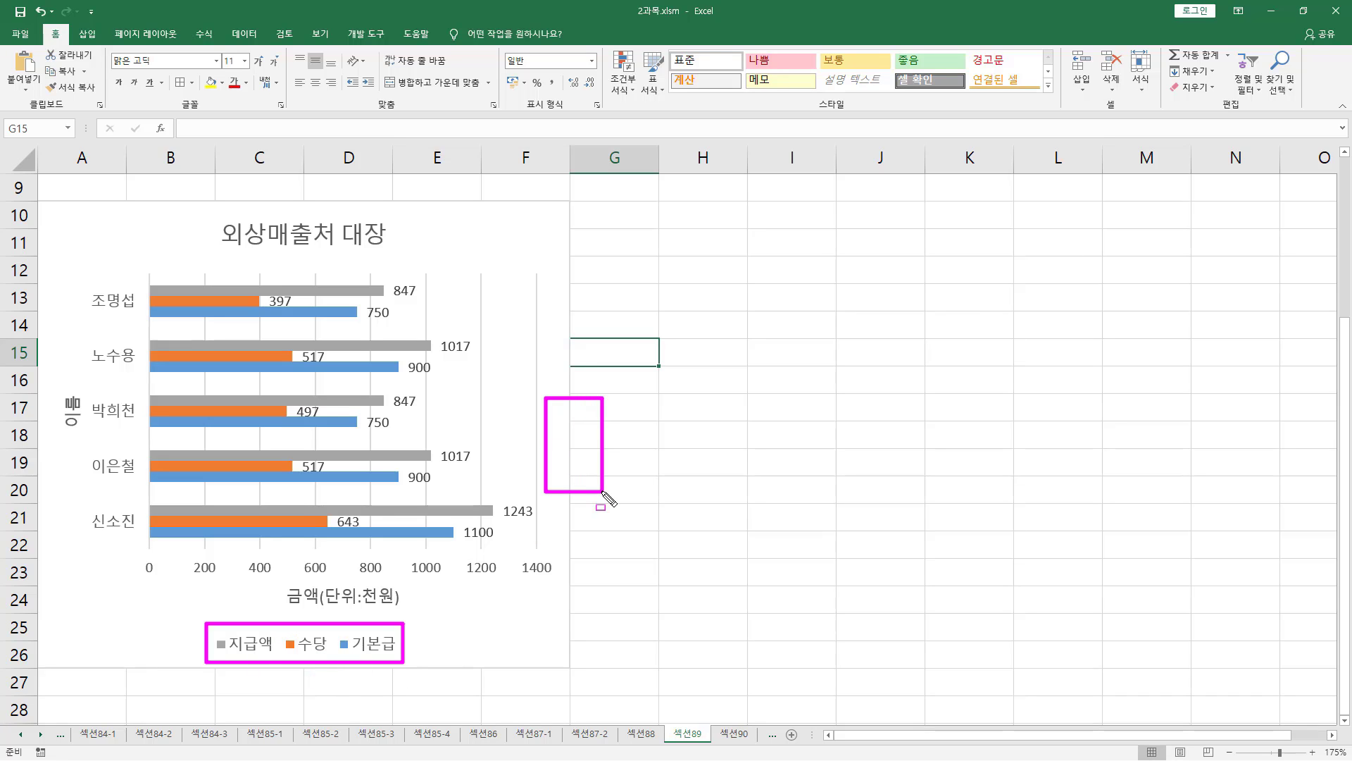
{"action": "key", "text": "Escape"}
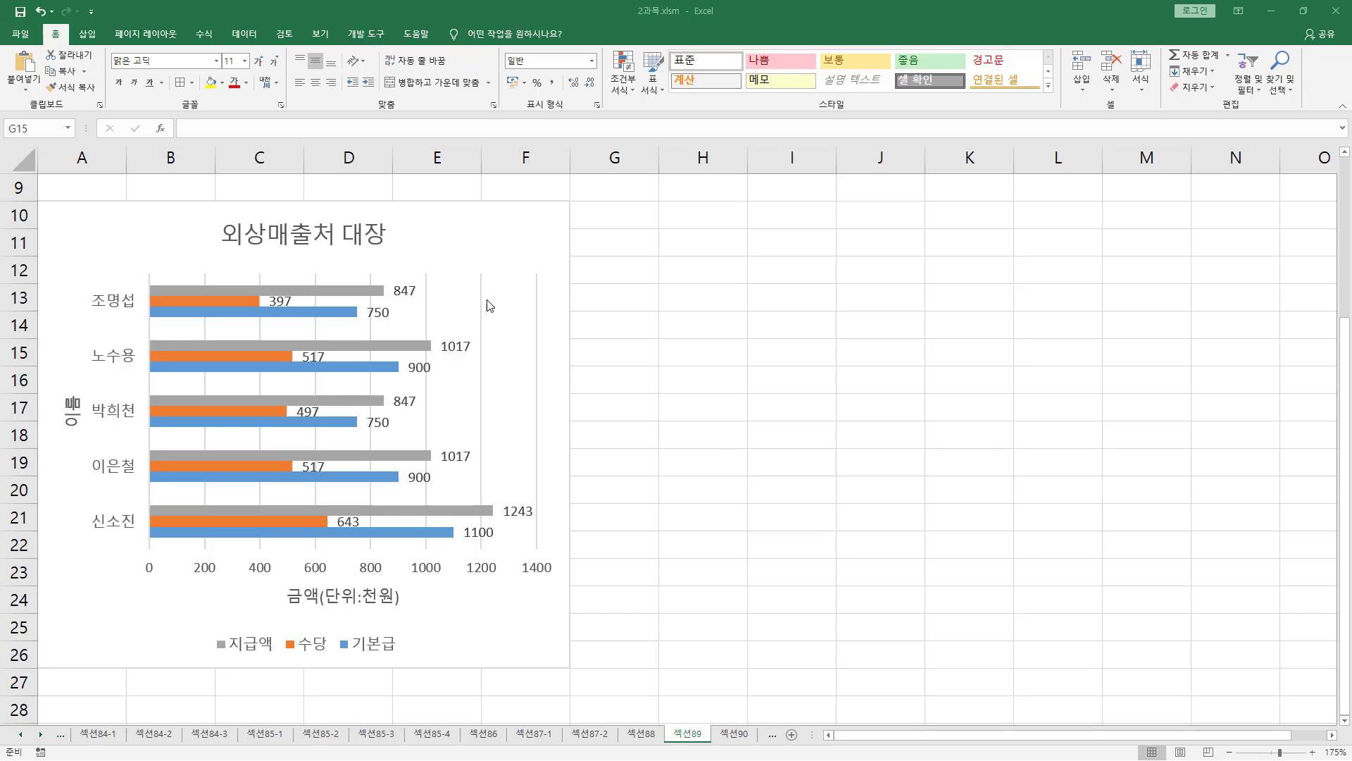
- Place the legend of the 외상매출처 대장 chart on the right side (오른쪽)
{"action": "left_click", "coordinate": [562, 229]}
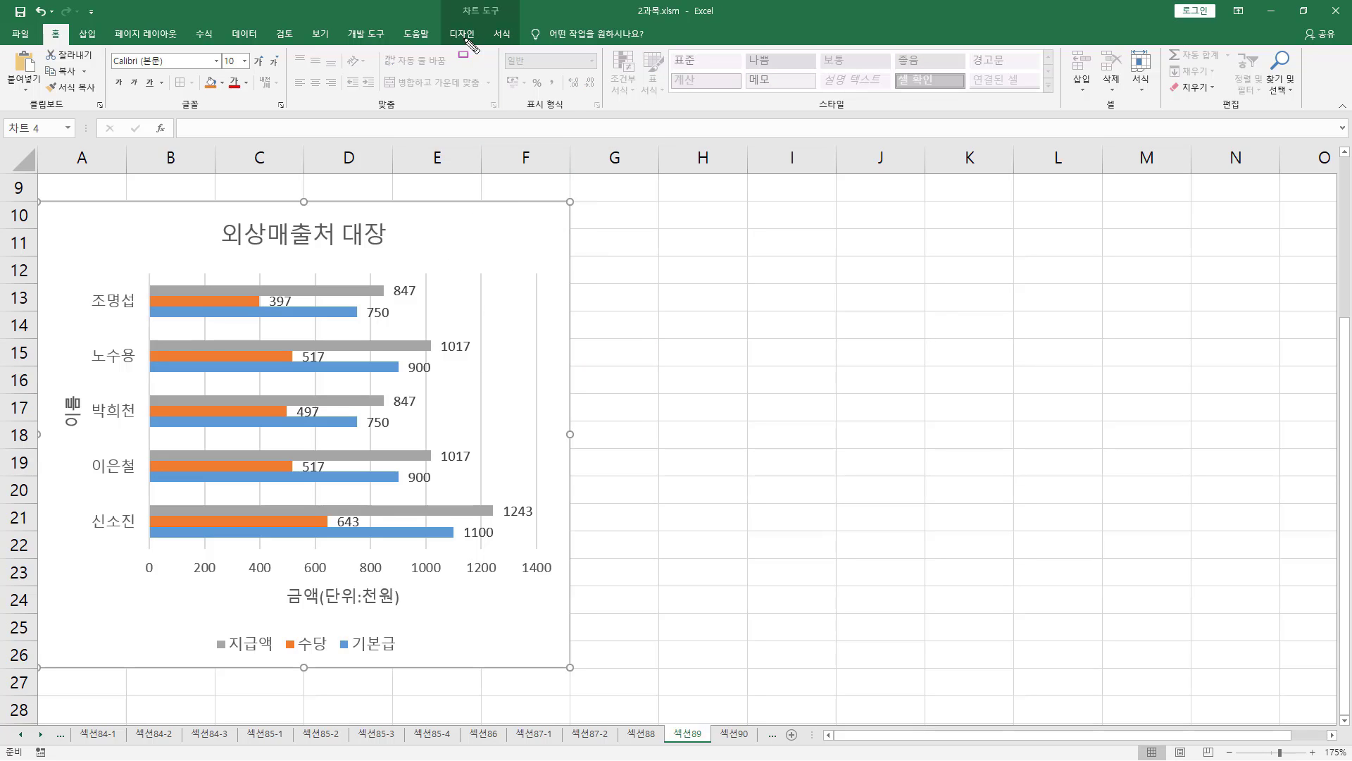
{"action": "mouse_move", "coordinate": [453, 3]}
{"action": "left_mouse_down"}
{"action": "mouse_move", "coordinate": [506, 18]}
{"action": "mouse_move", "coordinate": [489, 44]}
{"action": "left_mouse_up"}
{"action": "key", "text": "Escape"}
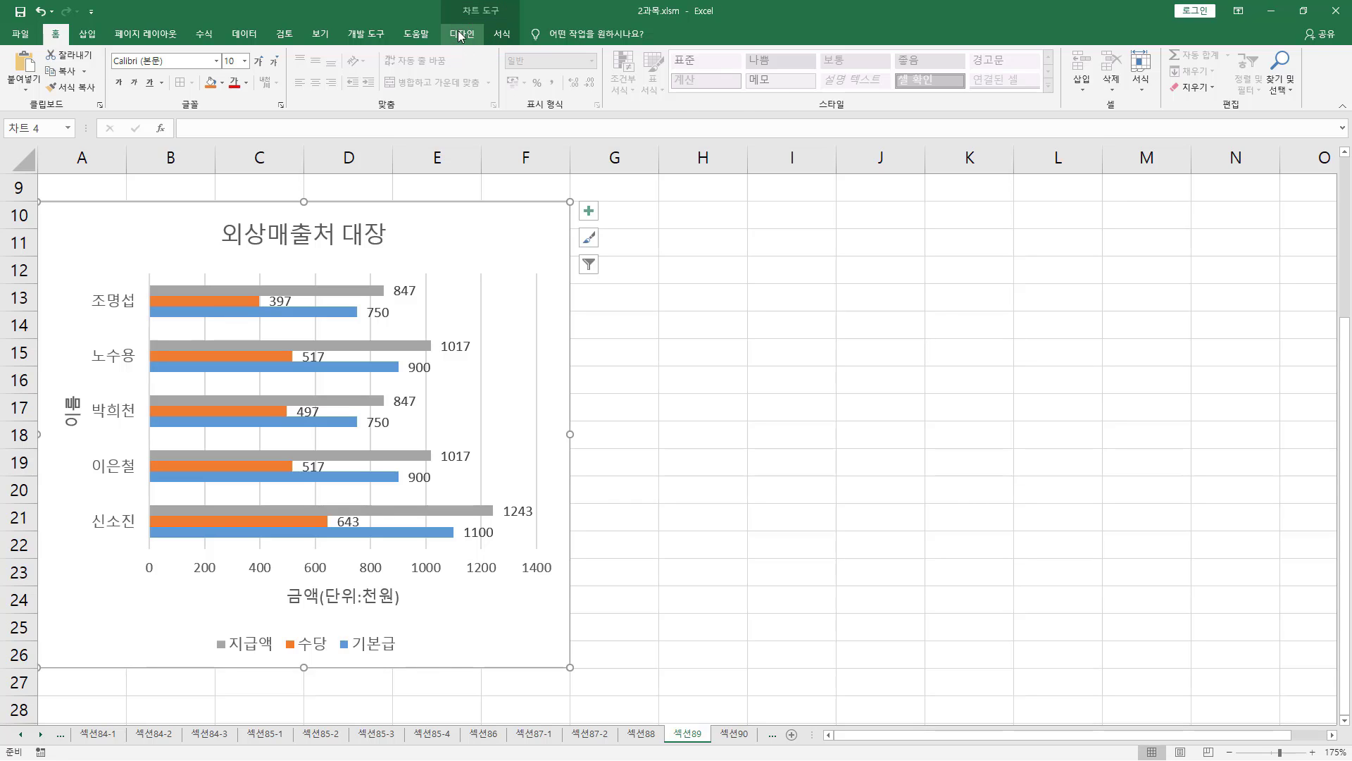
{"action": "left_click", "coordinate": [463, 34]}
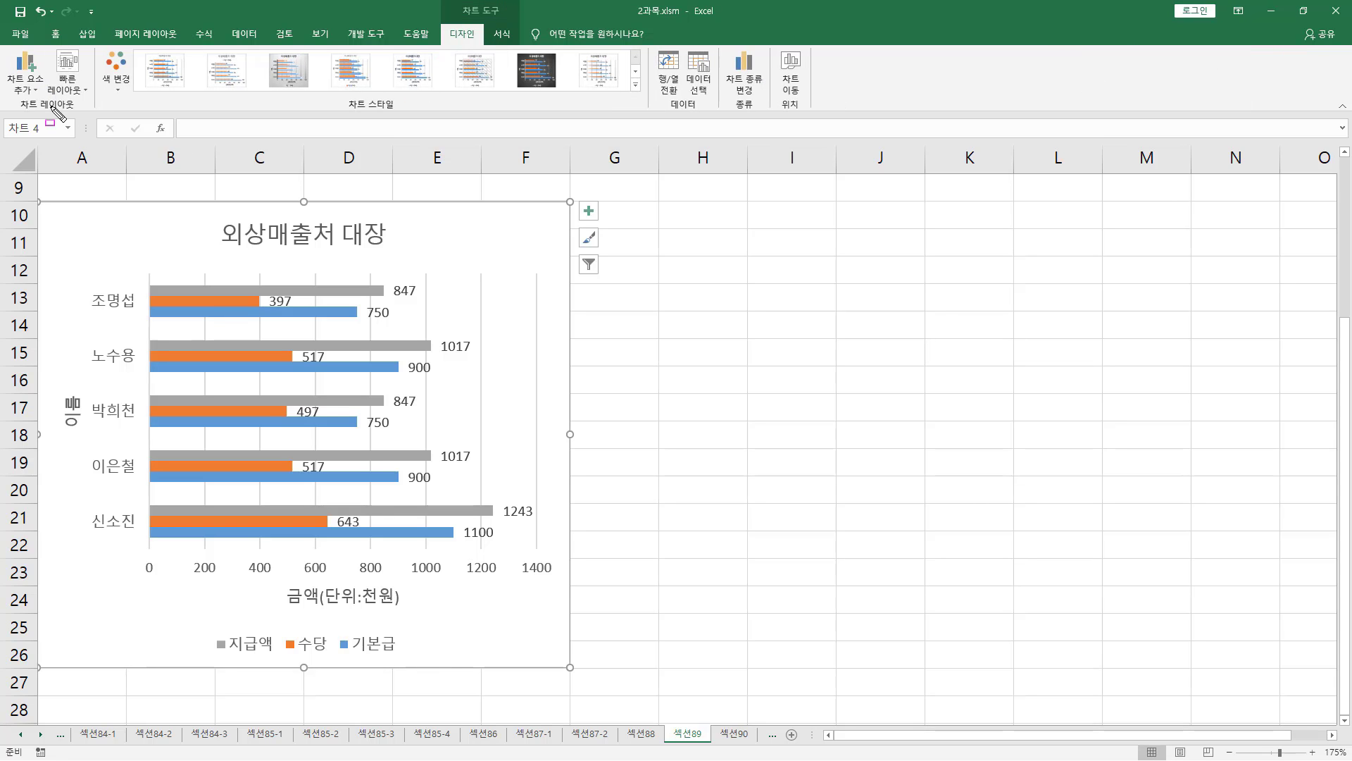
{"action": "left_click_drag", "start_coordinate": [12, 98], "coordinate": [81, 114]}
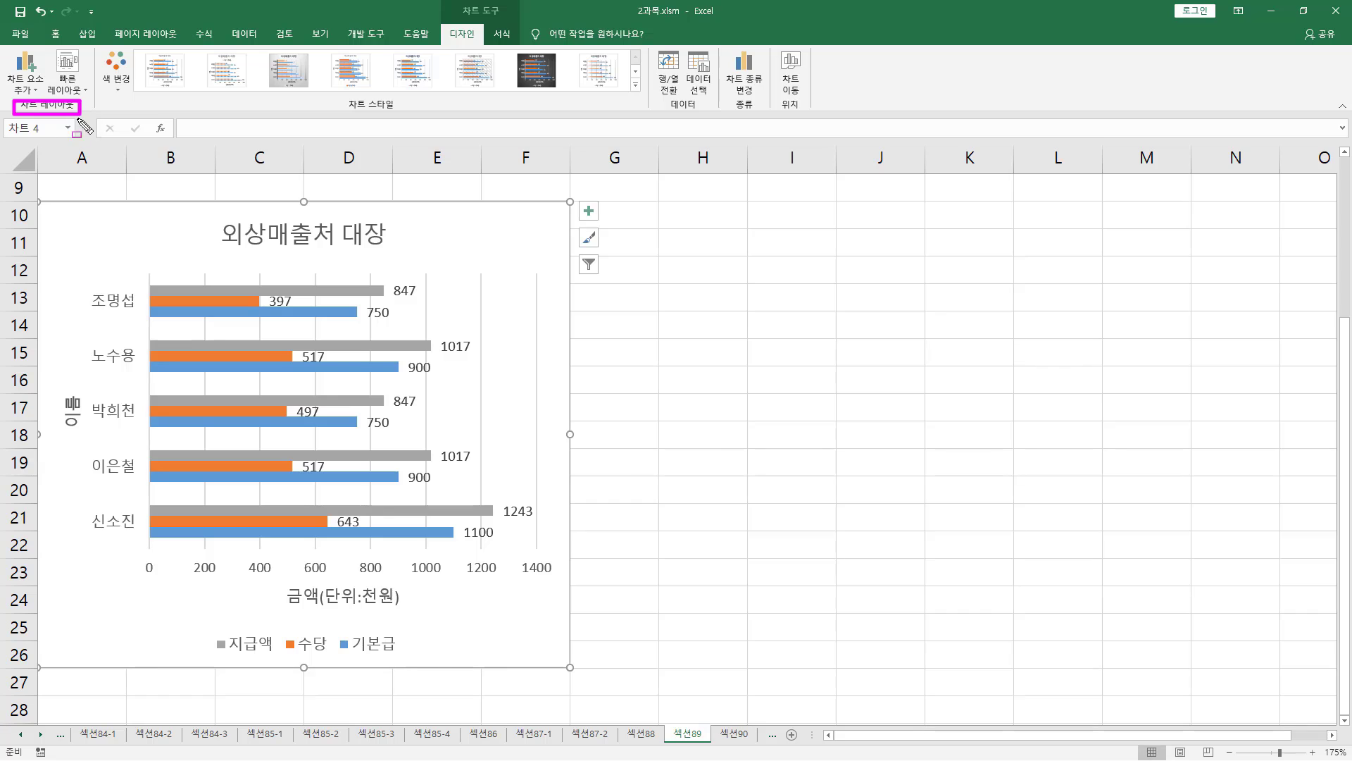
{"action": "left_click_drag", "start_coordinate": [5, 49], "coordinate": [45, 95]}
{"action": "key", "text": "Escape"}
{"action": "left_click", "coordinate": [30, 93]}
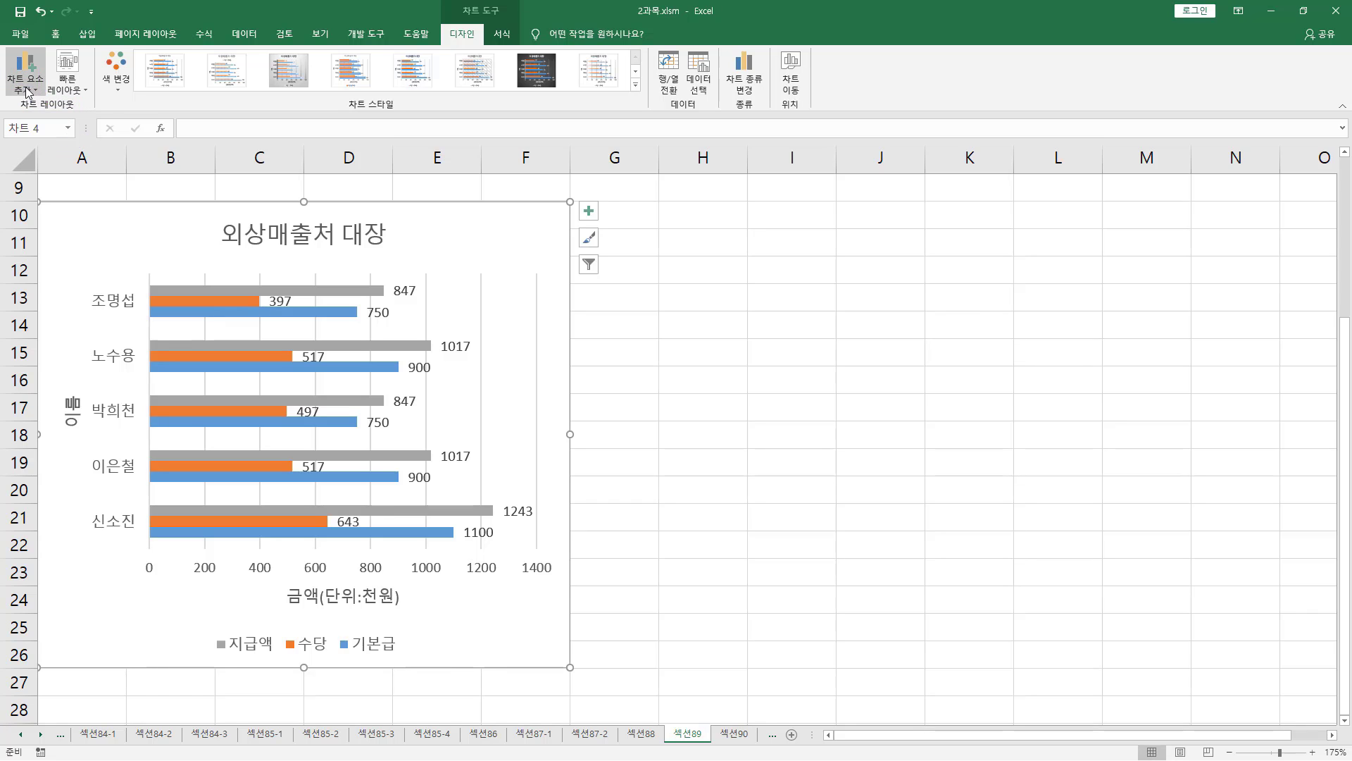
{"action": "mouse_move", "coordinate": [50, 228]}
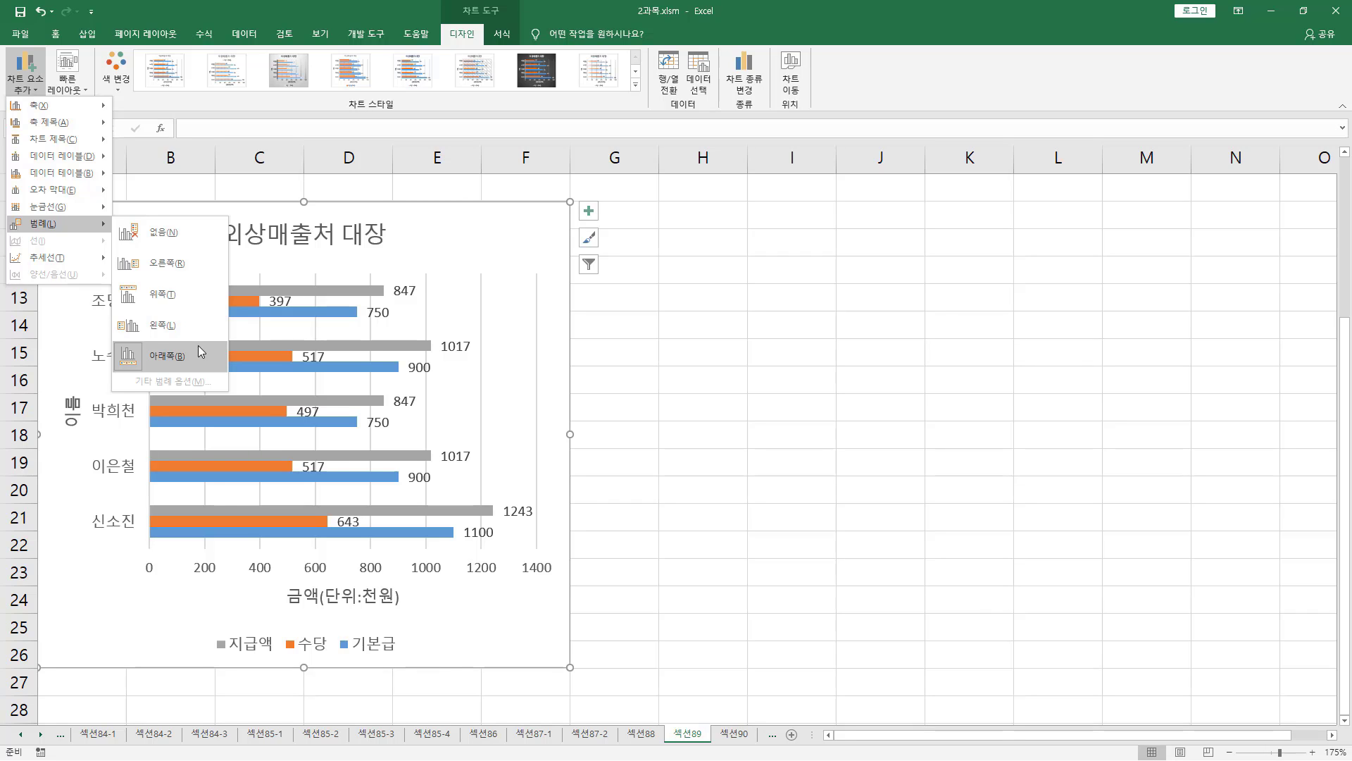
{"action": "left_click", "coordinate": [188, 256]}
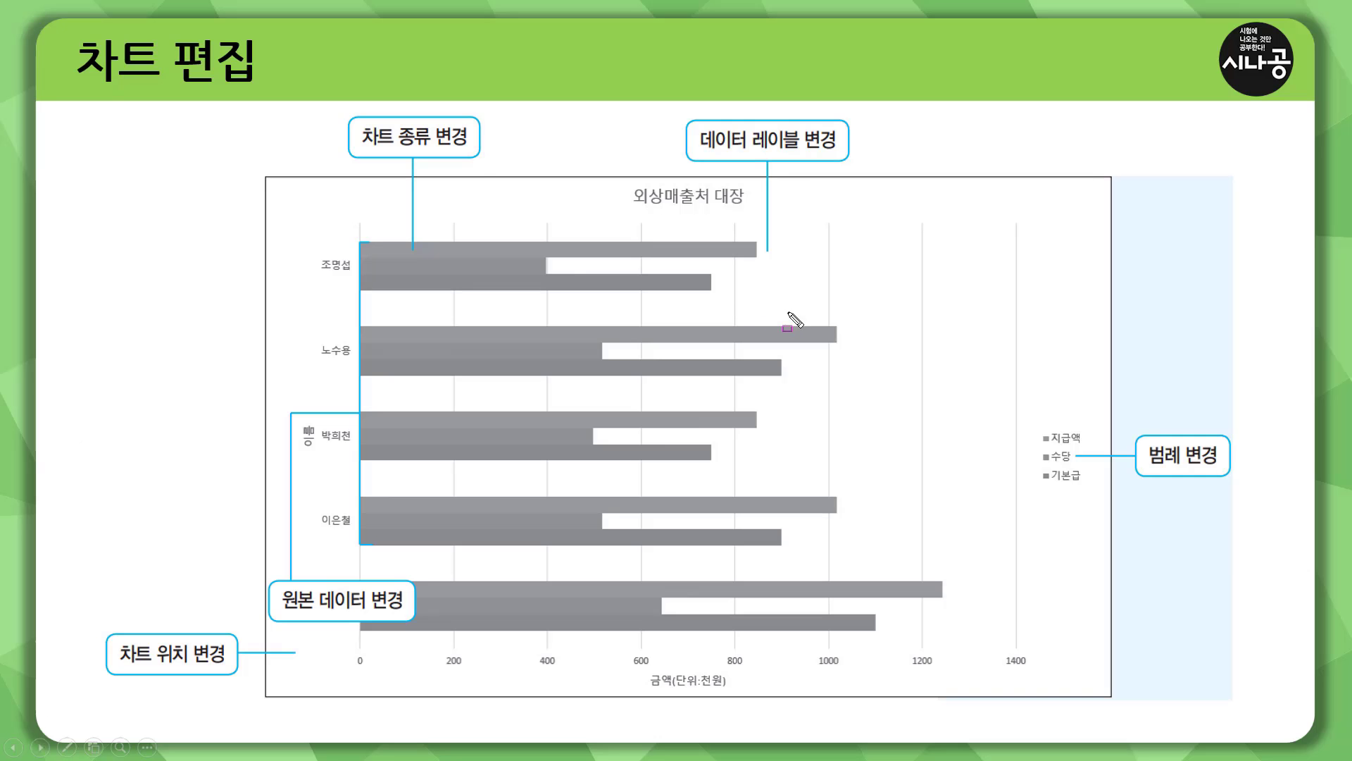
{"action": "left_click_drag", "start_coordinate": [755, 239], "coordinate": [782, 265]}
{"action": "left_click_drag", "start_coordinate": [542, 255], "coordinate": [591, 270]}
{"action": "left_click_drag", "start_coordinate": [709, 270], "coordinate": [756, 294]}
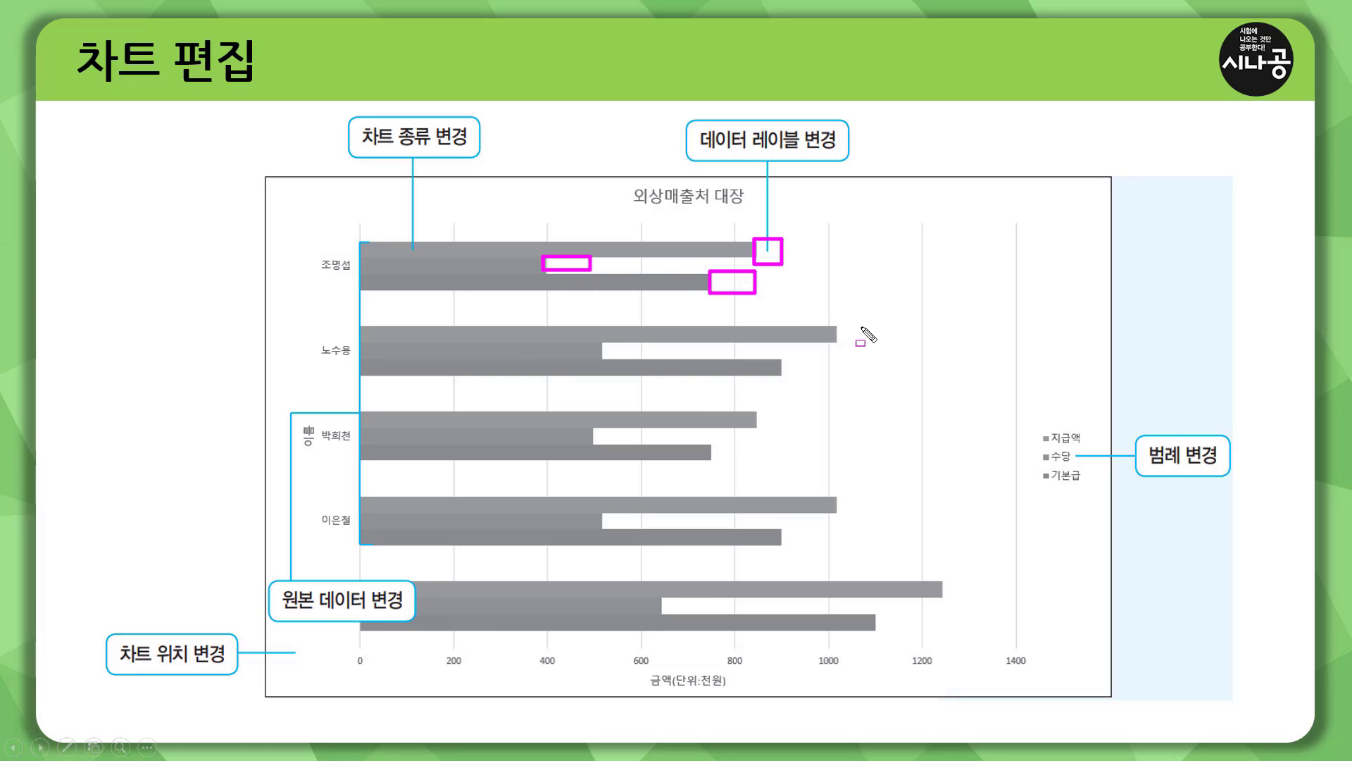
{"action": "left_click_drag", "start_coordinate": [838, 322], "coordinate": [872, 347]}
{"action": "left_click_drag", "start_coordinate": [604, 342], "coordinate": [662, 358]}
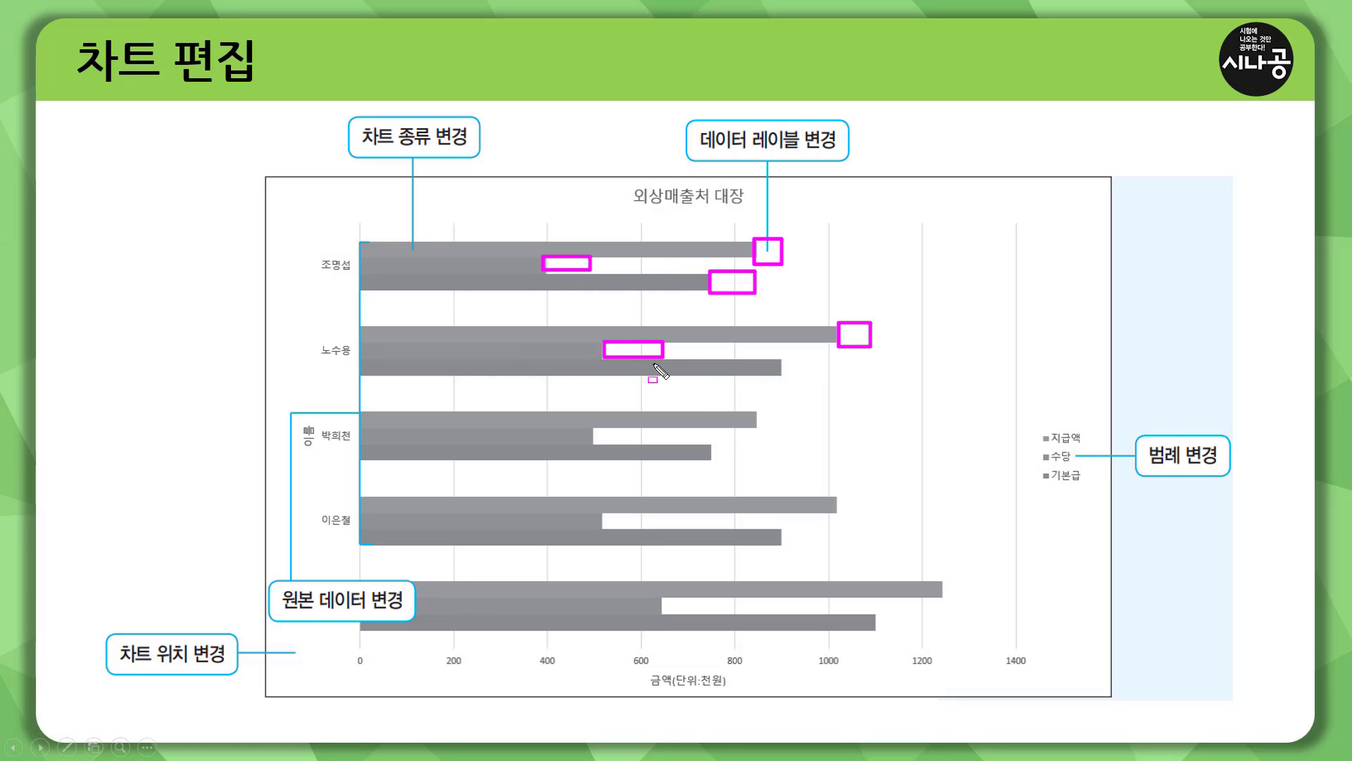
{"action": "key", "text": "e"}
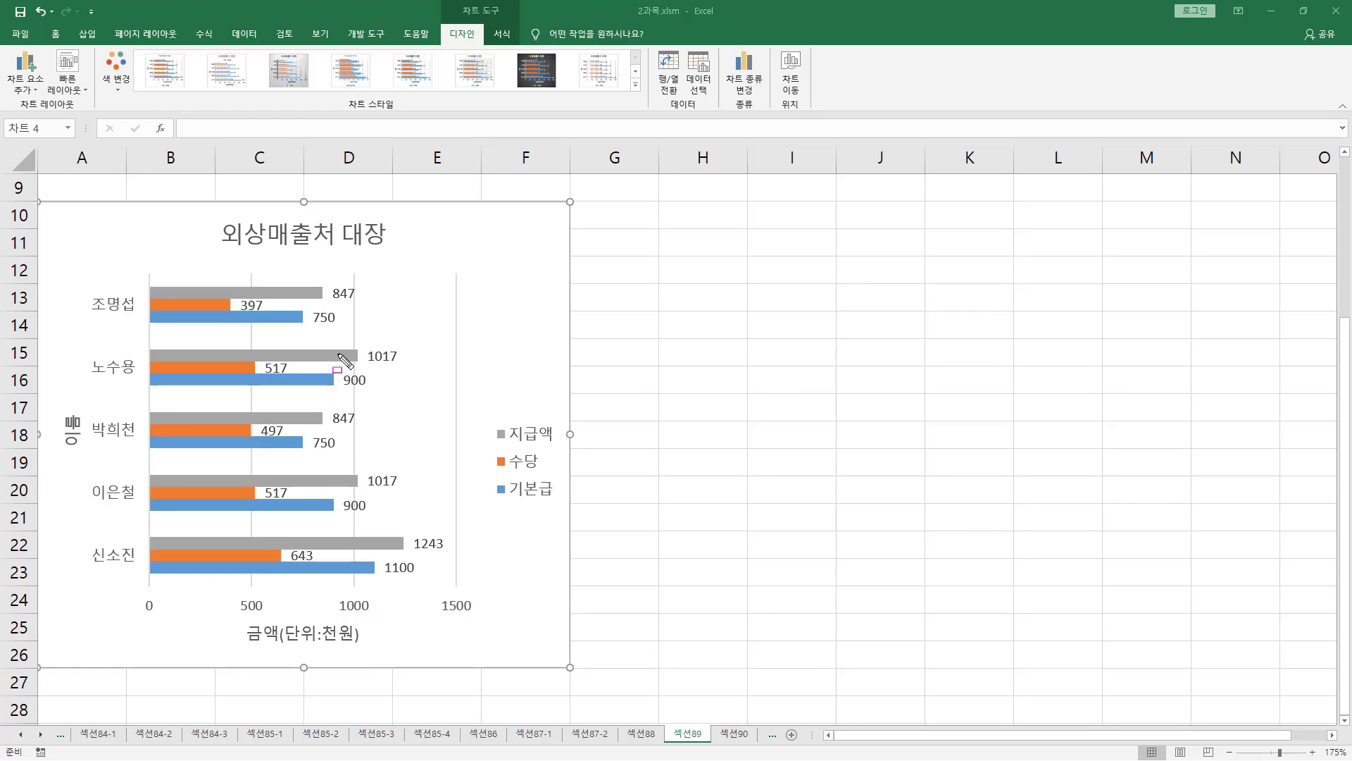
{"action": "left_click_drag", "start_coordinate": [320, 279], "coordinate": [377, 304]}
{"action": "mouse_move", "coordinate": [231, 307]}
{"action": "left_mouse_down"}
{"action": "mouse_move", "coordinate": [276, 293]}
{"action": "mouse_move", "coordinate": [349, 326]}
{"action": "mouse_move", "coordinate": [388, 363]}
{"action": "mouse_move", "coordinate": [420, 363]}
{"action": "left_mouse_up"}
{"action": "mouse_move", "coordinate": [259, 380]}
{"action": "left_mouse_down"}
{"action": "mouse_move", "coordinate": [302, 356]}
{"action": "mouse_move", "coordinate": [255, 379]}
{"action": "left_mouse_up"}
{"action": "mouse_move", "coordinate": [331, 369]}
{"action": "left_mouse_down"}
{"action": "mouse_move", "coordinate": [331, 394]}
{"action": "mouse_move", "coordinate": [331, 368]}
{"action": "left_mouse_up"}
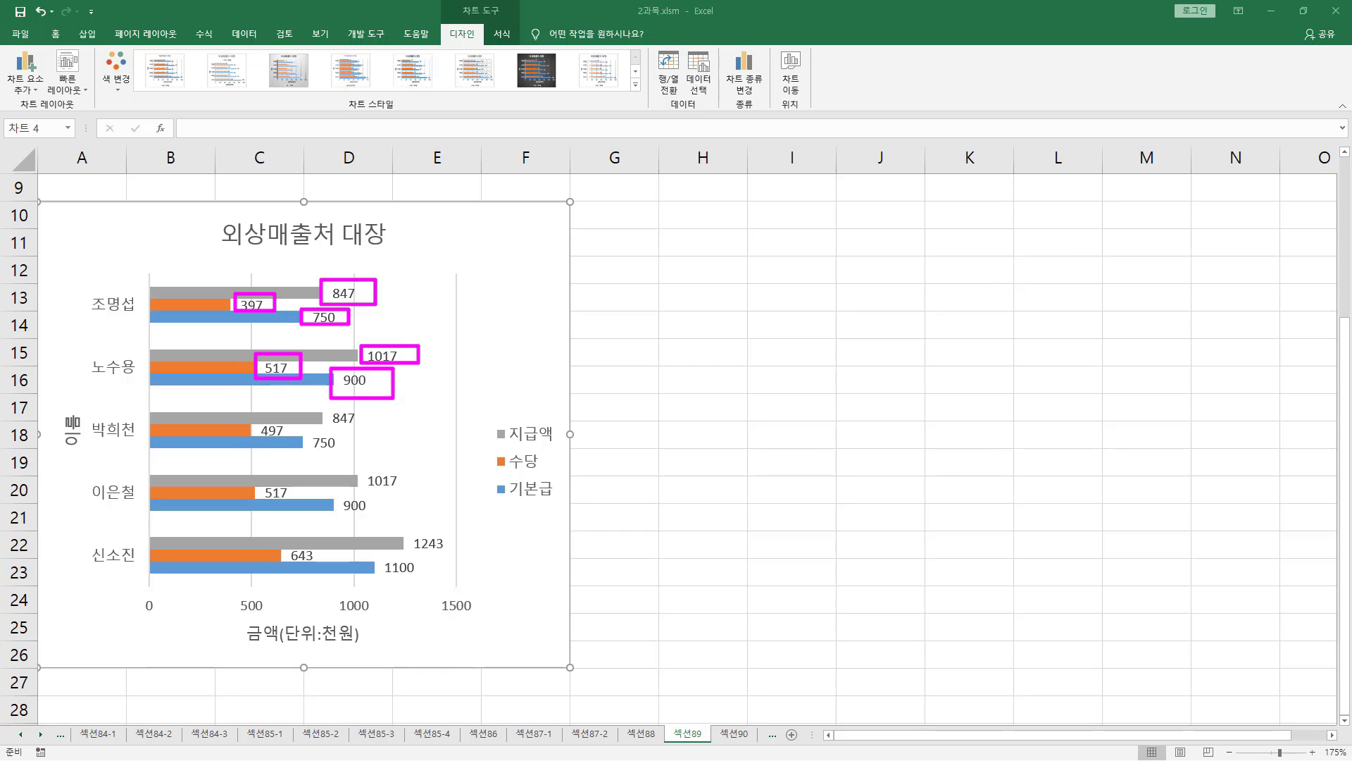
{"action": "key", "text": "Escape"}
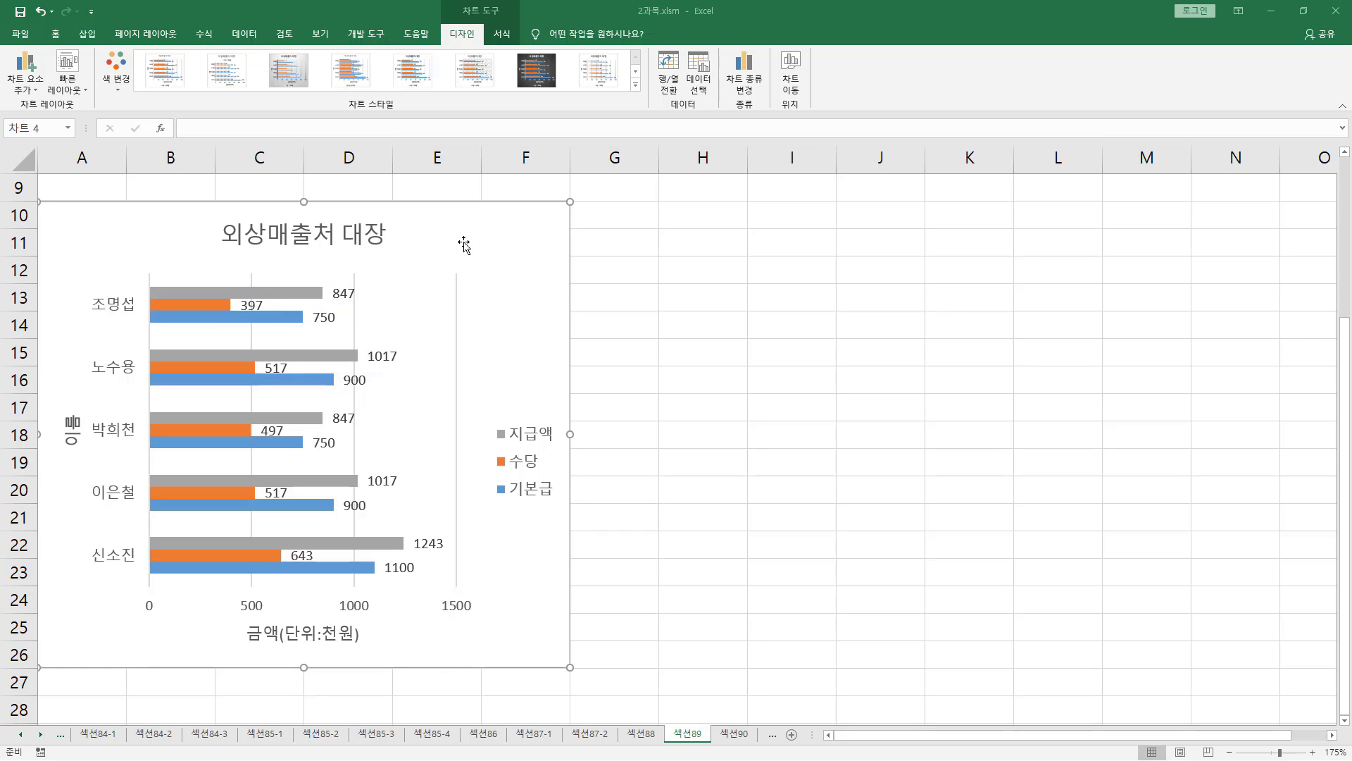
- Remove the data labels from all series of the 외상매출처 대장 chart (없음)
{"action": "key", "text": "ctrl+alt+d"}
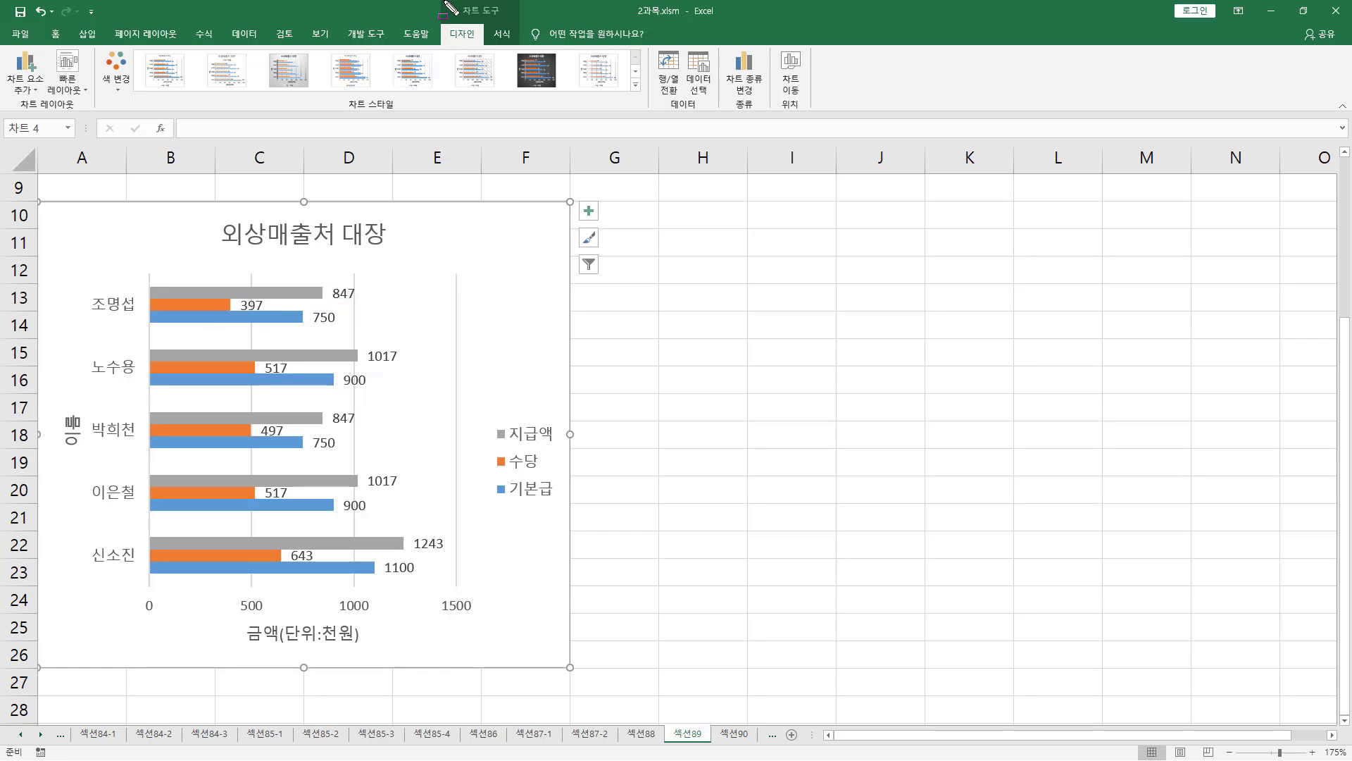
{"action": "mouse_move", "coordinate": [449, 1]}
{"action": "left_mouse_down"}
{"action": "mouse_move", "coordinate": [500, 19]}
{"action": "mouse_move", "coordinate": [481, 46]}
{"action": "left_mouse_up"}
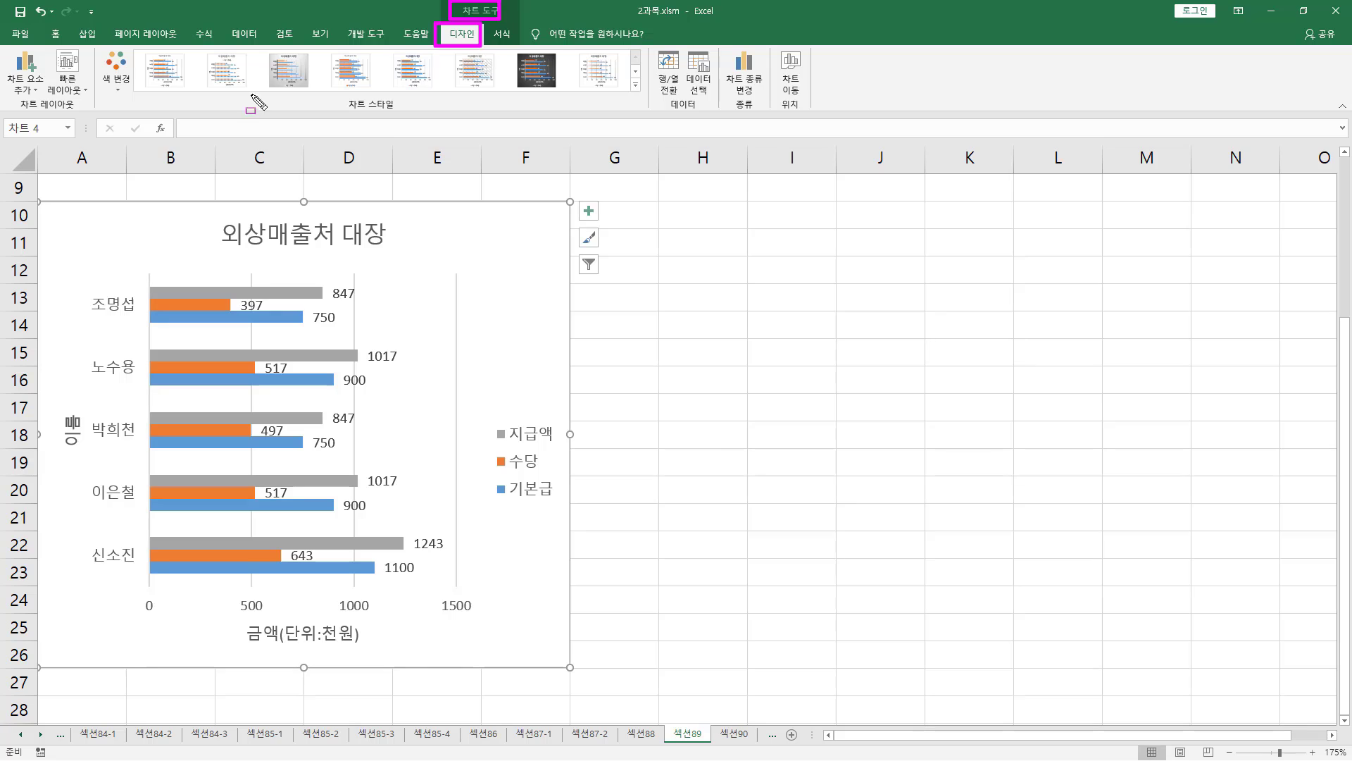
{"action": "left_click_drag", "start_coordinate": [4, 47], "coordinate": [44, 104]}
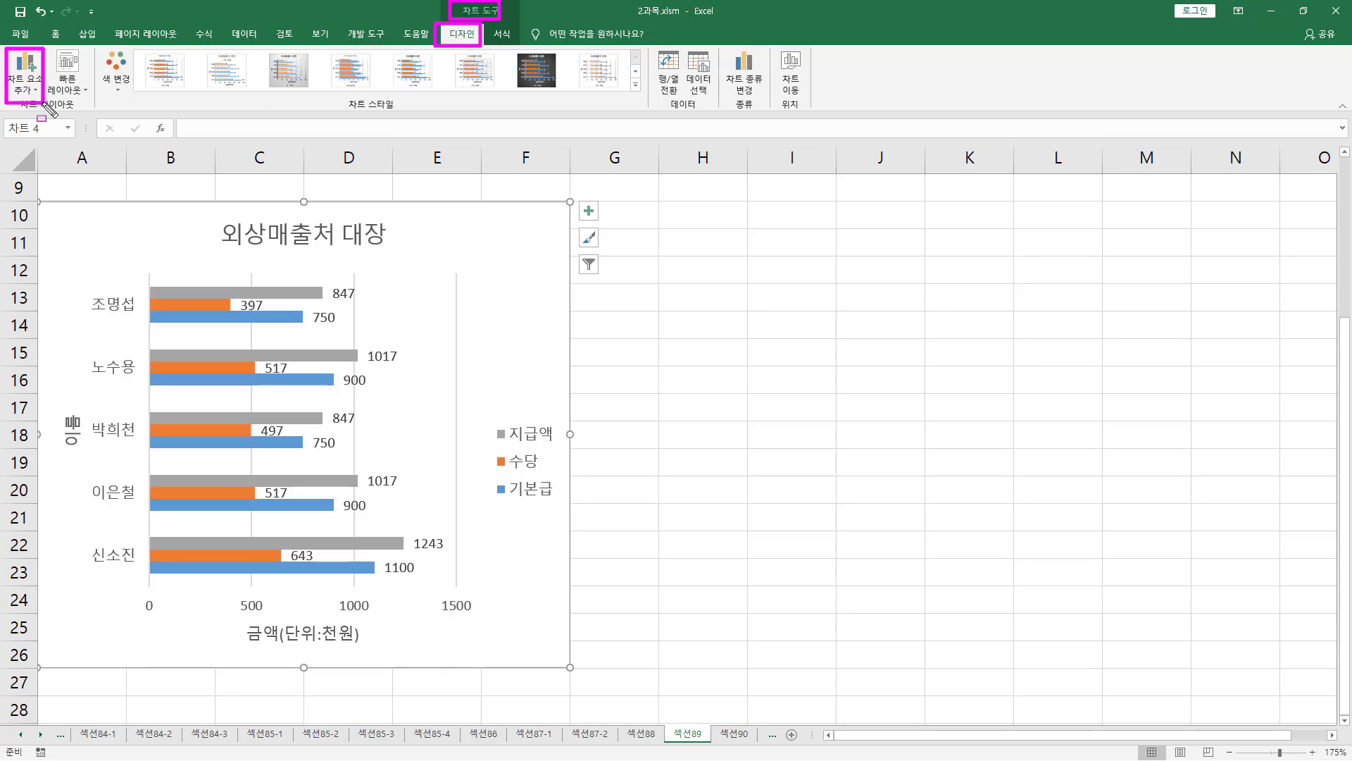
{"action": "left_click", "coordinate": [40, 91]}
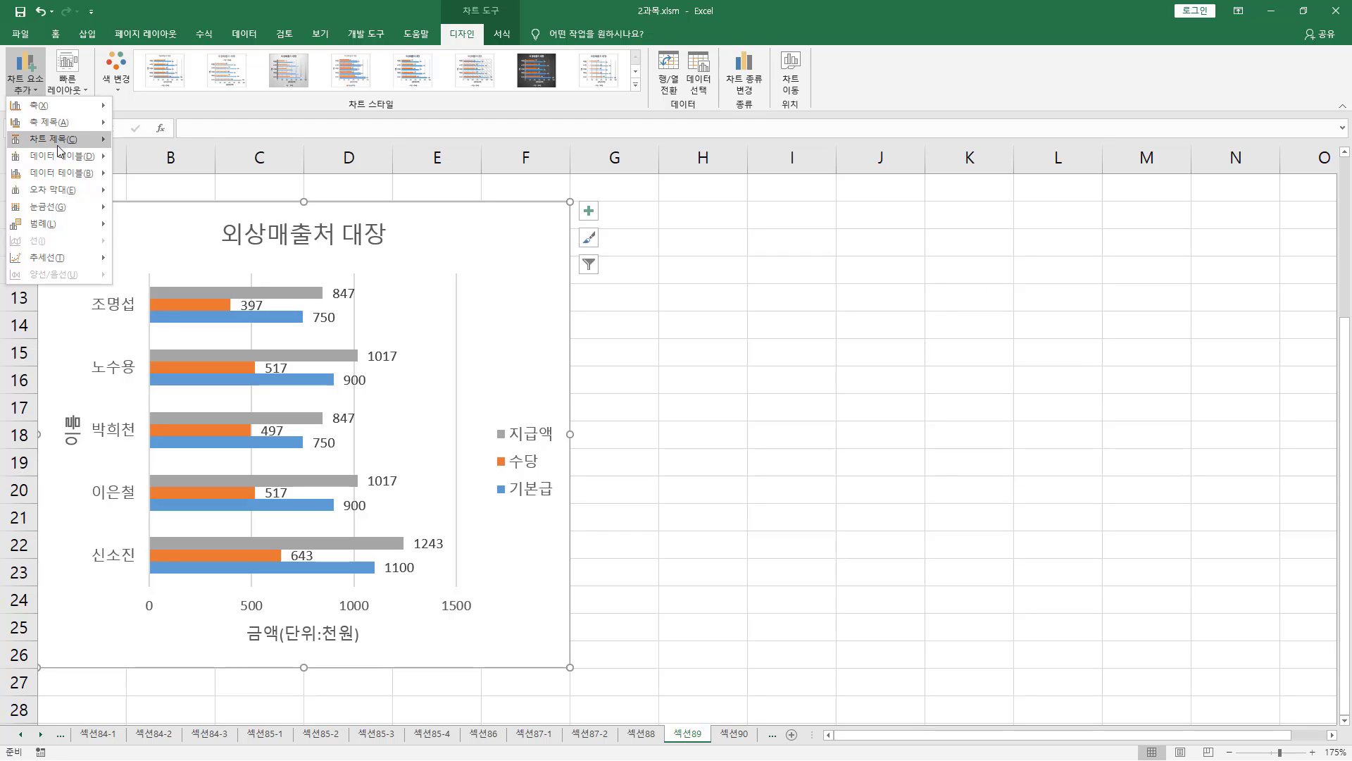
{"action": "mouse_move", "coordinate": [51, 156]}
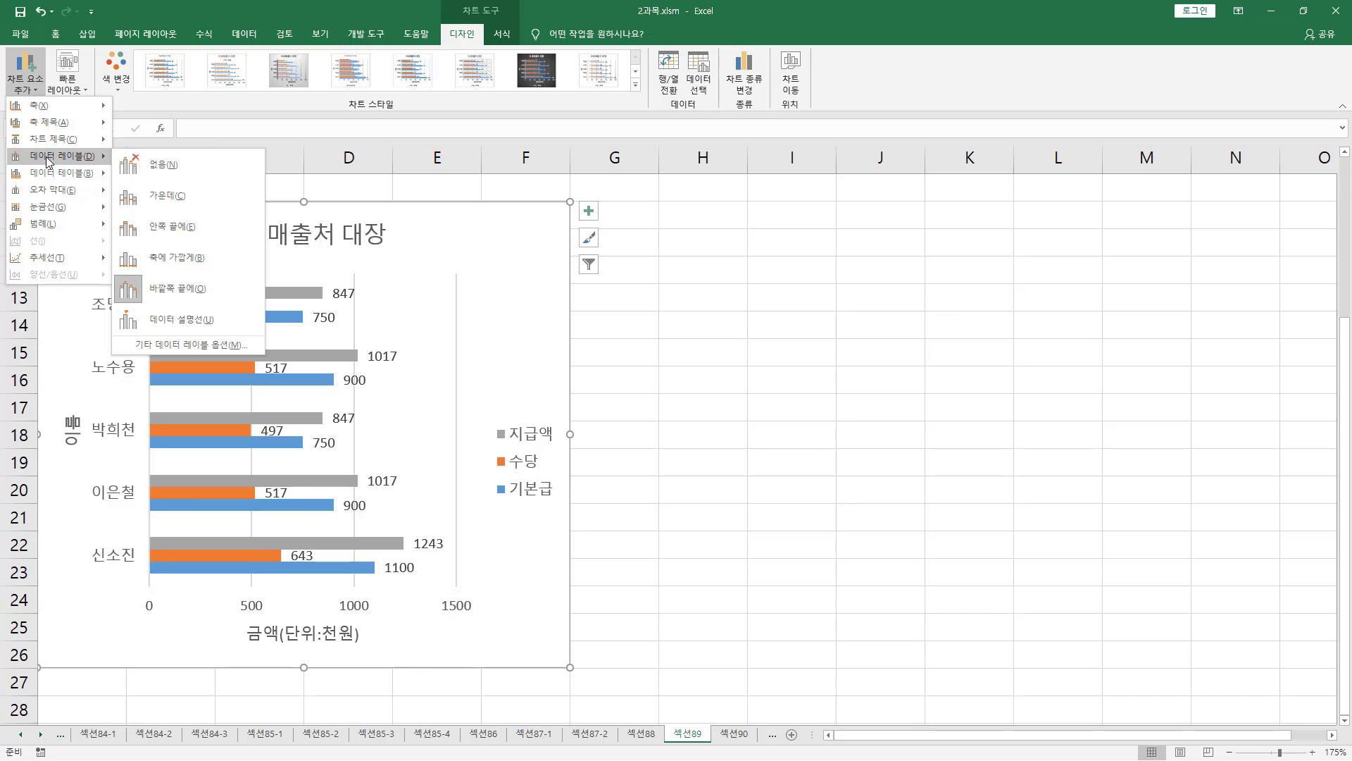
{"action": "left_click", "coordinate": [160, 163]}
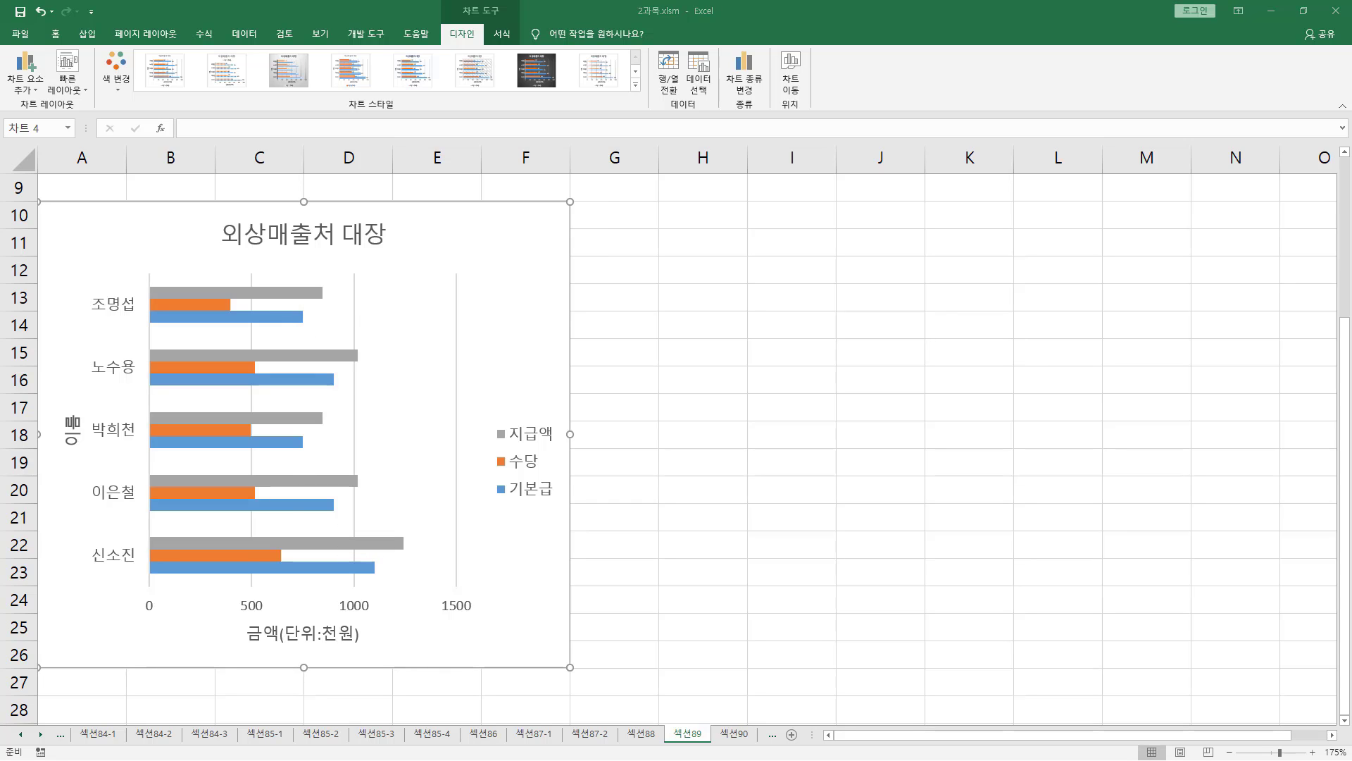
{"action": "key", "text": "alt+Tab"}
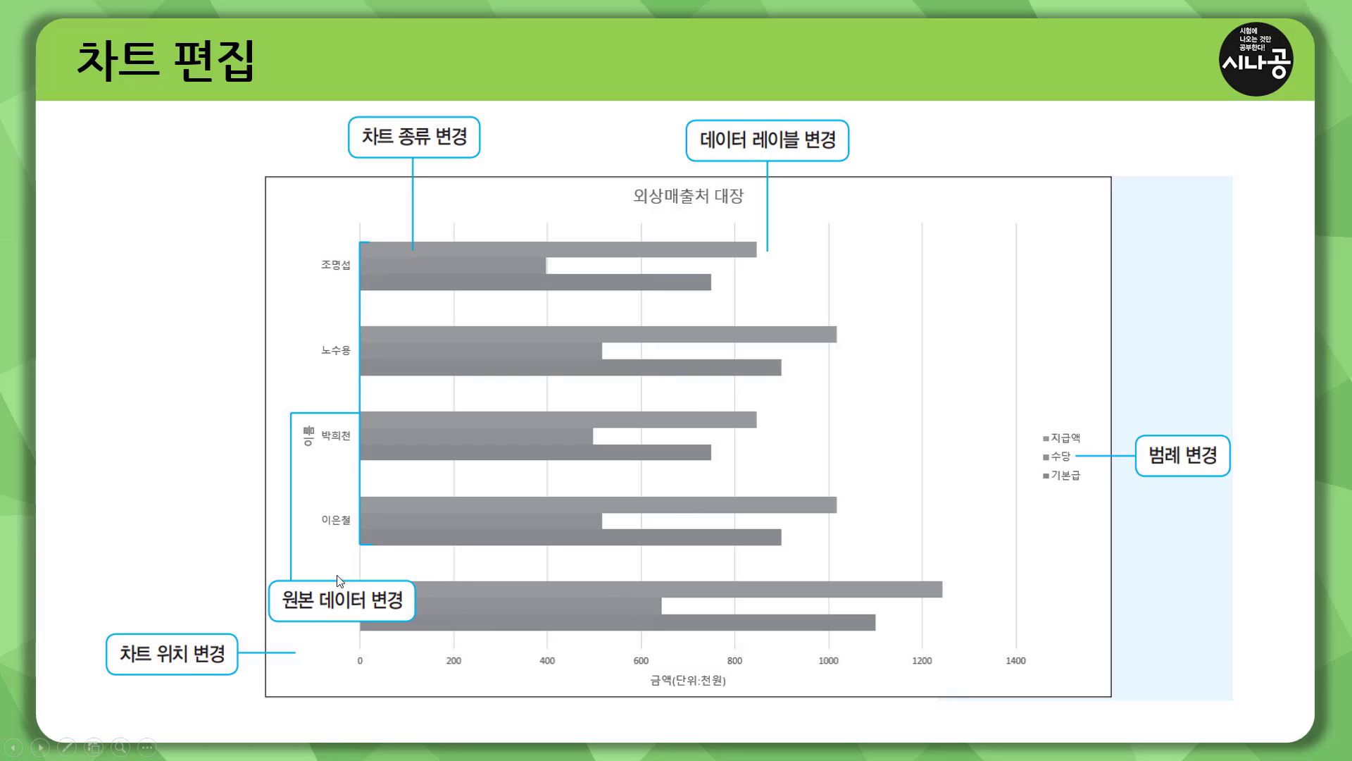
{"action": "left_click_drag", "start_coordinate": [108, 632], "coordinate": [235, 679]}
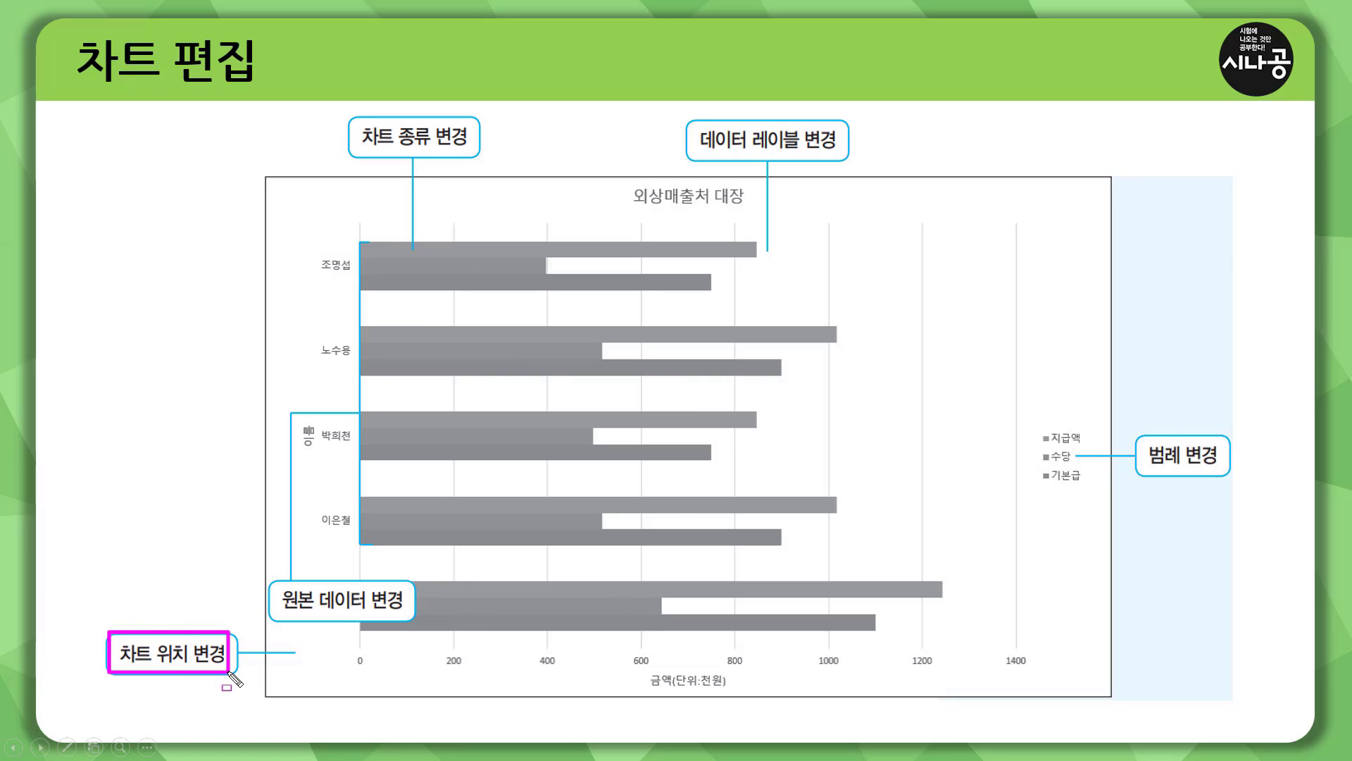
{"action": "key", "text": "Escape"}
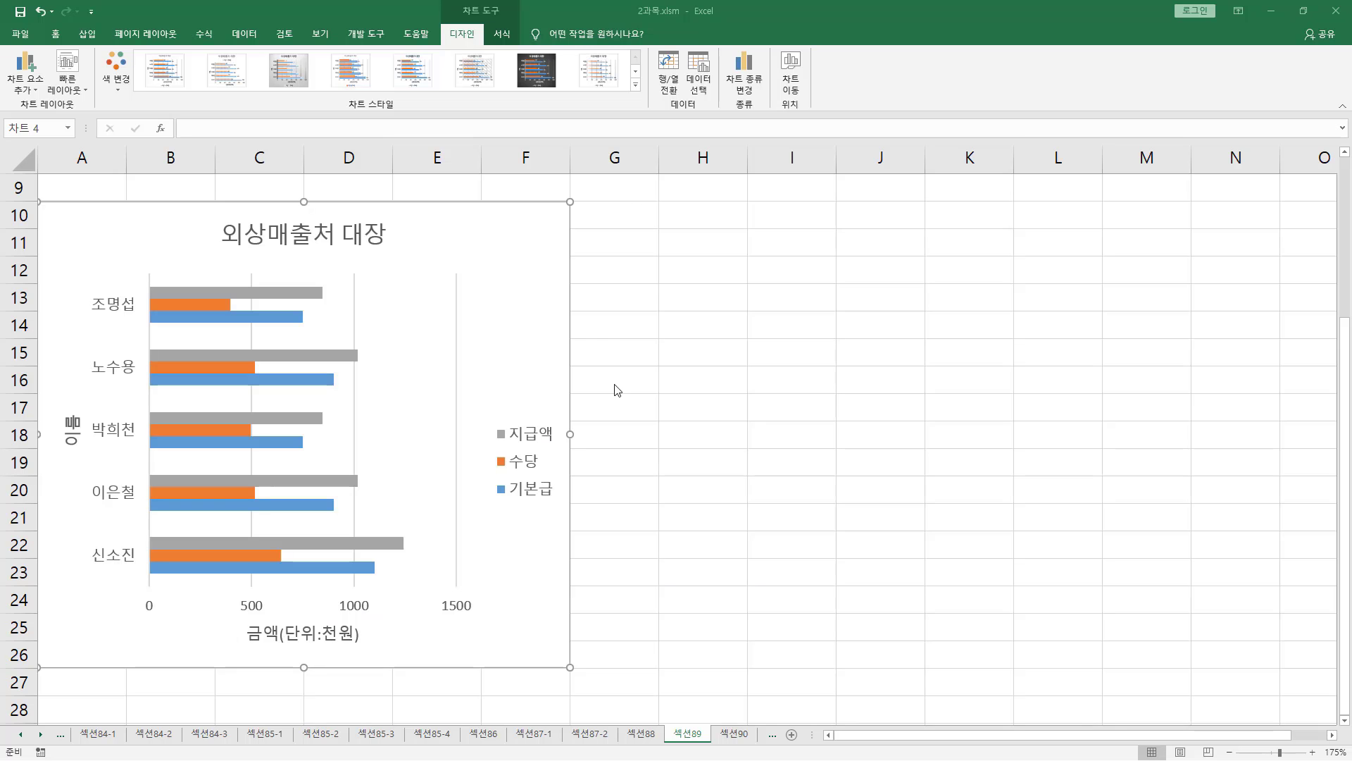
{"action": "left_click", "coordinate": [525, 341]}
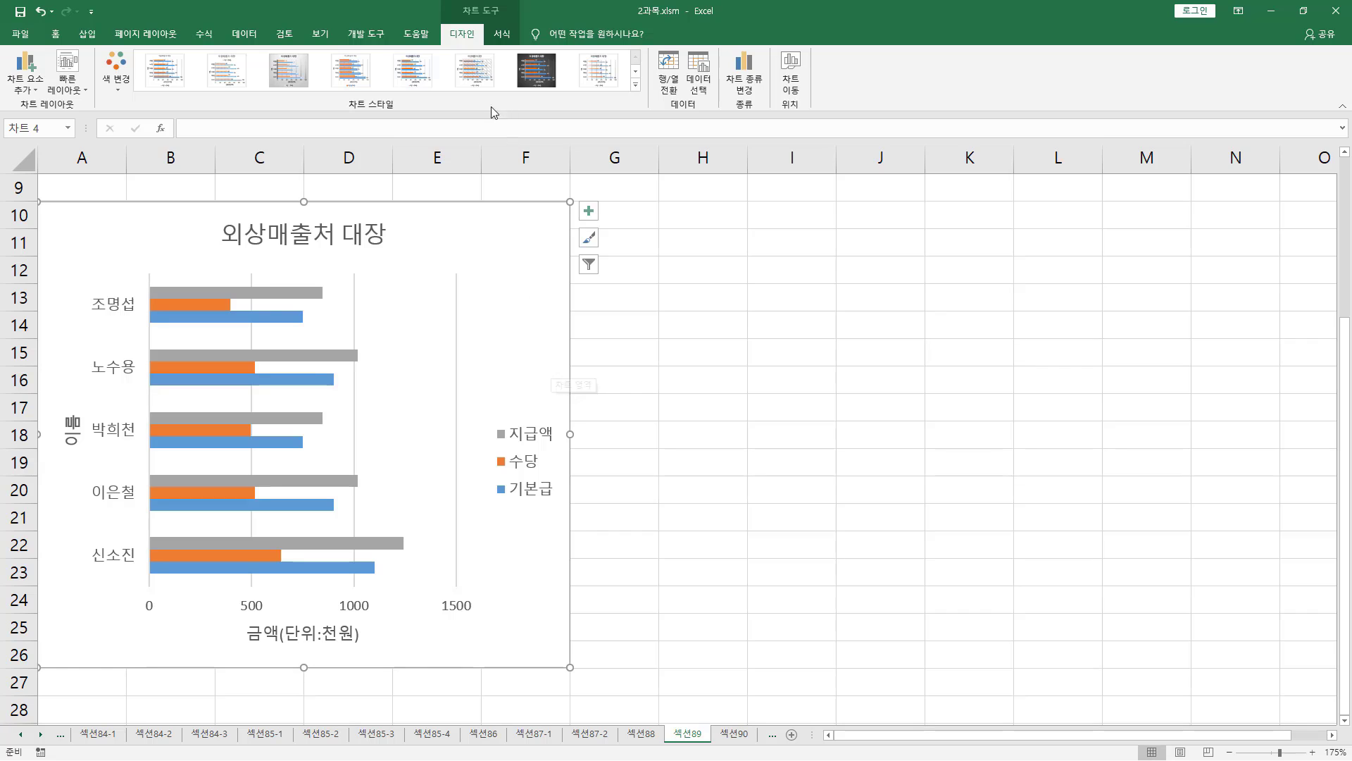
{"action": "left_click_drag", "start_coordinate": [439, 22], "coordinate": [490, 41]}
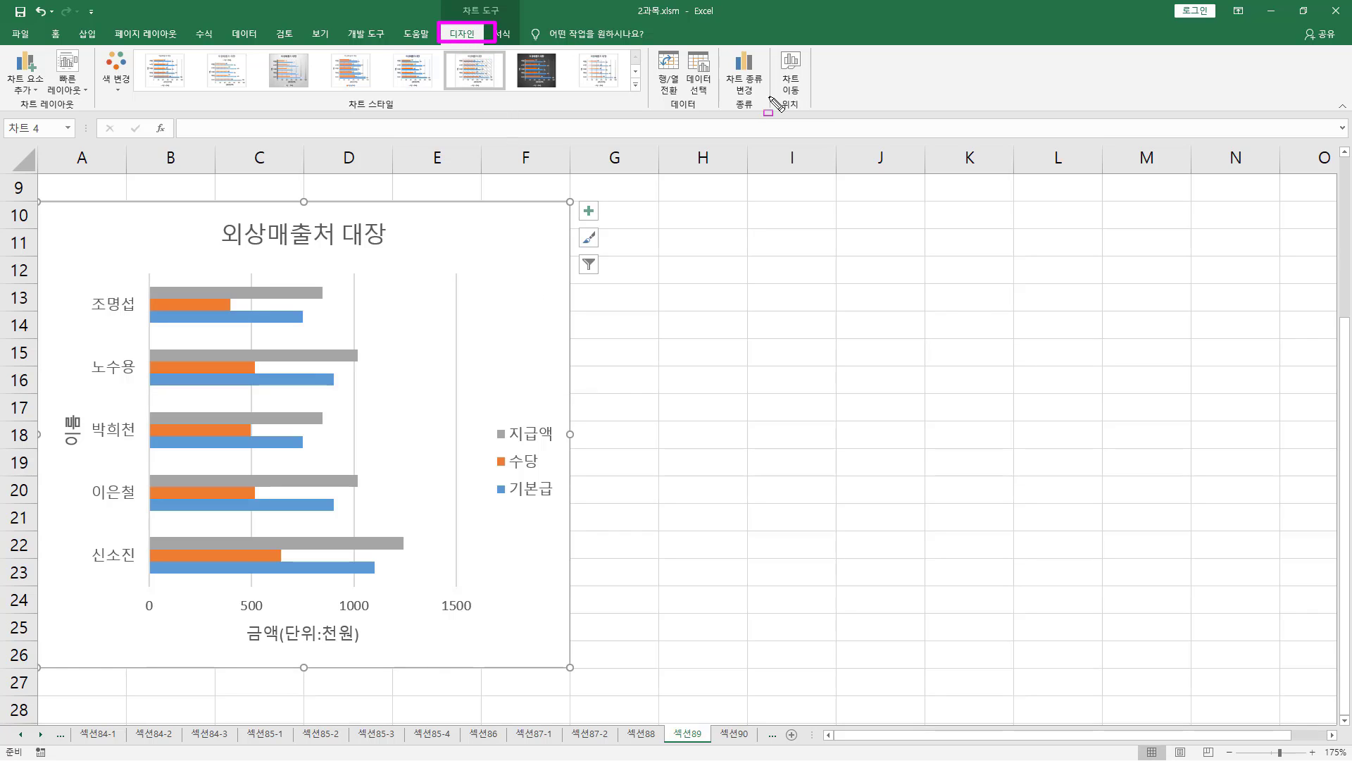
{"action": "left_click_drag", "start_coordinate": [767, 96], "coordinate": [808, 116]}
{"action": "left_click_drag", "start_coordinate": [768, 48], "coordinate": [810, 96]}
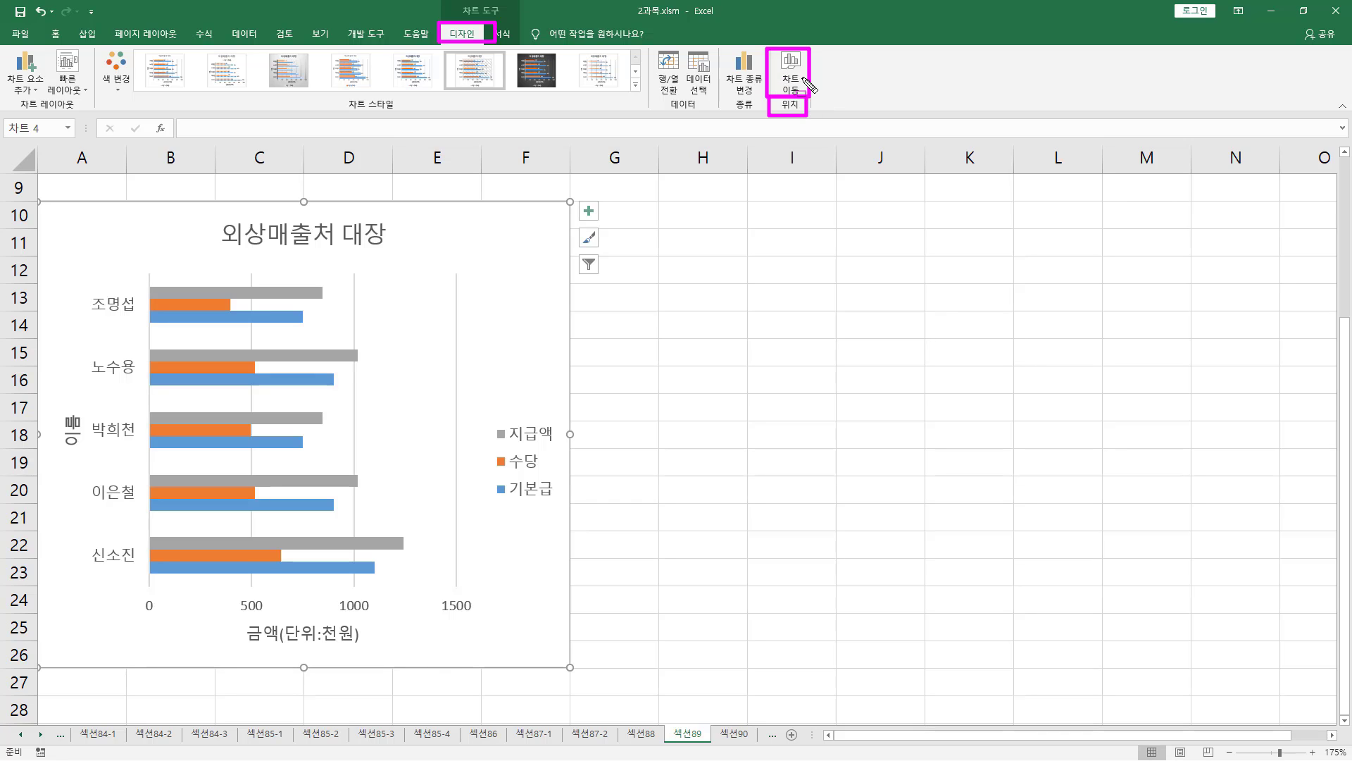
- Move the 외상매출처 대장 chart from sheet 섹션89 to a new chart sheet (새 시트) with the name Chart1
{"action": "right_click", "coordinate": [523, 226]}
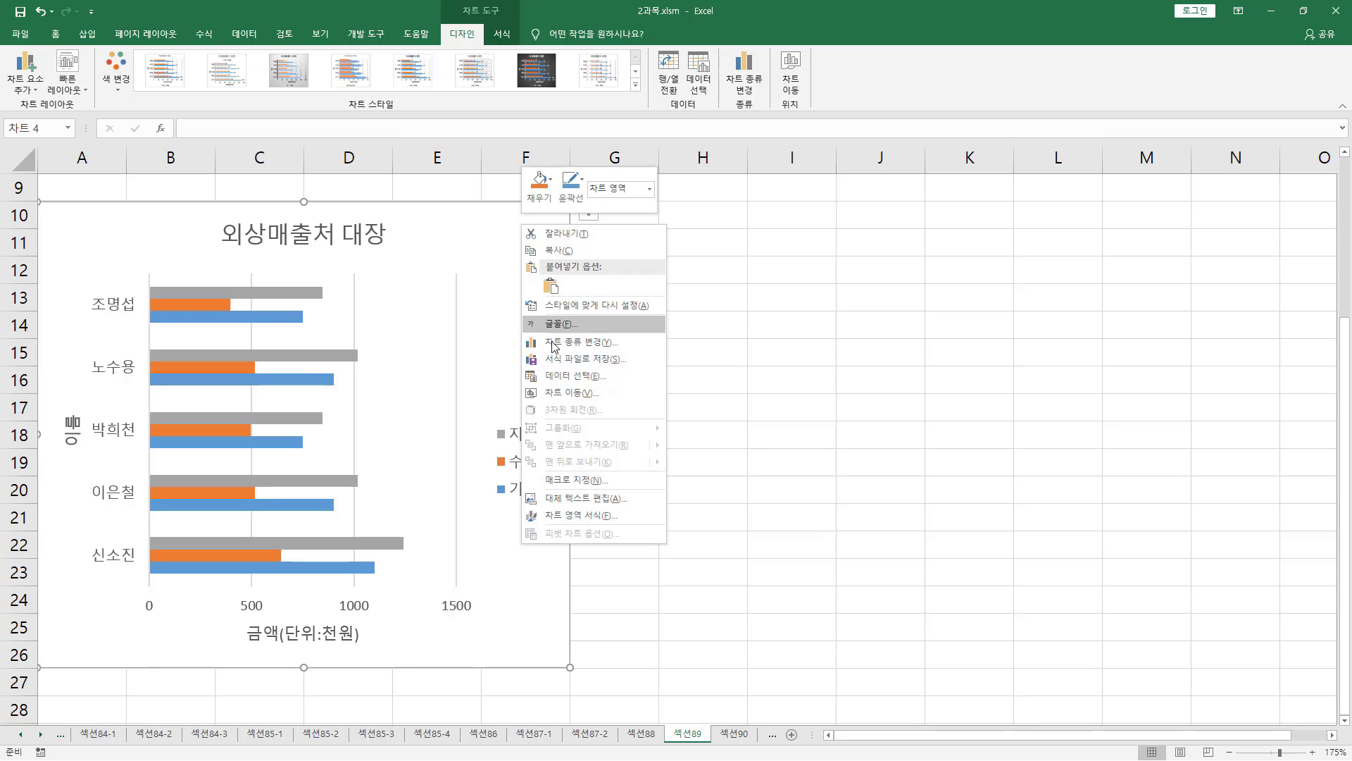
{"action": "left_click", "coordinate": [560, 395]}
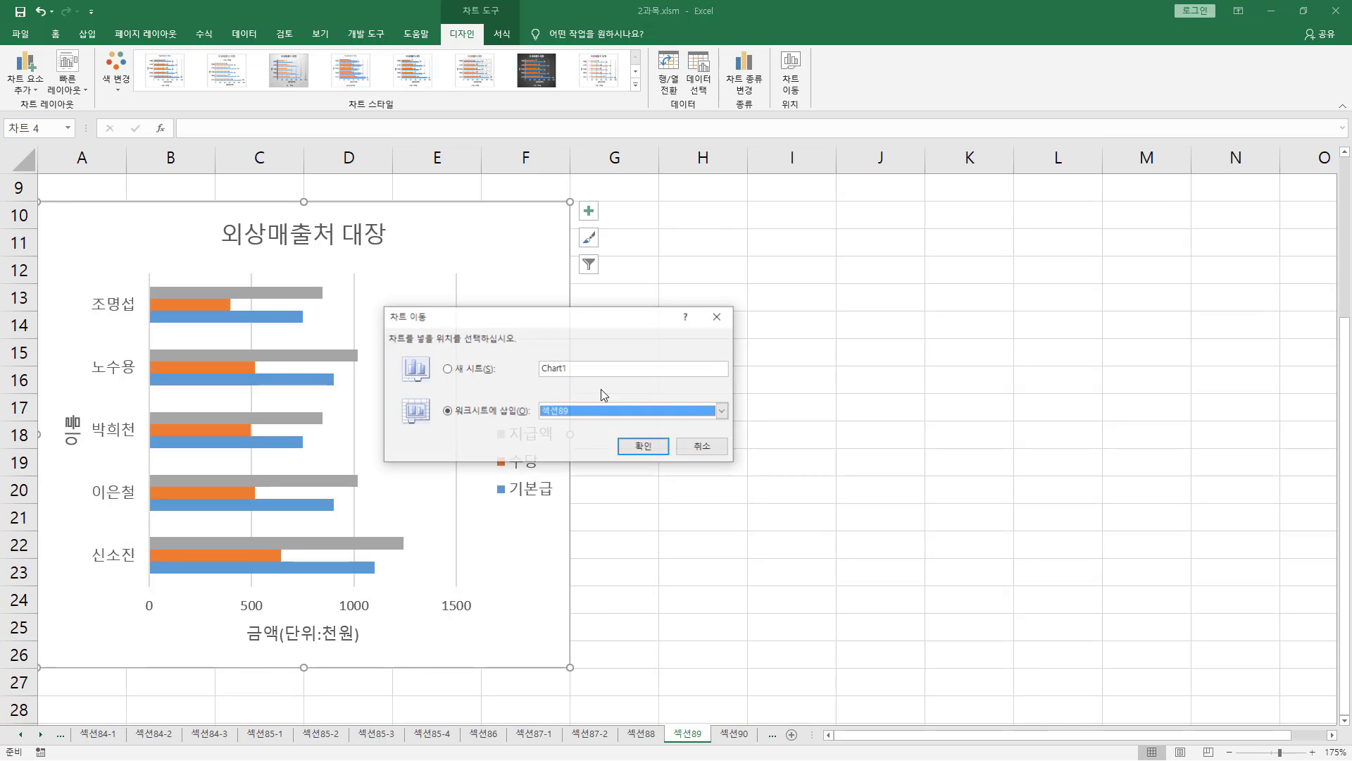
{"action": "left_click_drag", "start_coordinate": [636, 327], "coordinate": [879, 330]}
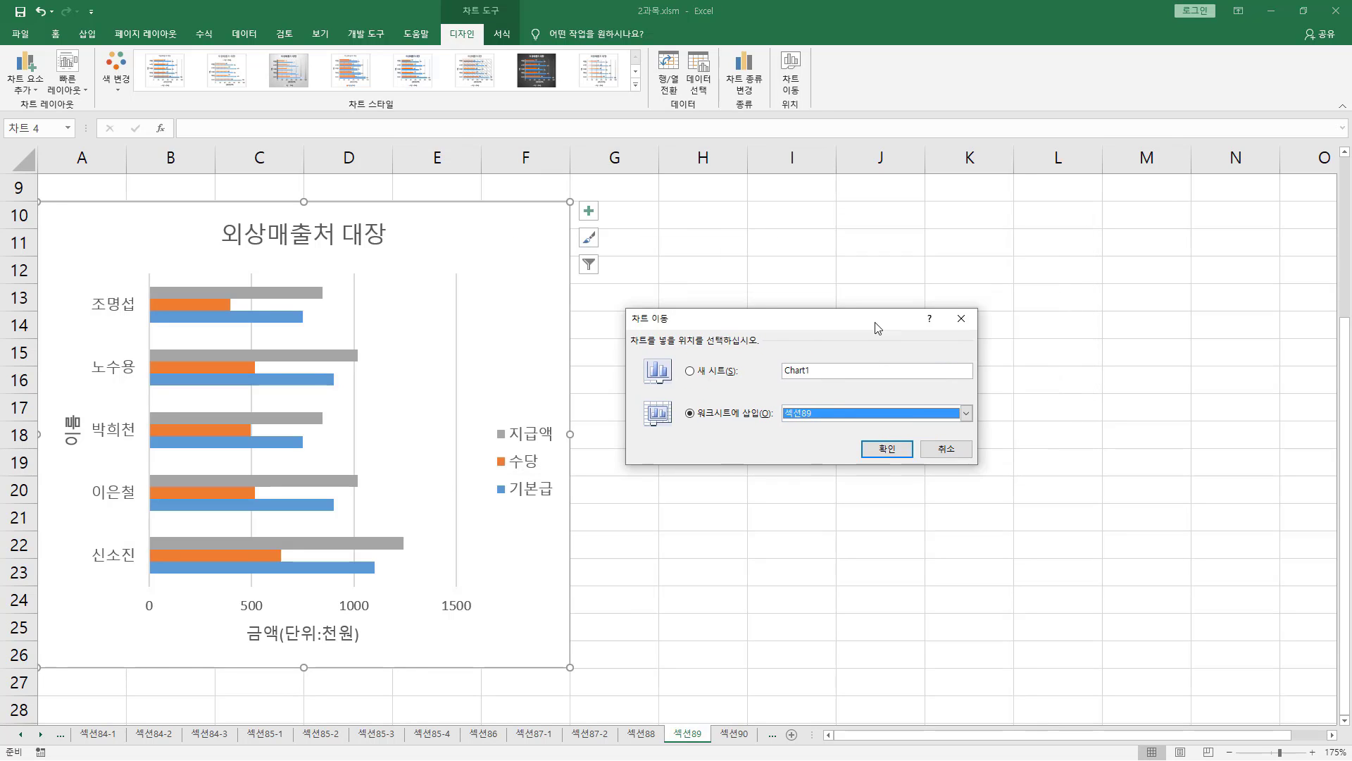
{"action": "mouse_move", "coordinate": [682, 402]}
{"action": "left_mouse_down"}
{"action": "mouse_move", "coordinate": [712, 423]}
{"action": "mouse_move", "coordinate": [773, 427]}
{"action": "left_mouse_up"}
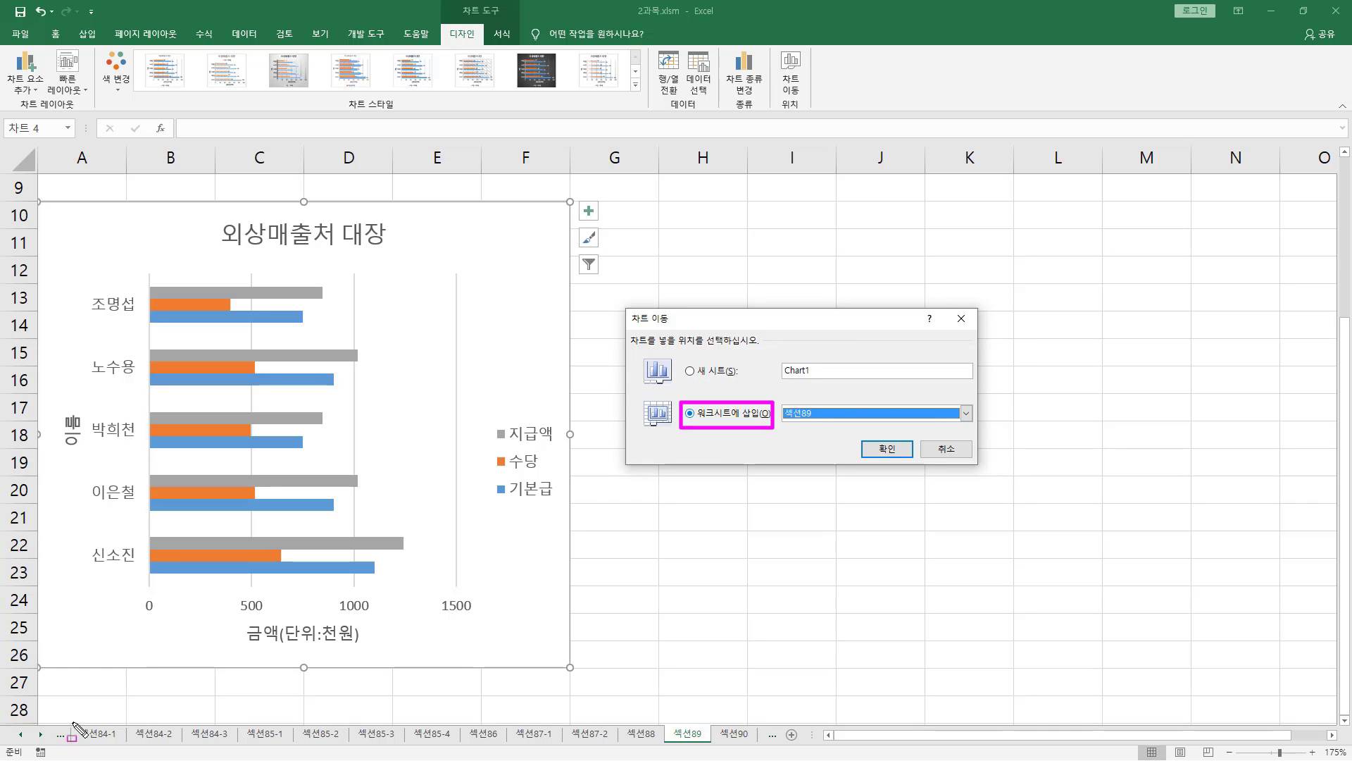
{"action": "left_click_drag", "start_coordinate": [70, 722], "coordinate": [781, 758]}
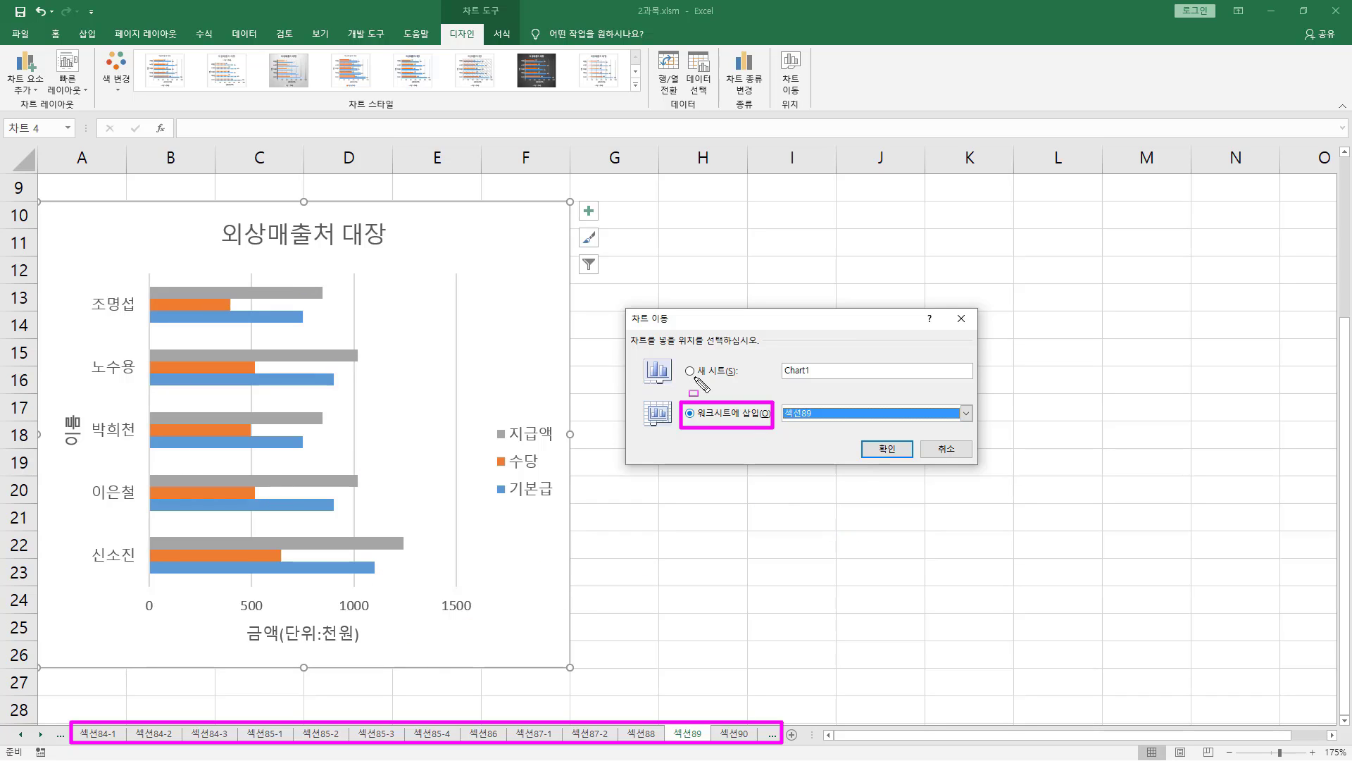
{"action": "left_click_drag", "start_coordinate": [680, 354], "coordinate": [745, 382]}
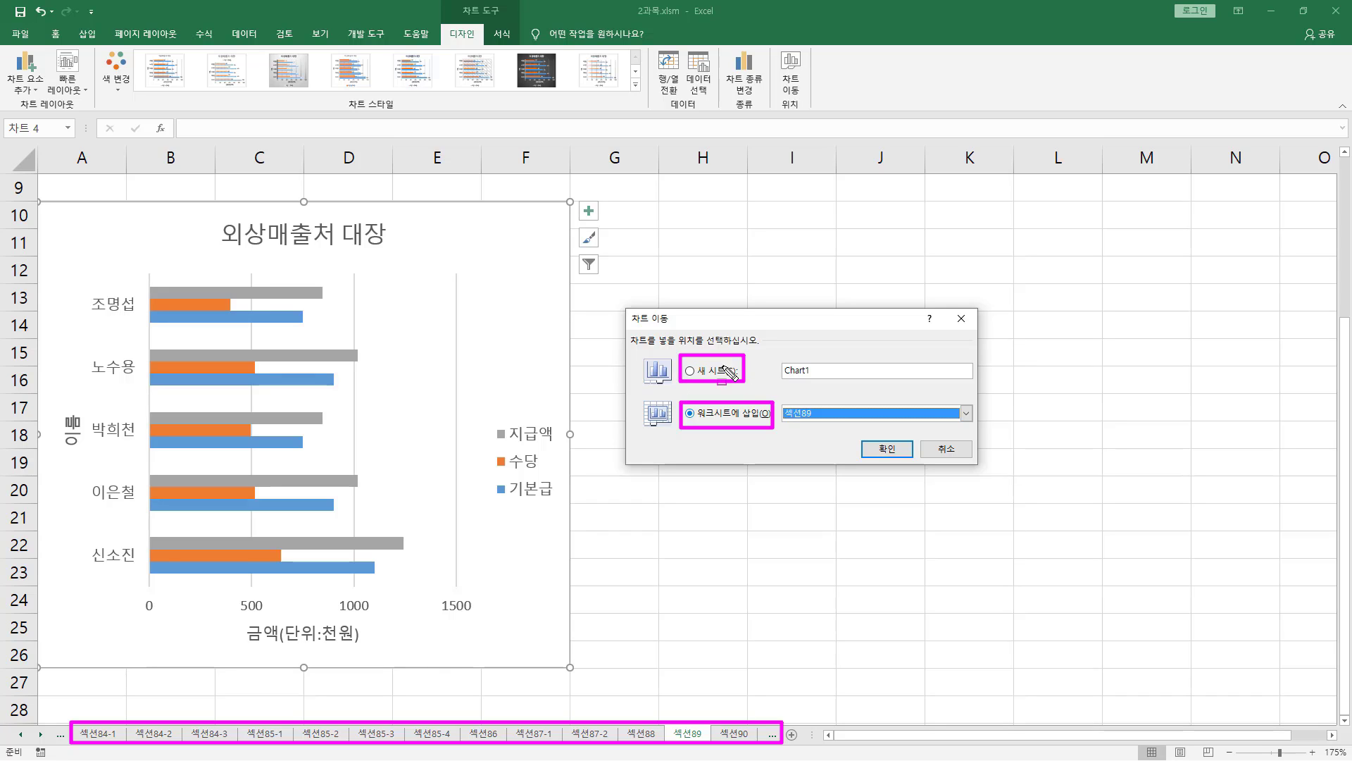
{"action": "key", "text": "Escape"}
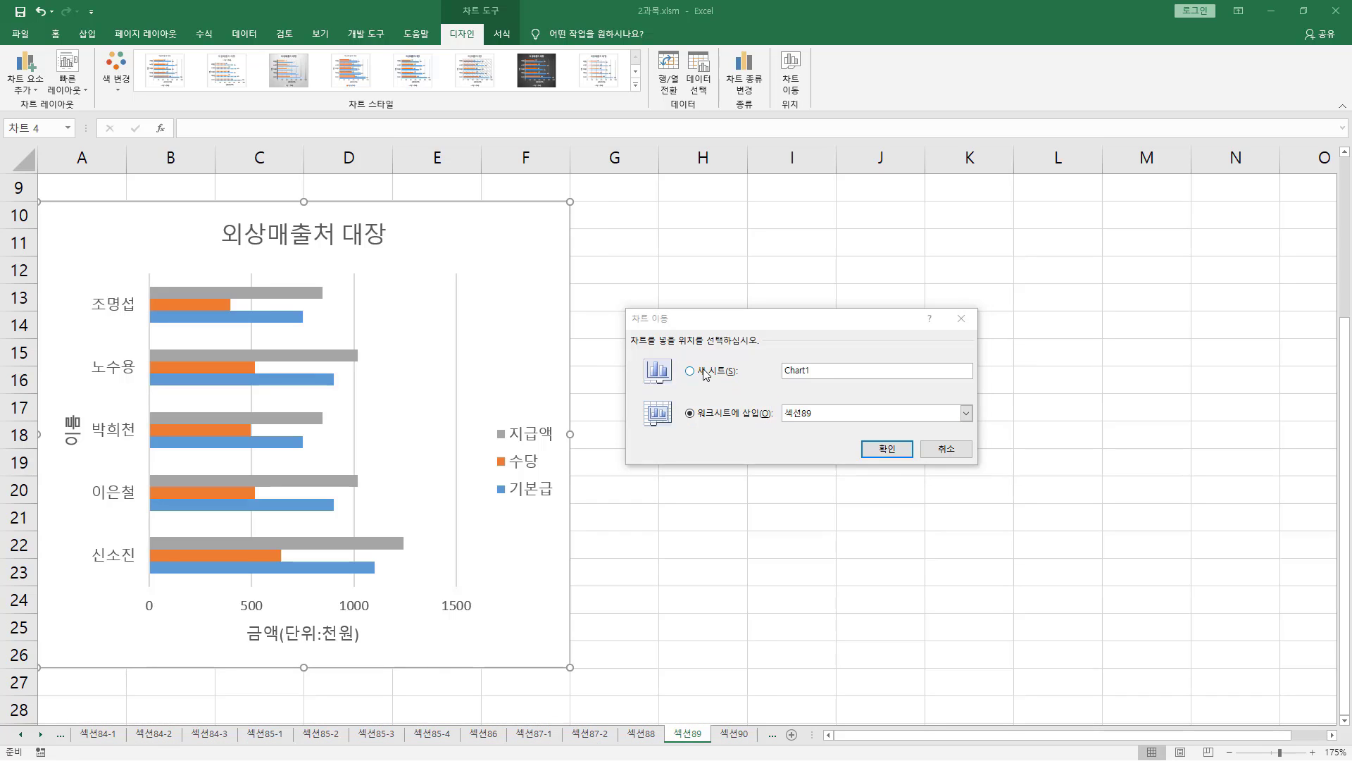
{"action": "left_click", "coordinate": [701, 374]}
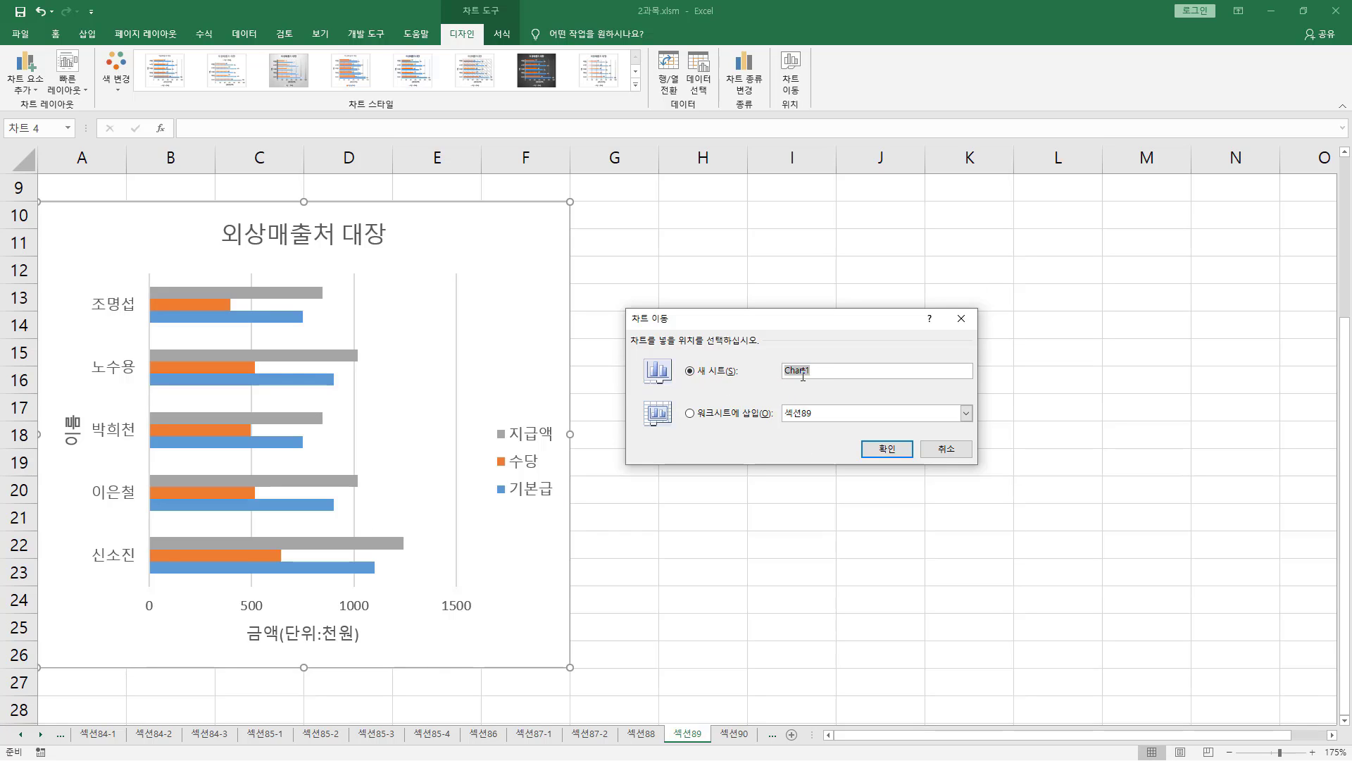
{"action": "left_click", "coordinate": [849, 372]}
{"action": "double_click", "coordinate": [822, 371]}
{"action": "left_click", "coordinate": [822, 371]}
{"action": "left_click_drag", "start_coordinate": [90, 720], "coordinate": [762, 744]}
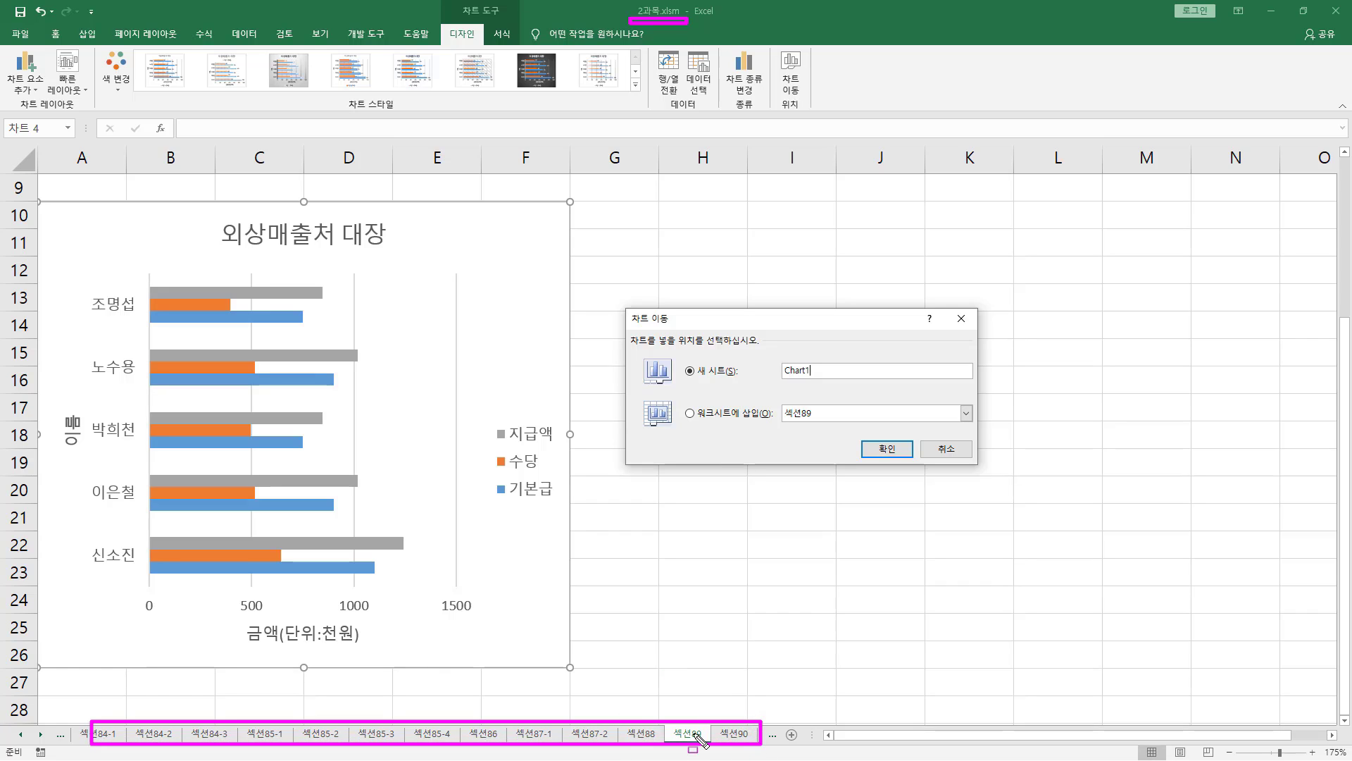
{"action": "left_click_drag", "start_coordinate": [680, 359], "coordinate": [738, 384]}
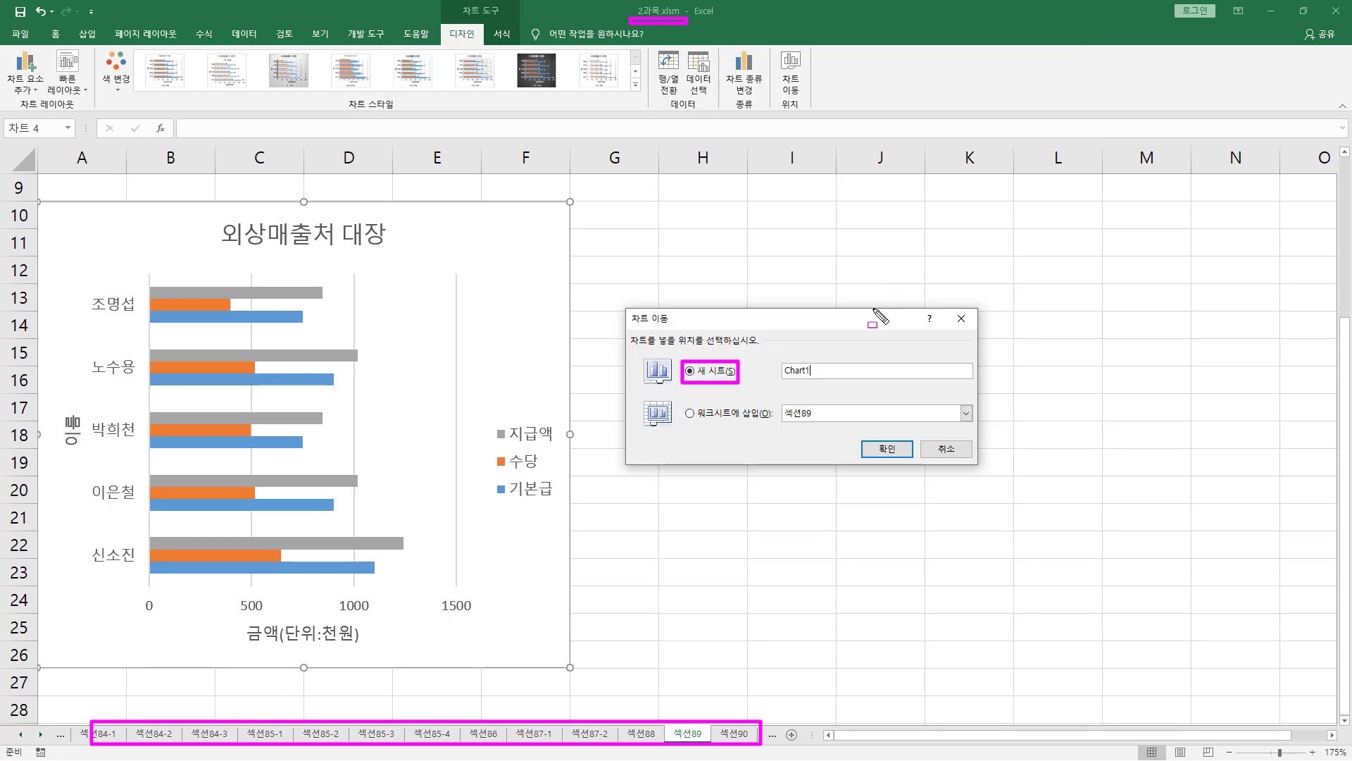
{"action": "left_click", "coordinate": [886, 449]}
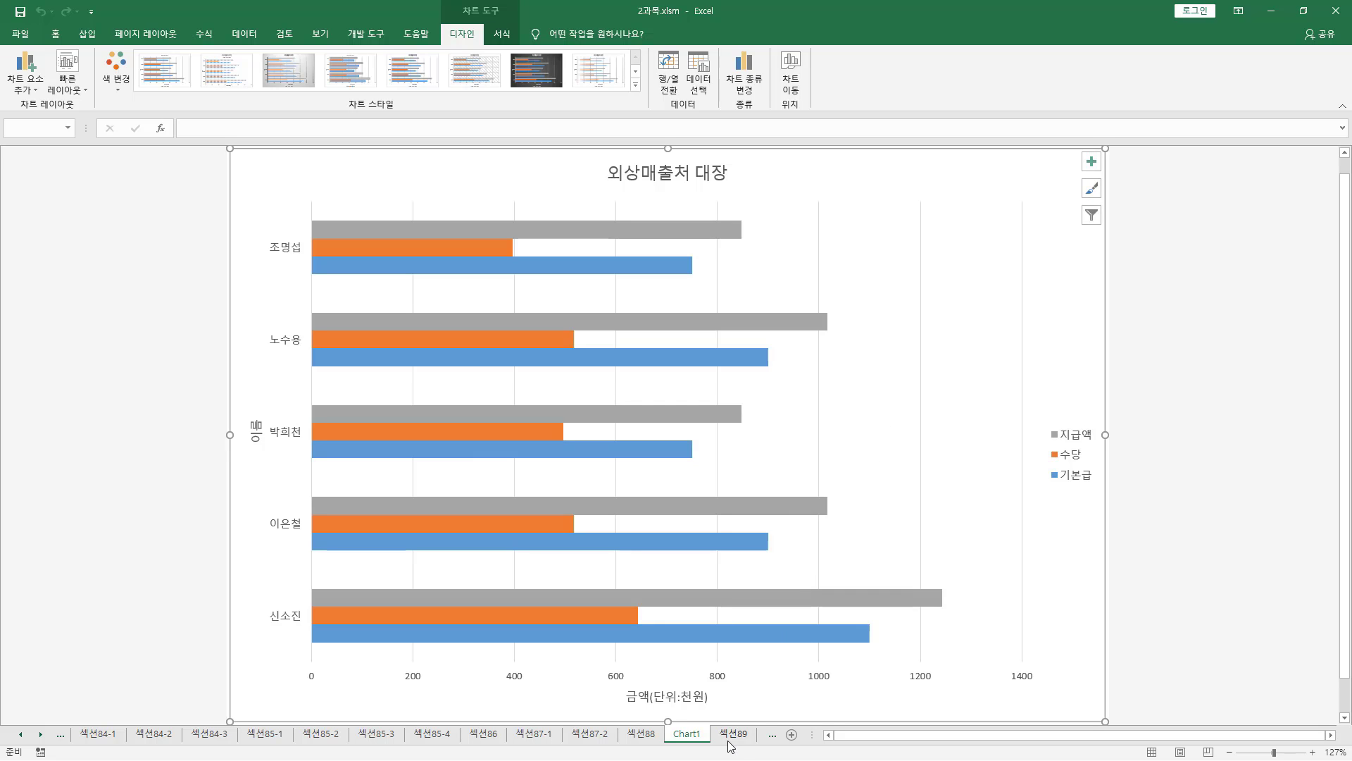
{"action": "left_click_drag", "start_coordinate": [711, 723], "coordinate": [758, 745]}
{"action": "mouse_move", "coordinate": [738, 714]}
{"action": "left_mouse_down"}
{"action": "mouse_move", "coordinate": [738, 741]}
{"action": "mouse_move", "coordinate": [694, 743]}
{"action": "mouse_move", "coordinate": [705, 744]}
{"action": "left_mouse_up"}
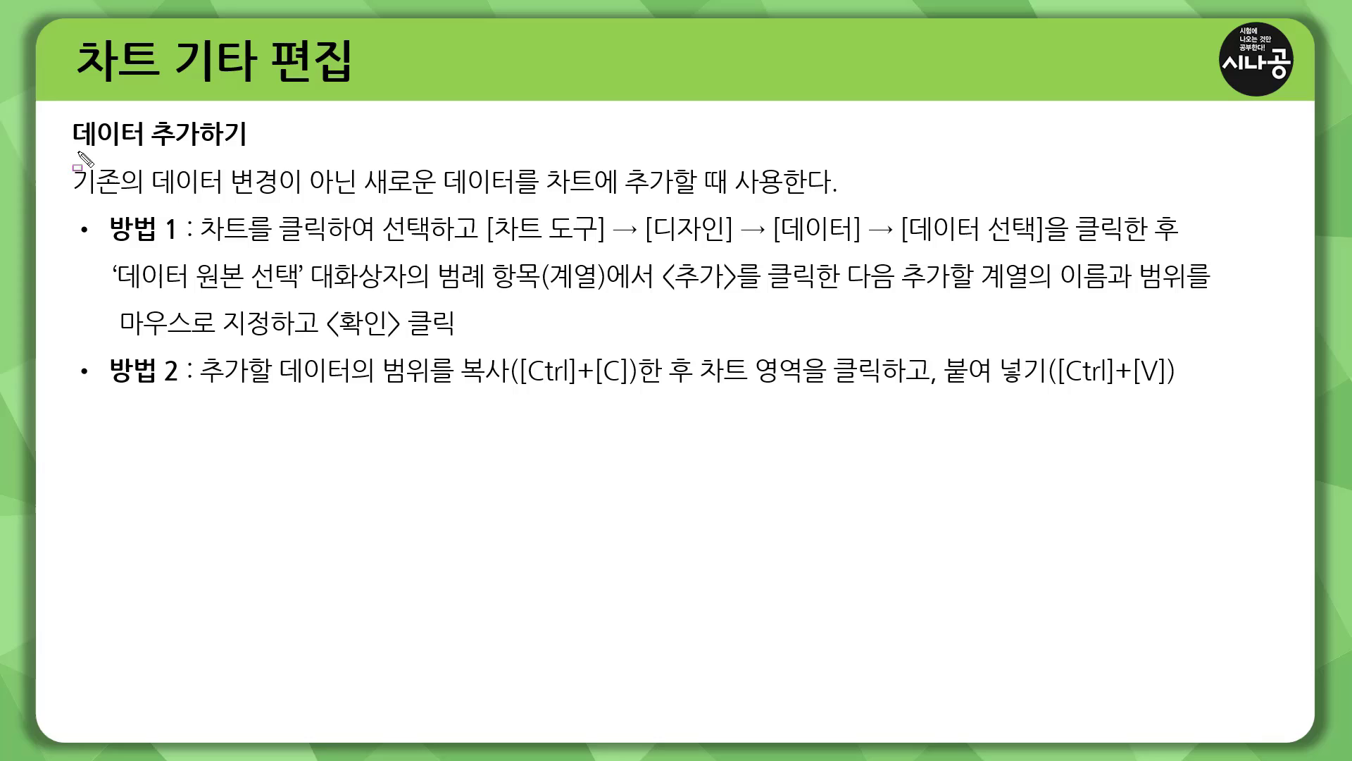
{"action": "left_click_drag", "start_coordinate": [69, 151], "coordinate": [250, 151]}
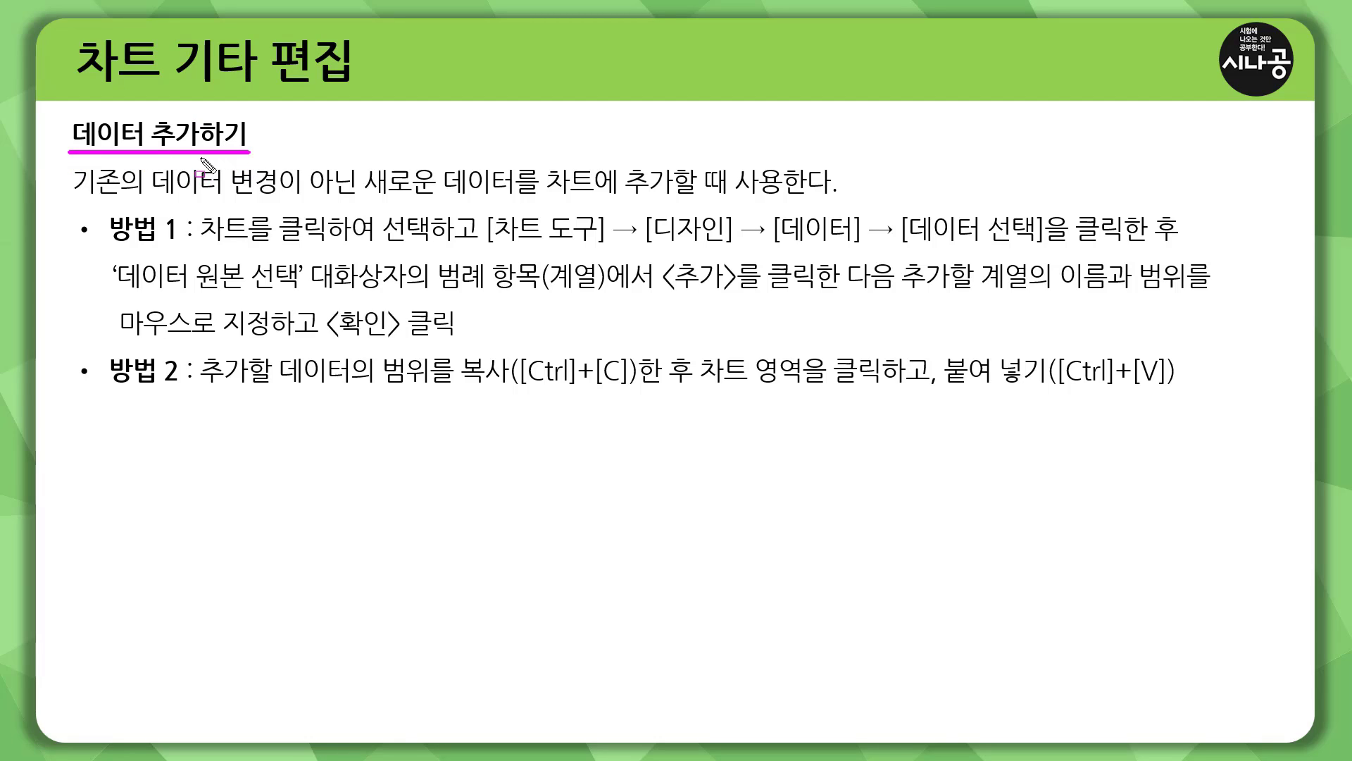
{"action": "mouse_move", "coordinate": [69, 163]}
{"action": "left_mouse_down"}
{"action": "mouse_move", "coordinate": [298, 205]}
{"action": "mouse_move", "coordinate": [785, 200]}
{"action": "left_mouse_up"}
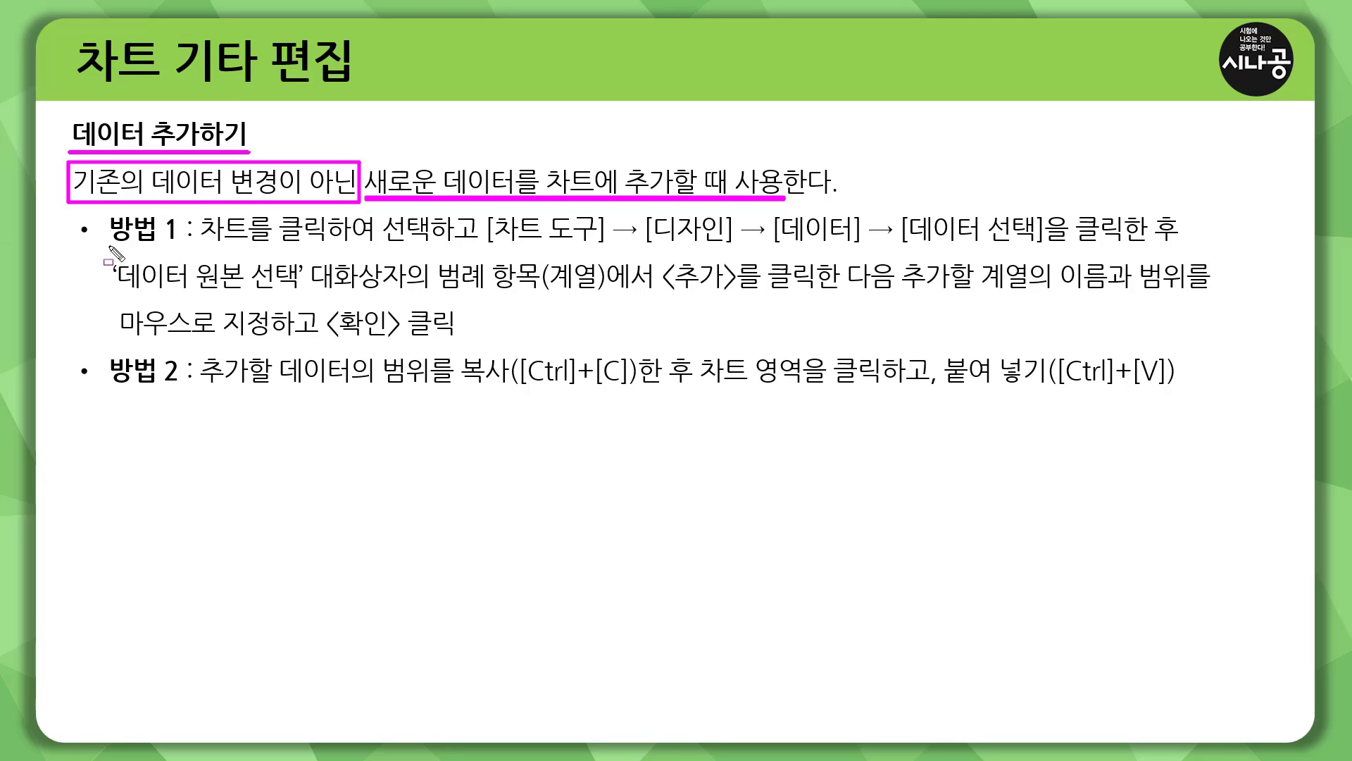
{"action": "left_click_drag", "start_coordinate": [109, 247], "coordinate": [172, 248]}
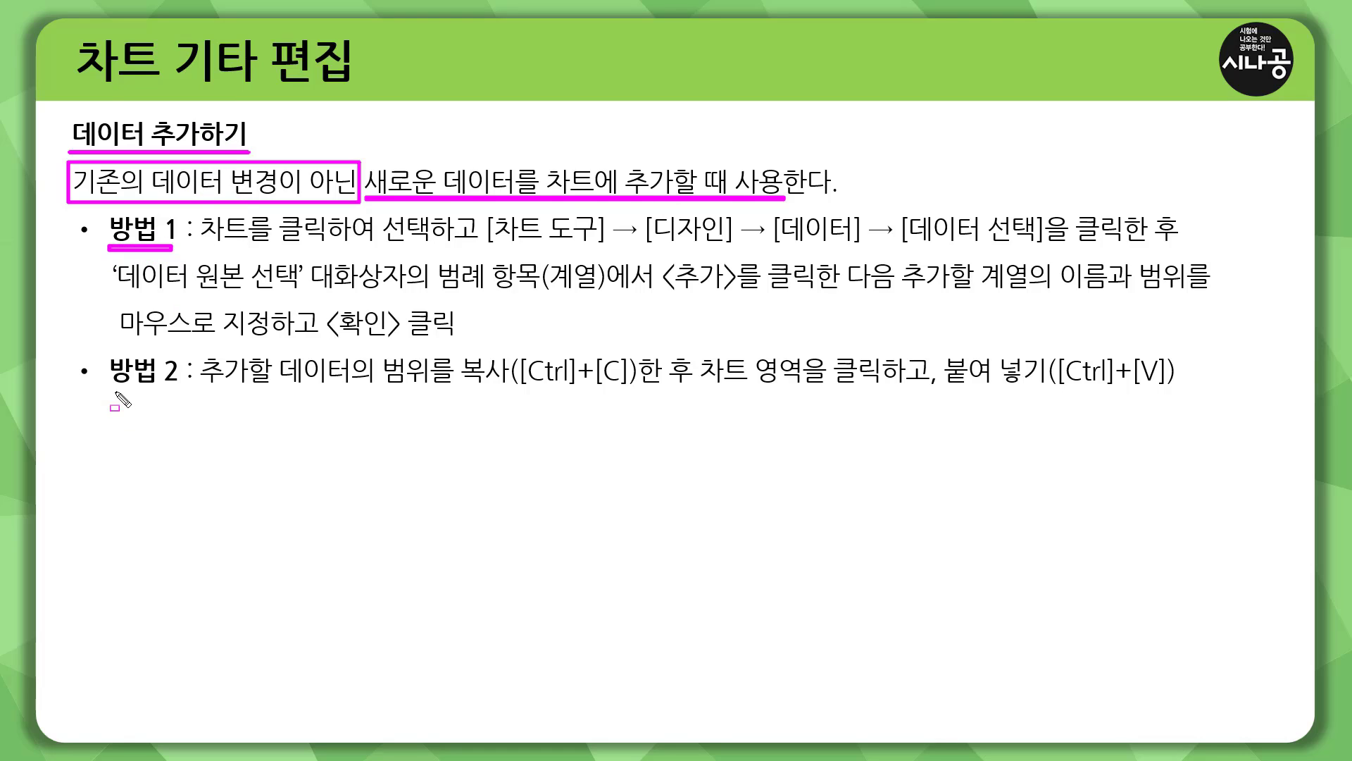
{"action": "mouse_move", "coordinate": [109, 388]}
{"action": "left_mouse_down"}
{"action": "mouse_move", "coordinate": [595, 401]}
{"action": "mouse_move", "coordinate": [638, 352]}
{"action": "left_mouse_up"}
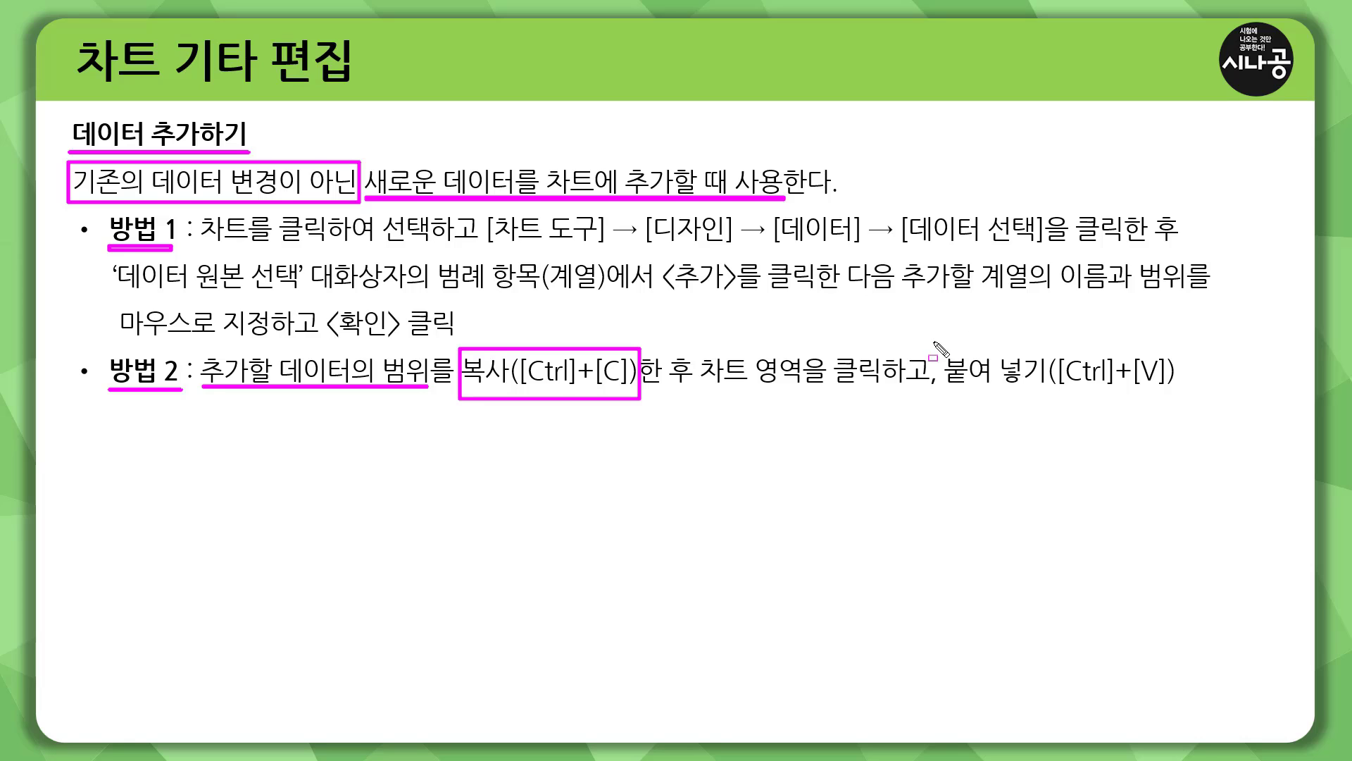
{"action": "left_click_drag", "start_coordinate": [932, 341], "coordinate": [1188, 399]}
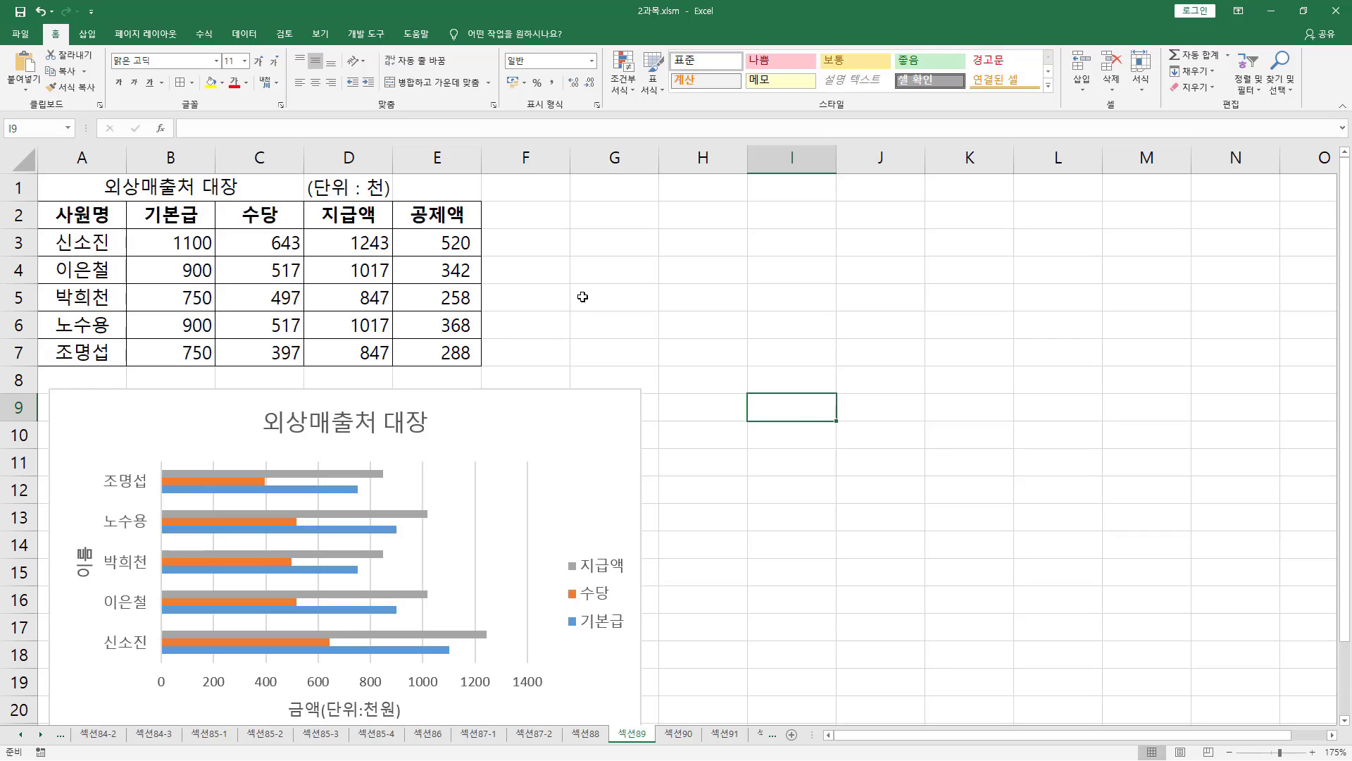
{"action": "left_click", "coordinate": [595, 458]}
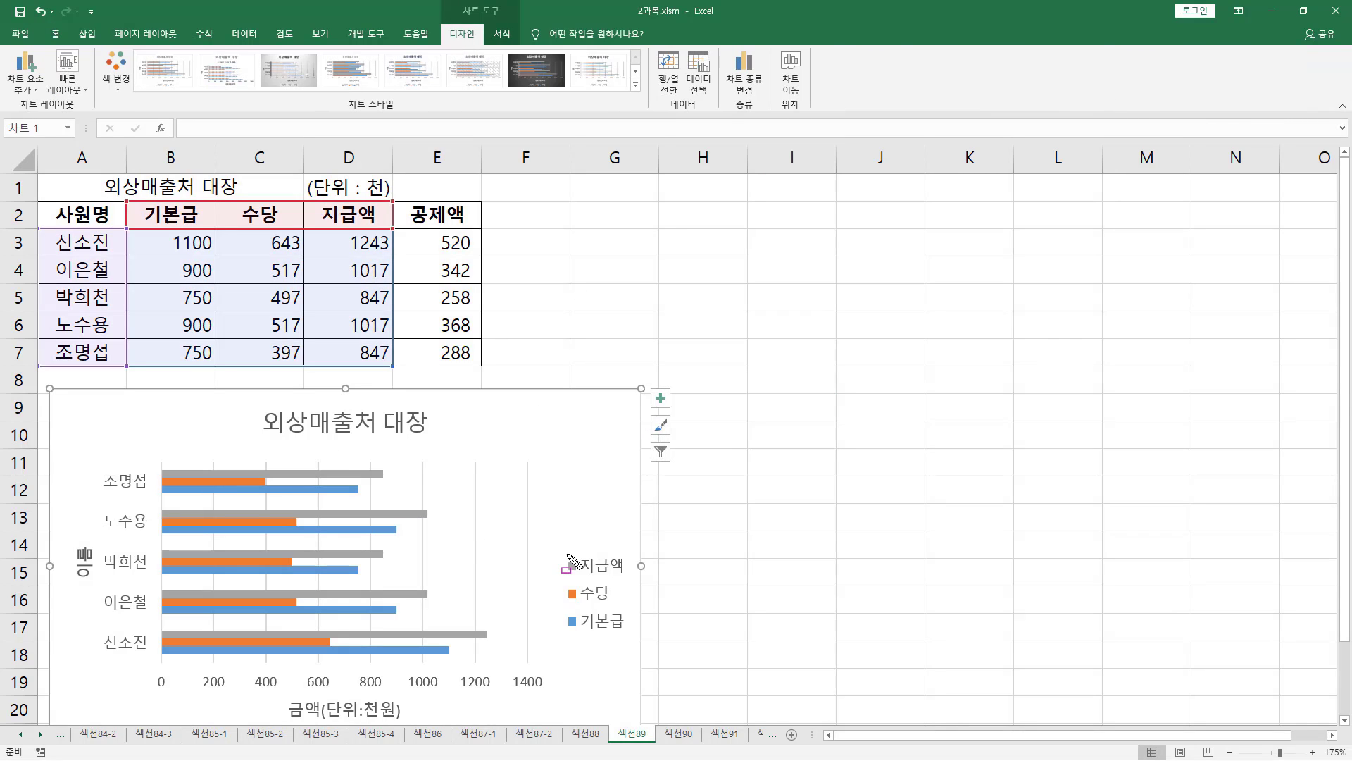
{"action": "left_click_drag", "start_coordinate": [565, 547], "coordinate": [636, 638]}
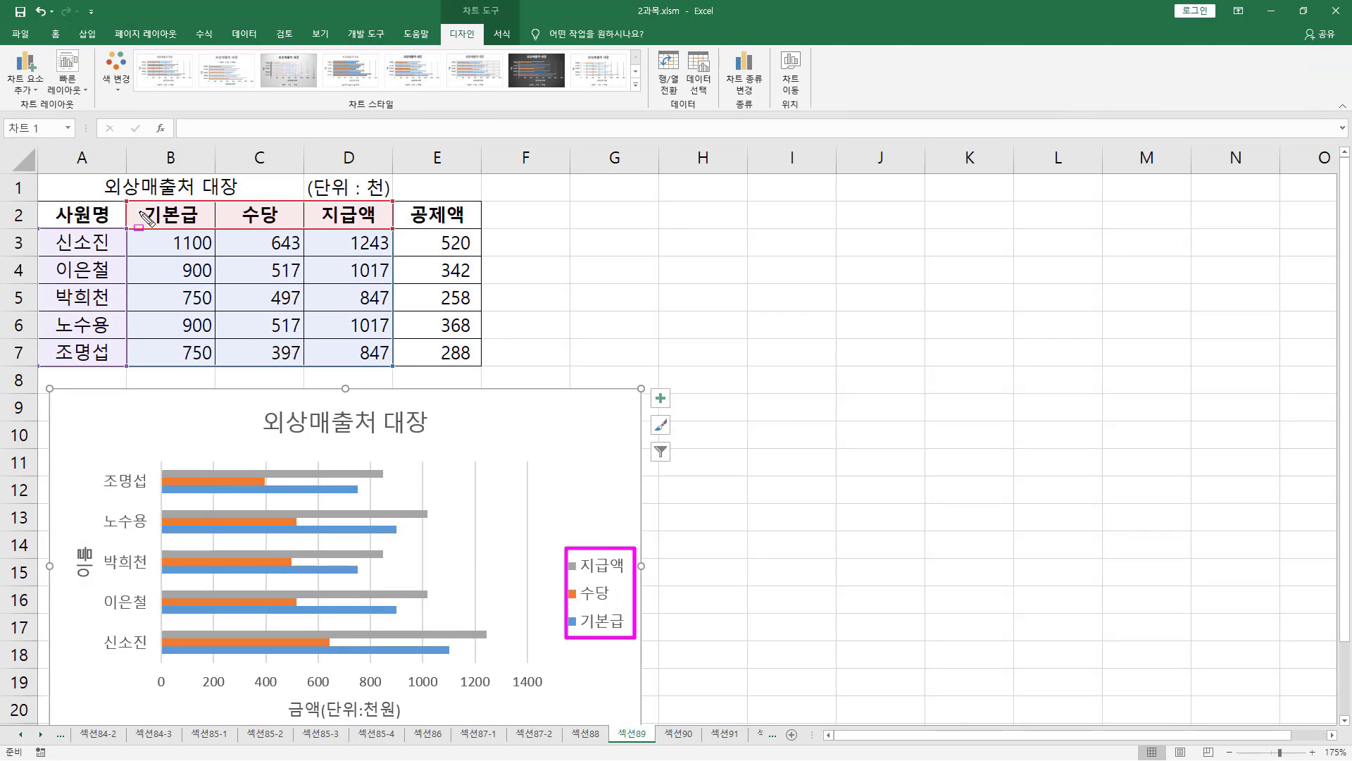
{"action": "left_click_drag", "start_coordinate": [121, 204], "coordinate": [387, 363]}
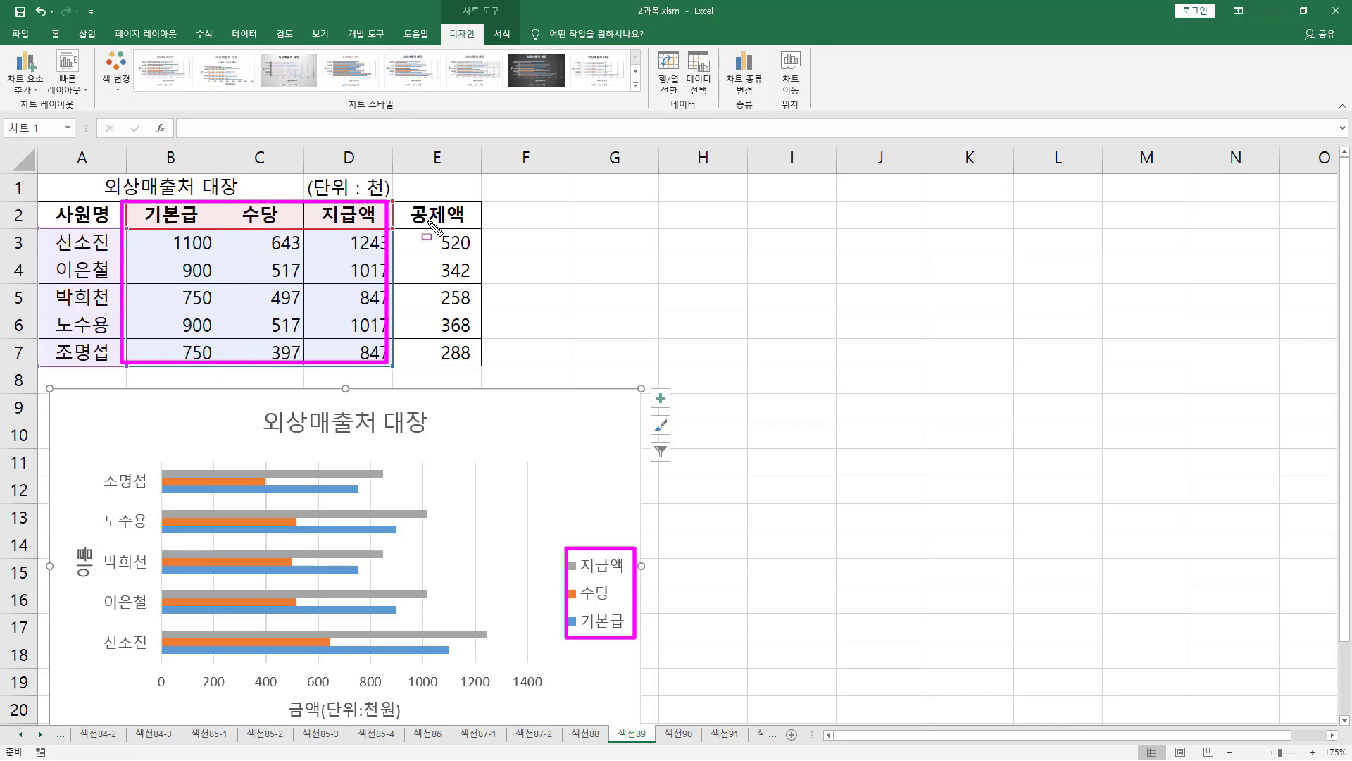
{"action": "mouse_move", "coordinate": [415, 200]}
{"action": "left_mouse_down"}
{"action": "mouse_move", "coordinate": [450, 252]}
{"action": "mouse_move", "coordinate": [480, 377]}
{"action": "left_mouse_up"}
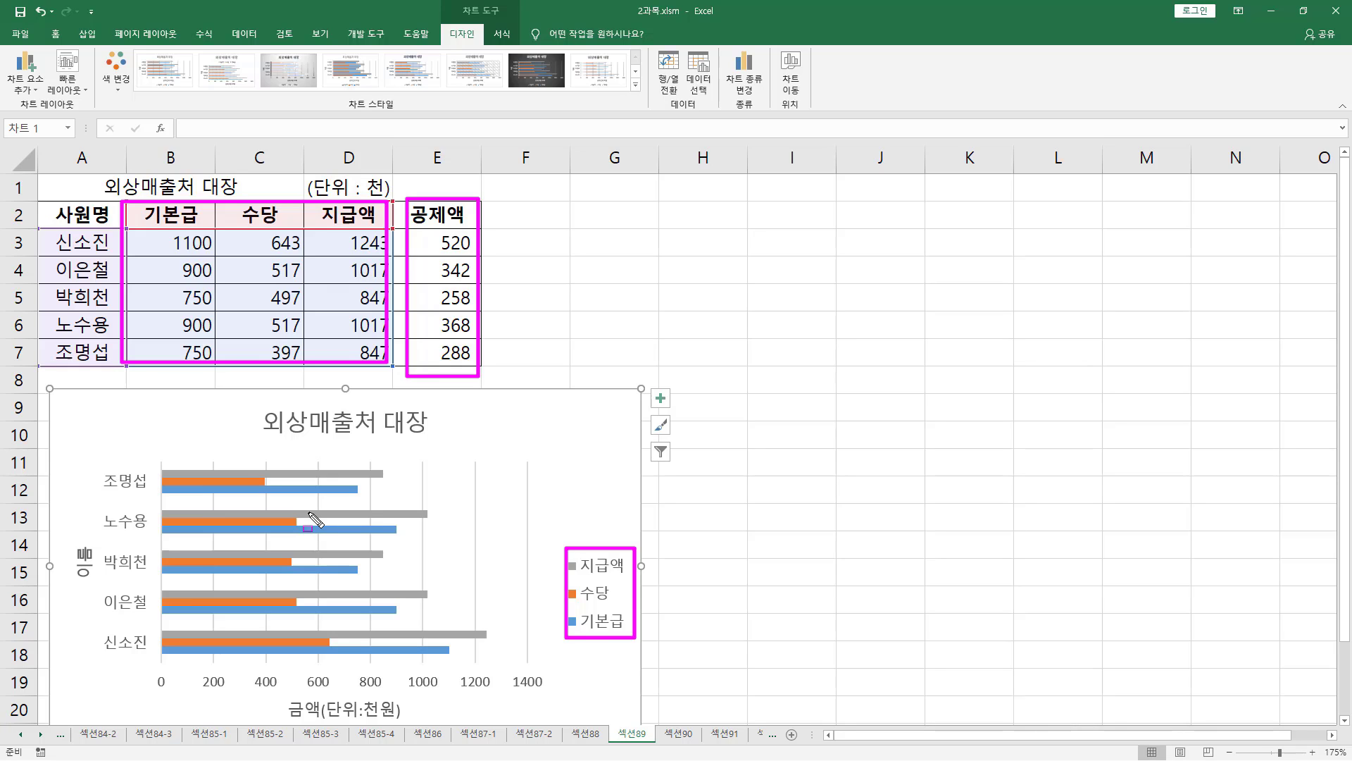
{"action": "key", "text": "Escape"}
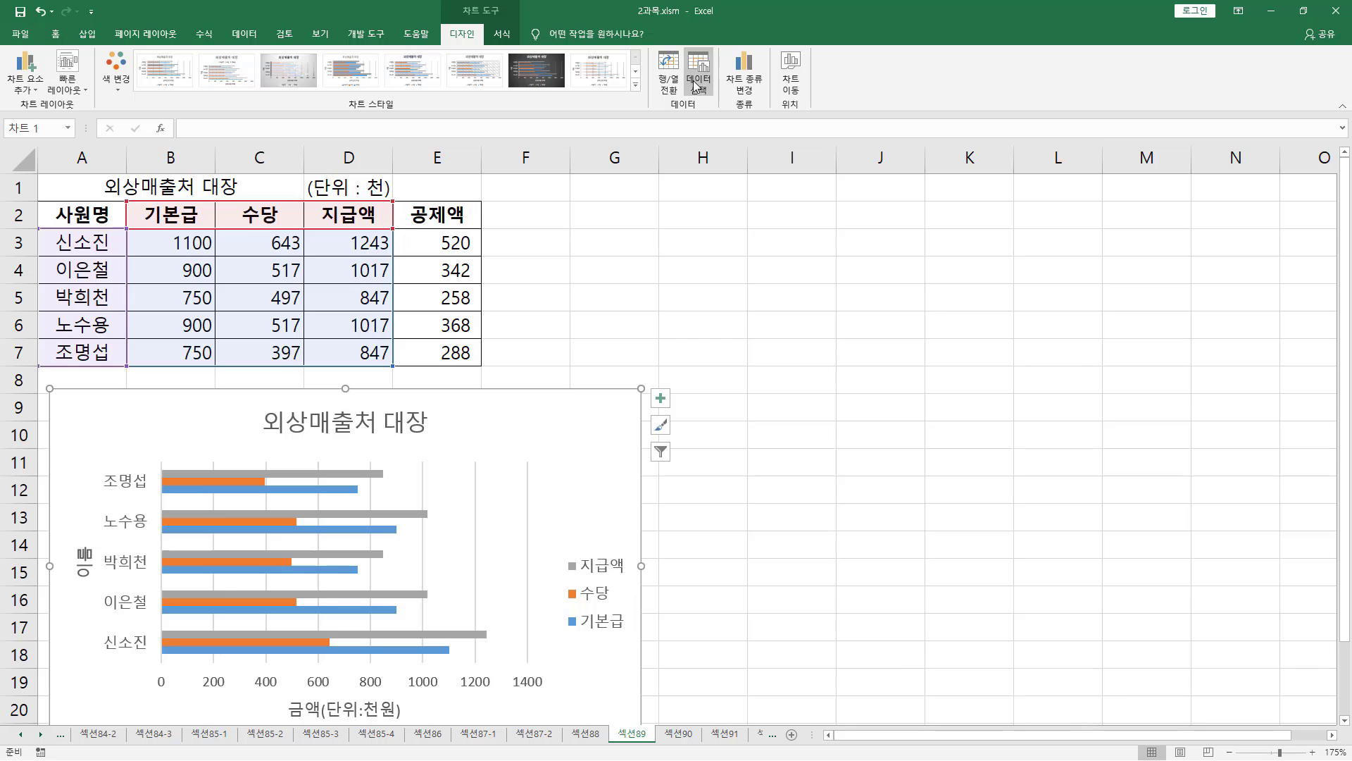
{"action": "key", "text": "ctrl+2"}
{"action": "mouse_move", "coordinate": [455, 2]}
{"action": "left_mouse_down"}
{"action": "mouse_move", "coordinate": [507, 18]}
{"action": "mouse_move", "coordinate": [483, 47]}
{"action": "left_mouse_up"}
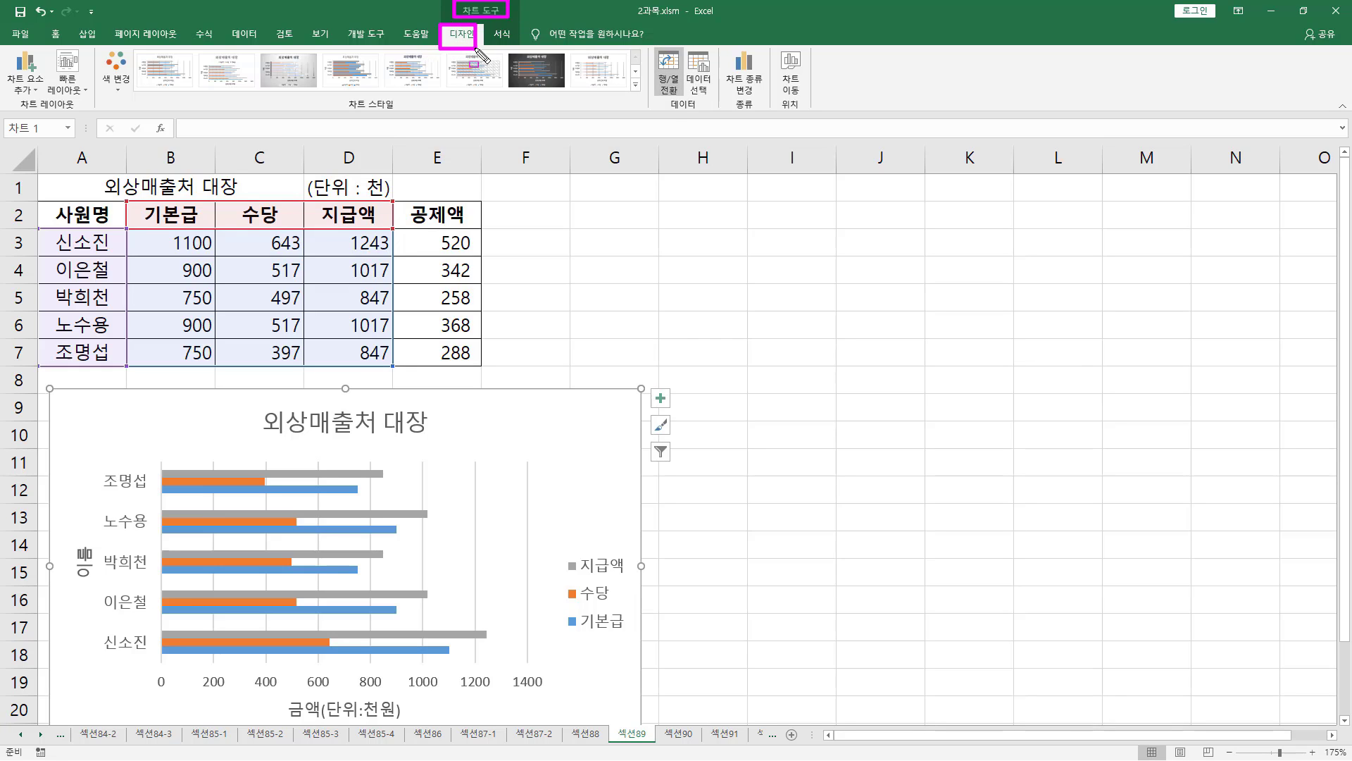
{"action": "left_click_drag", "start_coordinate": [659, 97], "coordinate": [710, 116]}
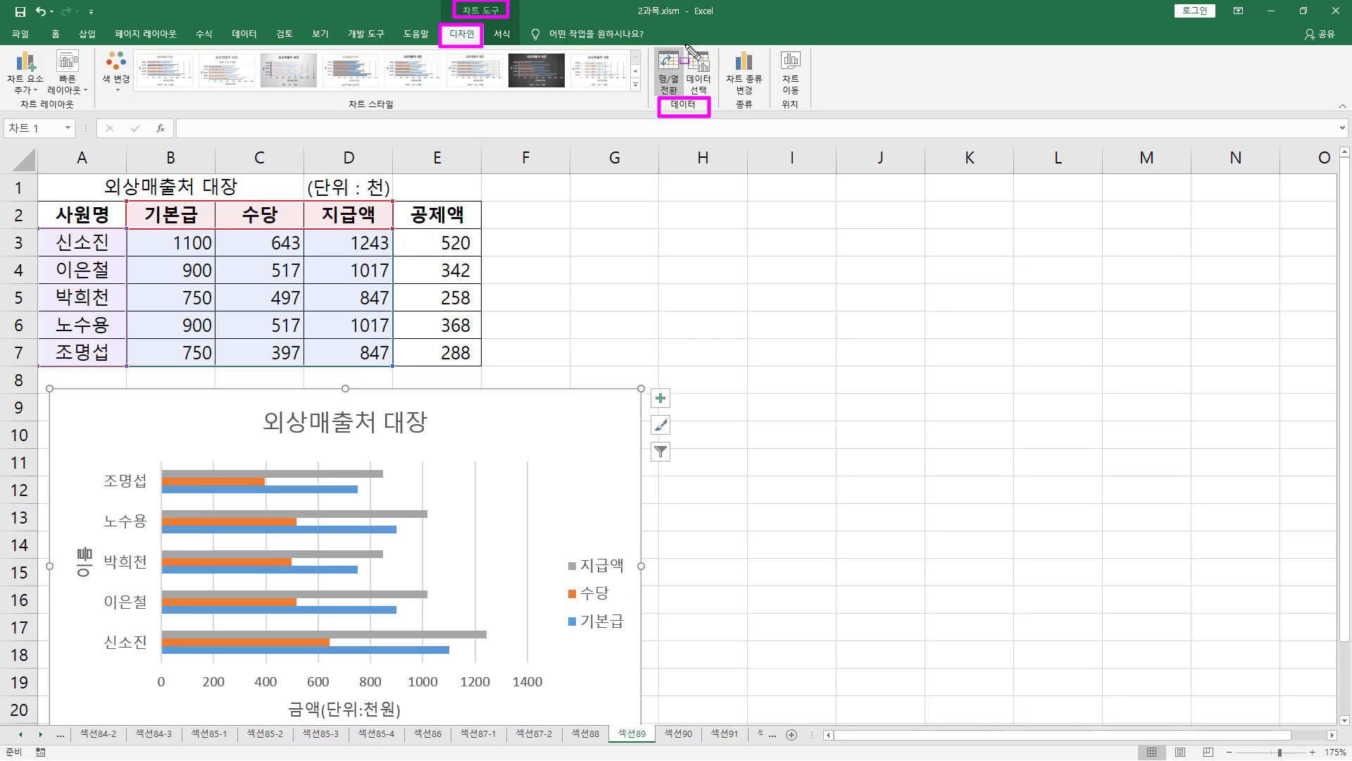
{"action": "left_click_drag", "start_coordinate": [685, 44], "coordinate": [720, 97]}
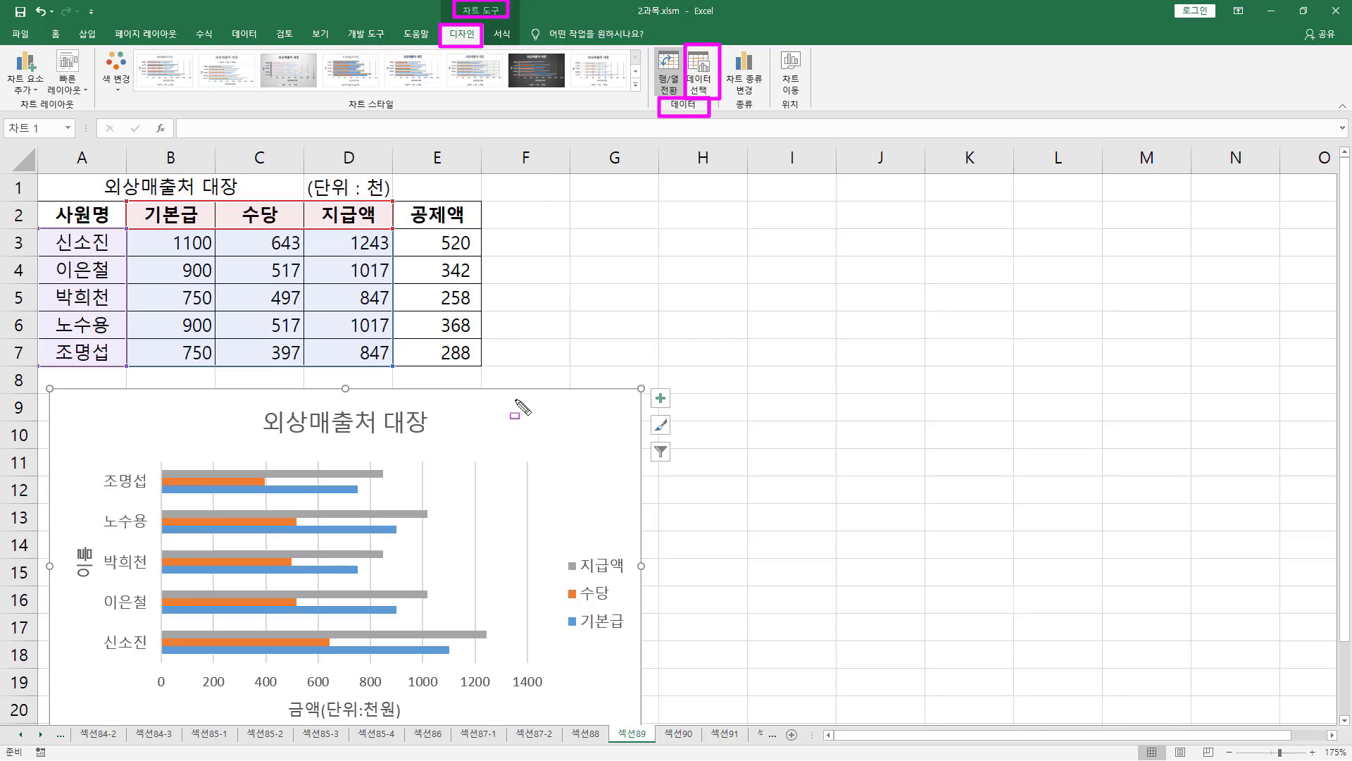
{"action": "key", "text": "Escape"}
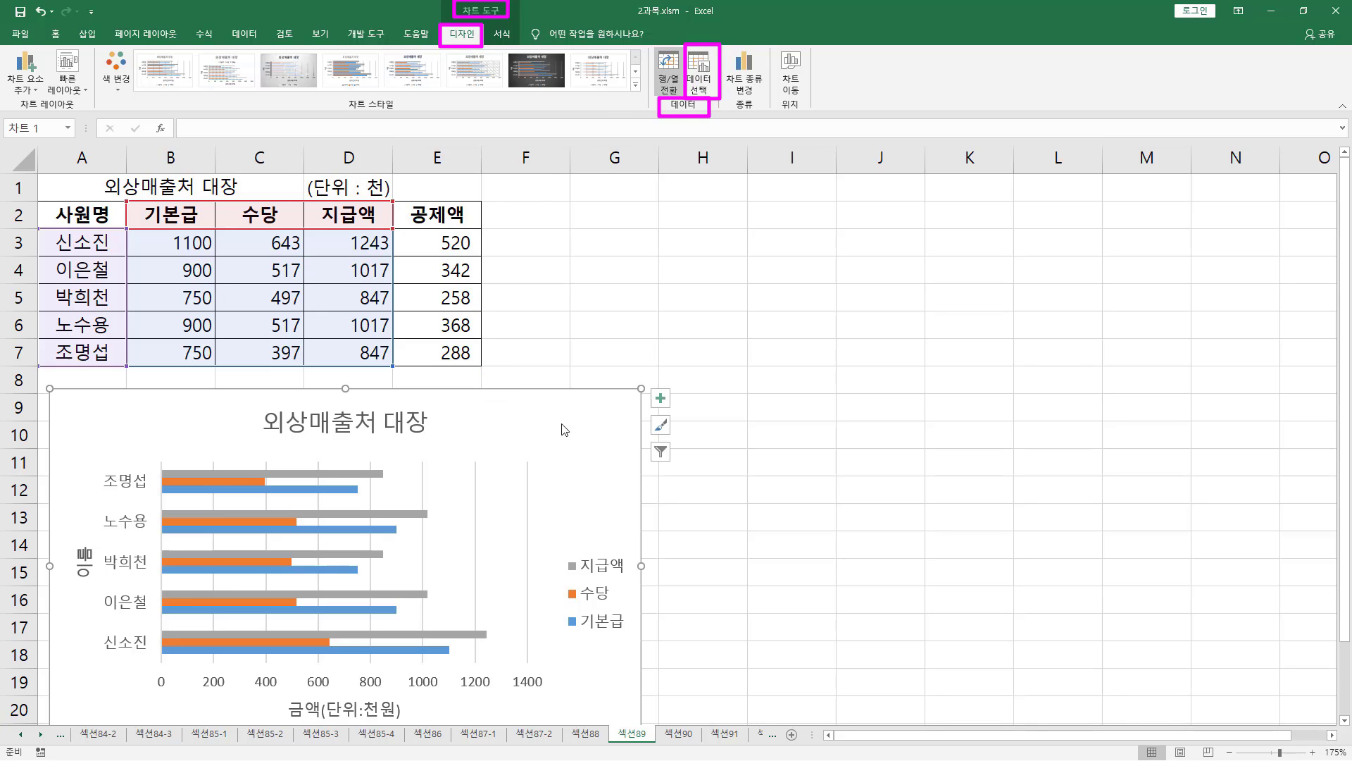
- Add a 공제액 series to the 외상매출처 대장 chart's source data, with its name from E2 and its values from E3:E7
{"action": "right_click", "coordinate": [586, 398]}
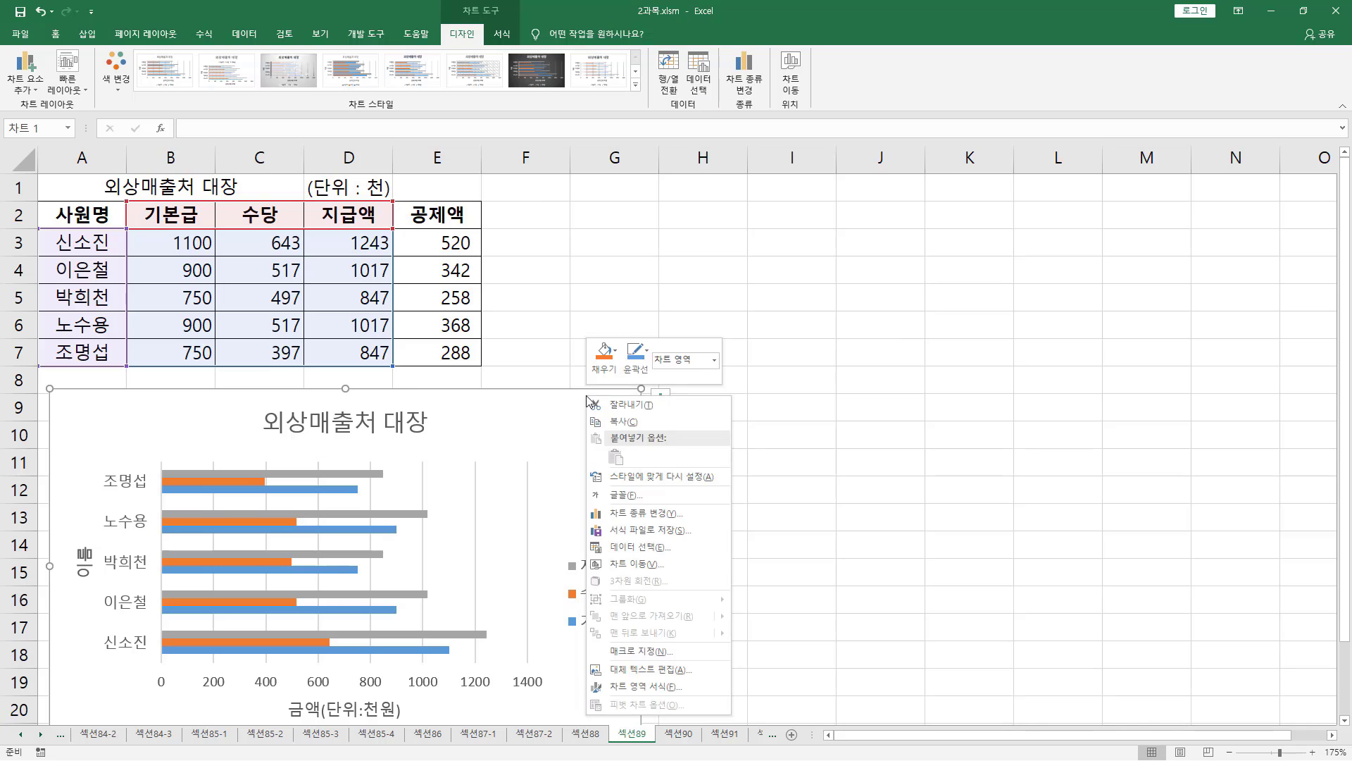
{"action": "left_click", "coordinate": [639, 548]}
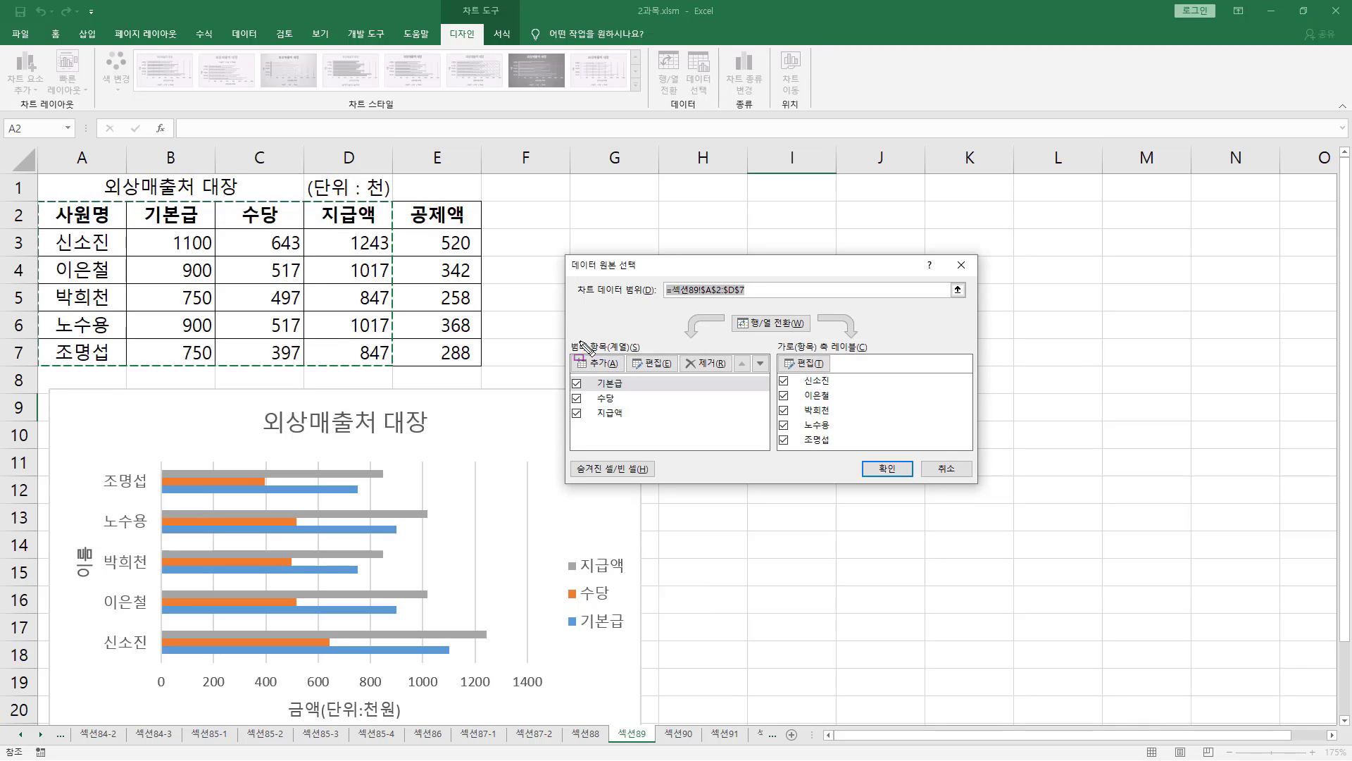
{"action": "left_click", "coordinate": [609, 365]}
{"action": "left_click", "coordinate": [609, 363]}
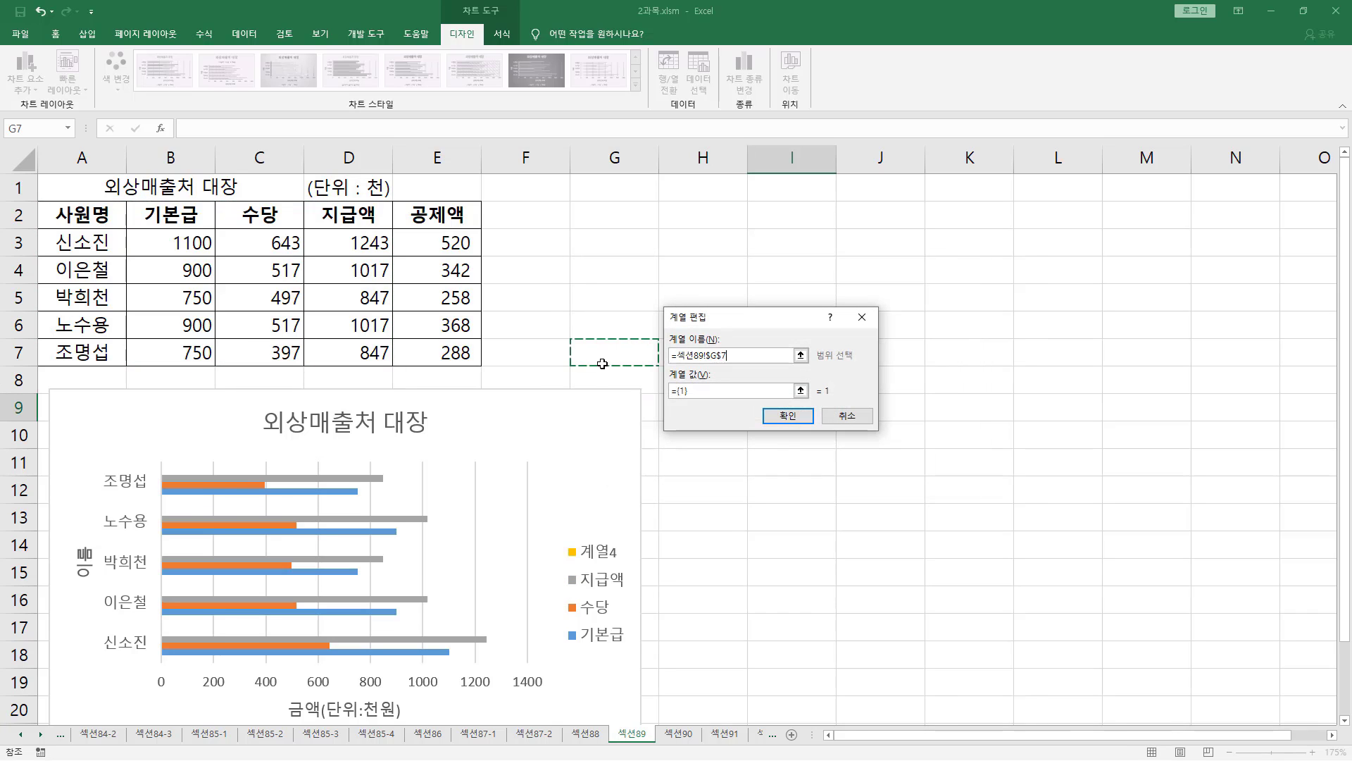
{"action": "left_click_drag", "start_coordinate": [736, 355], "coordinate": [670, 355]}
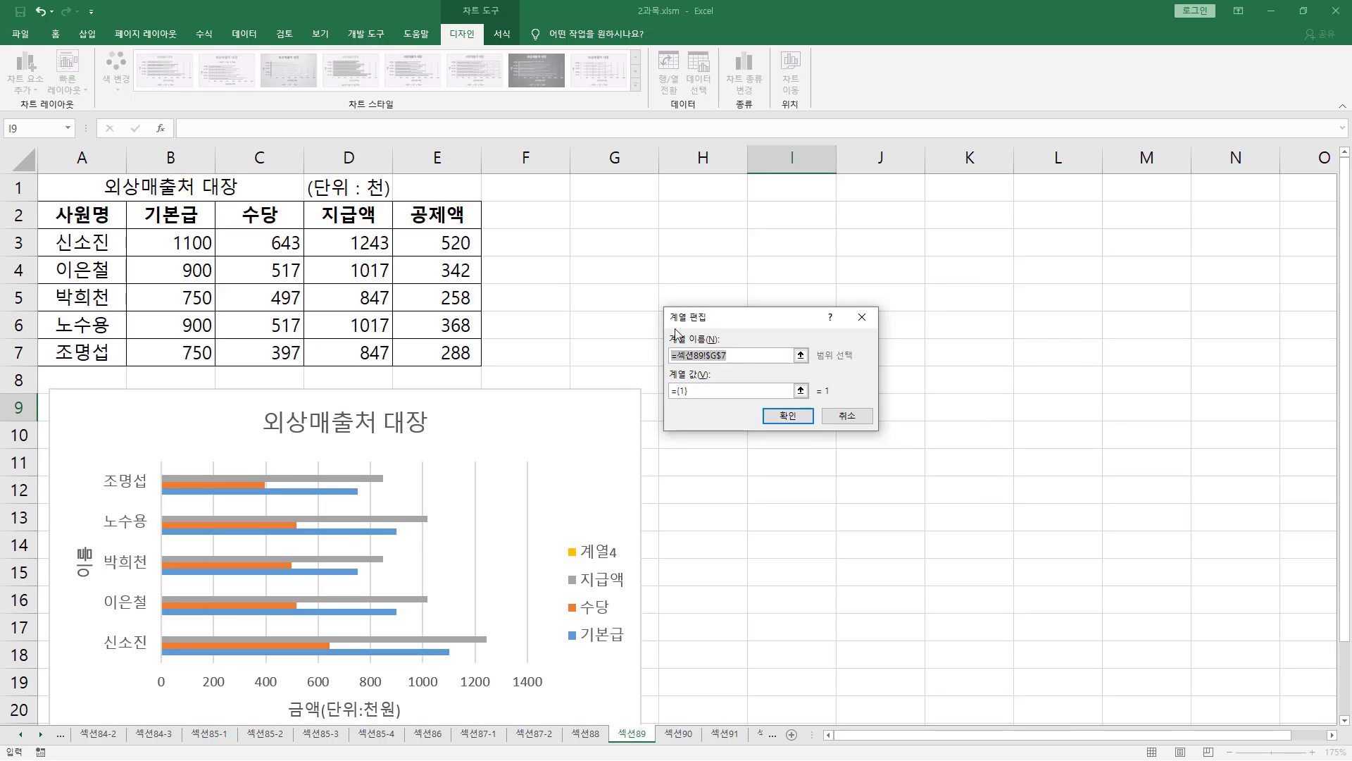
{"action": "left_click", "coordinate": [421, 209]}
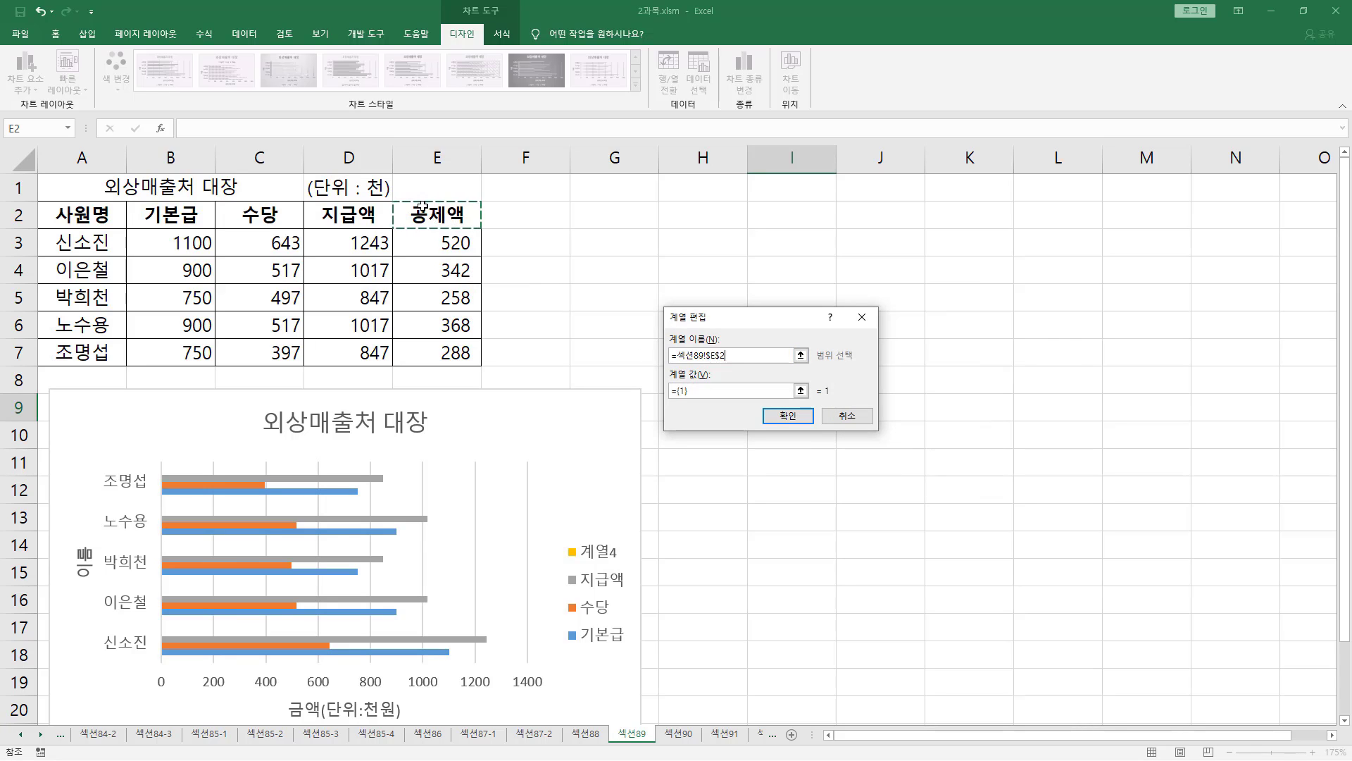
{"action": "left_click", "coordinate": [693, 392]}
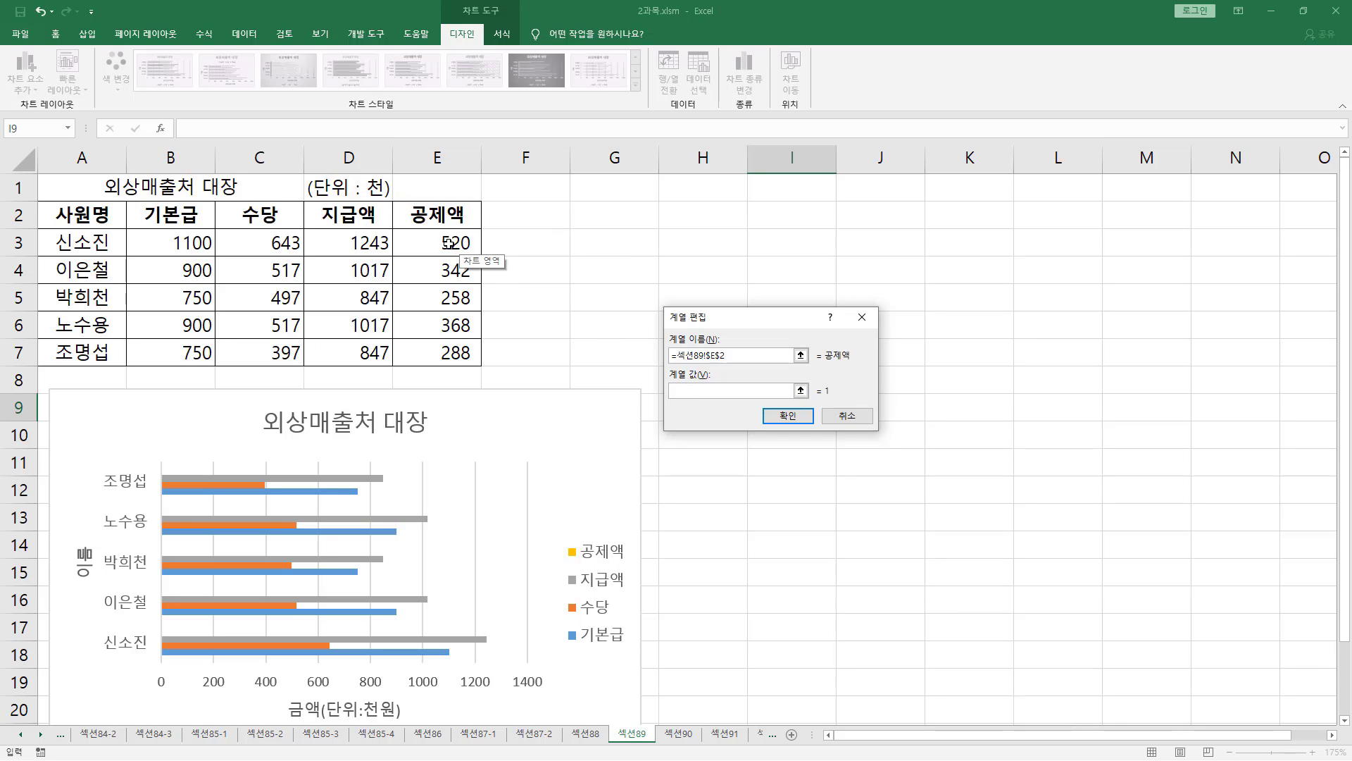
{"action": "left_click_drag", "start_coordinate": [448, 242], "coordinate": [469, 361]}
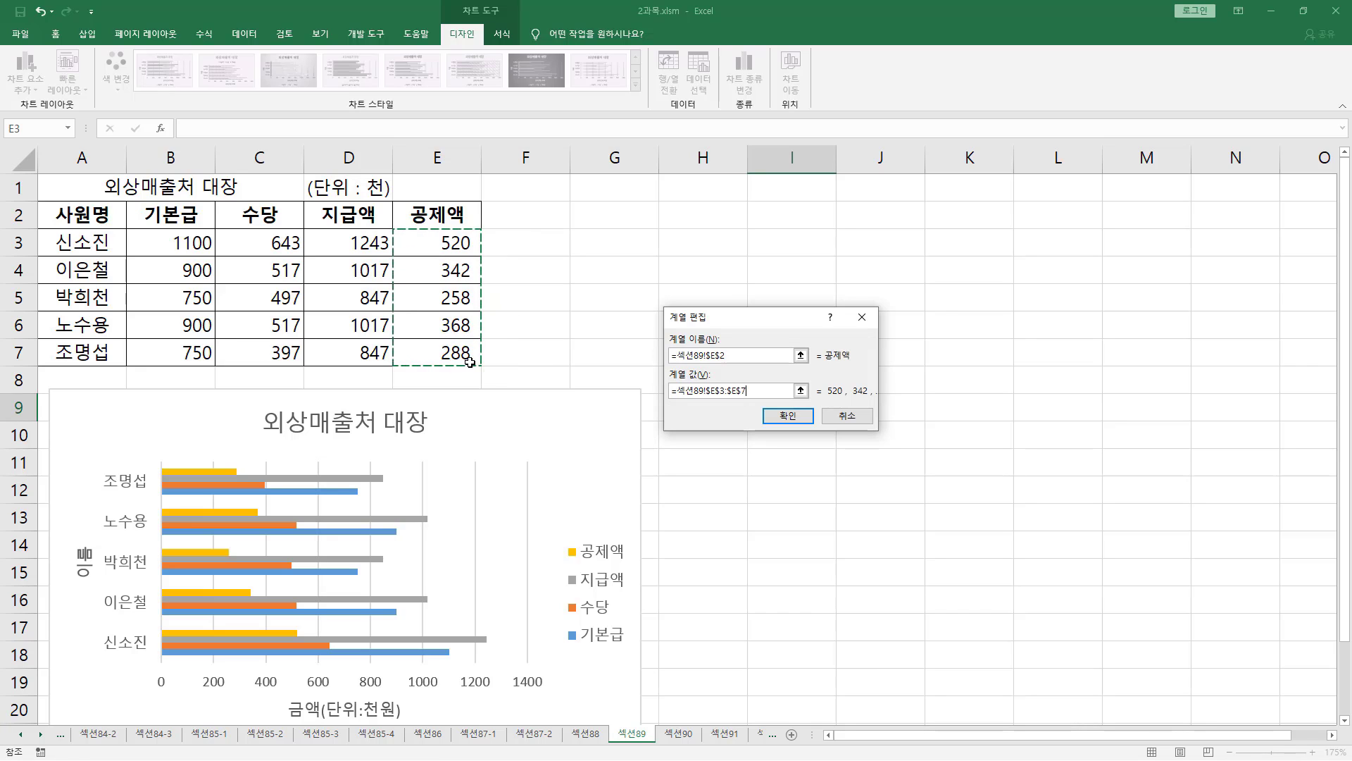
{"action": "left_click", "coordinate": [783, 418]}
{"action": "left_click", "coordinate": [887, 468]}
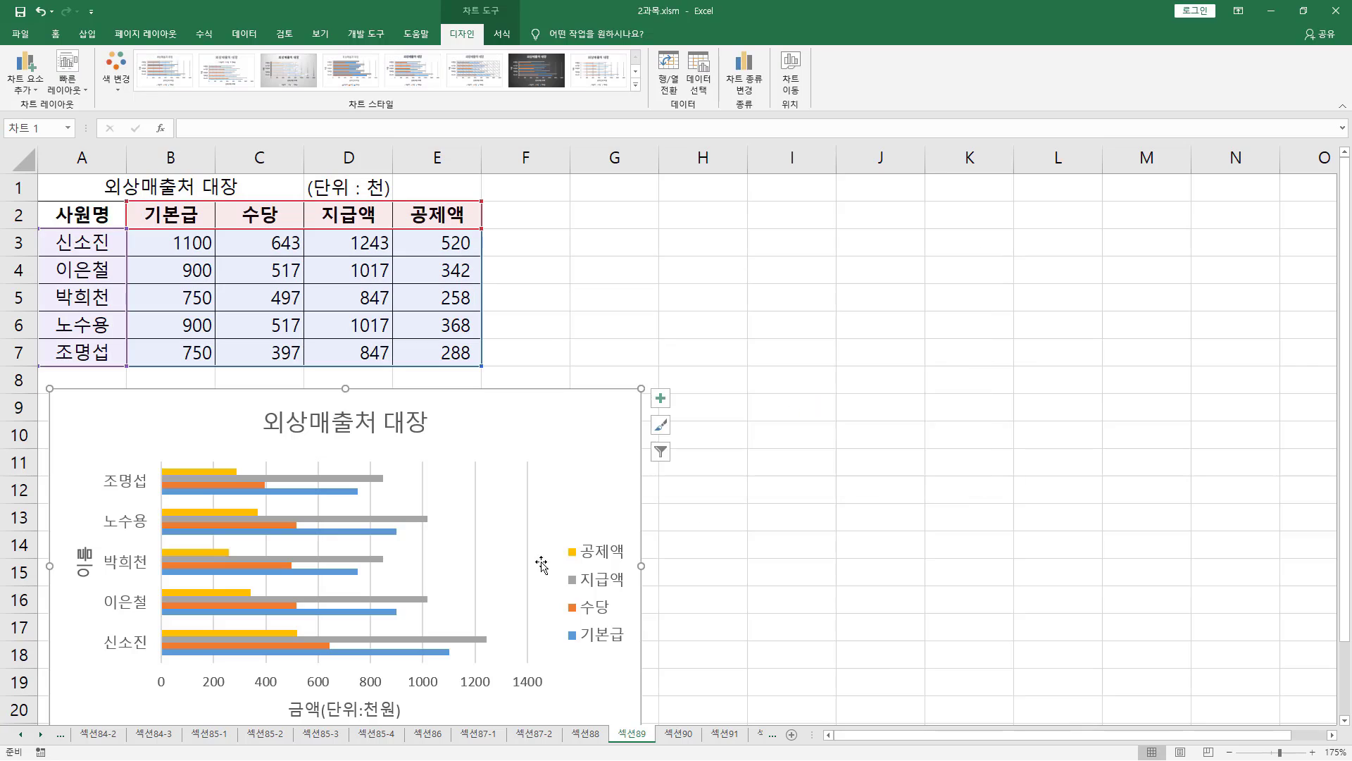
{"action": "left_click_drag", "start_coordinate": [556, 532], "coordinate": [634, 567]}
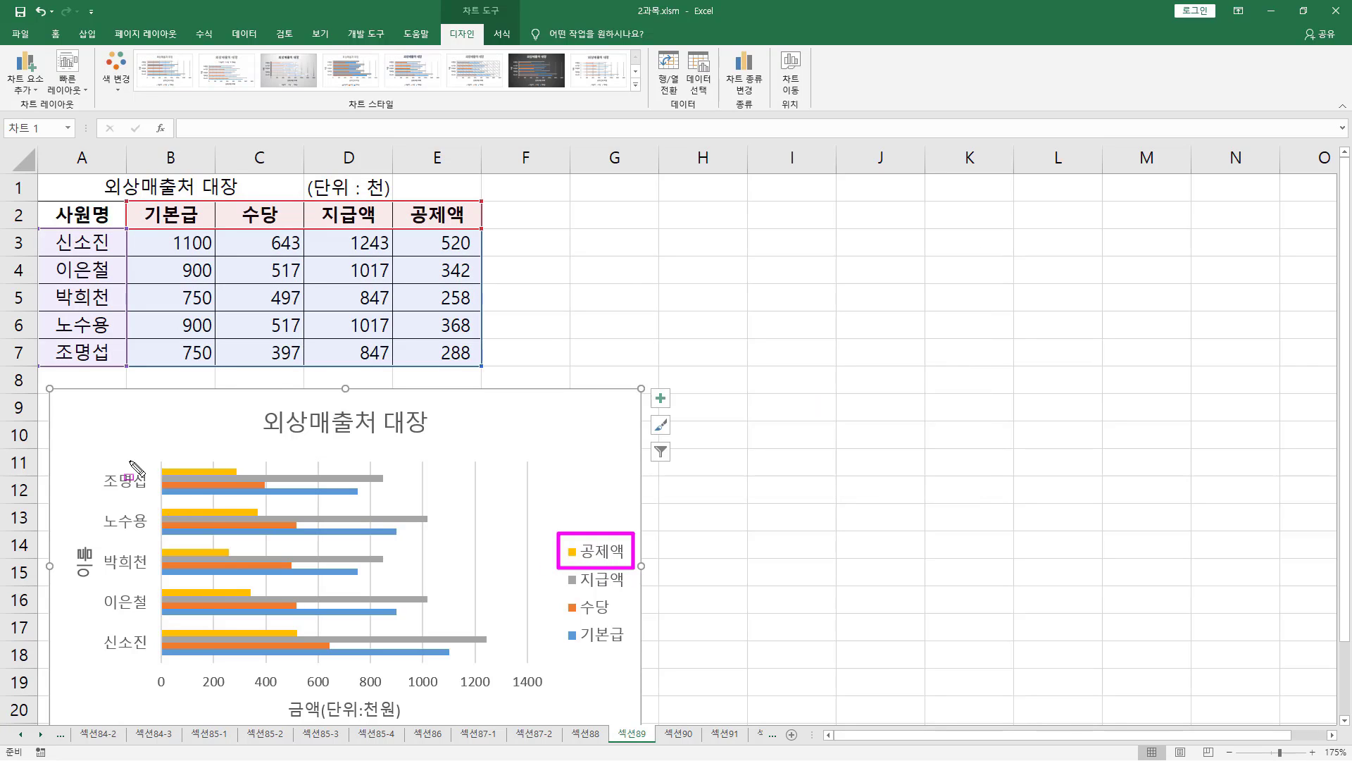
{"action": "mouse_move", "coordinate": [150, 452]}
{"action": "left_mouse_down"}
{"action": "mouse_move", "coordinate": [414, 625]}
{"action": "mouse_move", "coordinate": [504, 664]}
{"action": "left_mouse_up"}
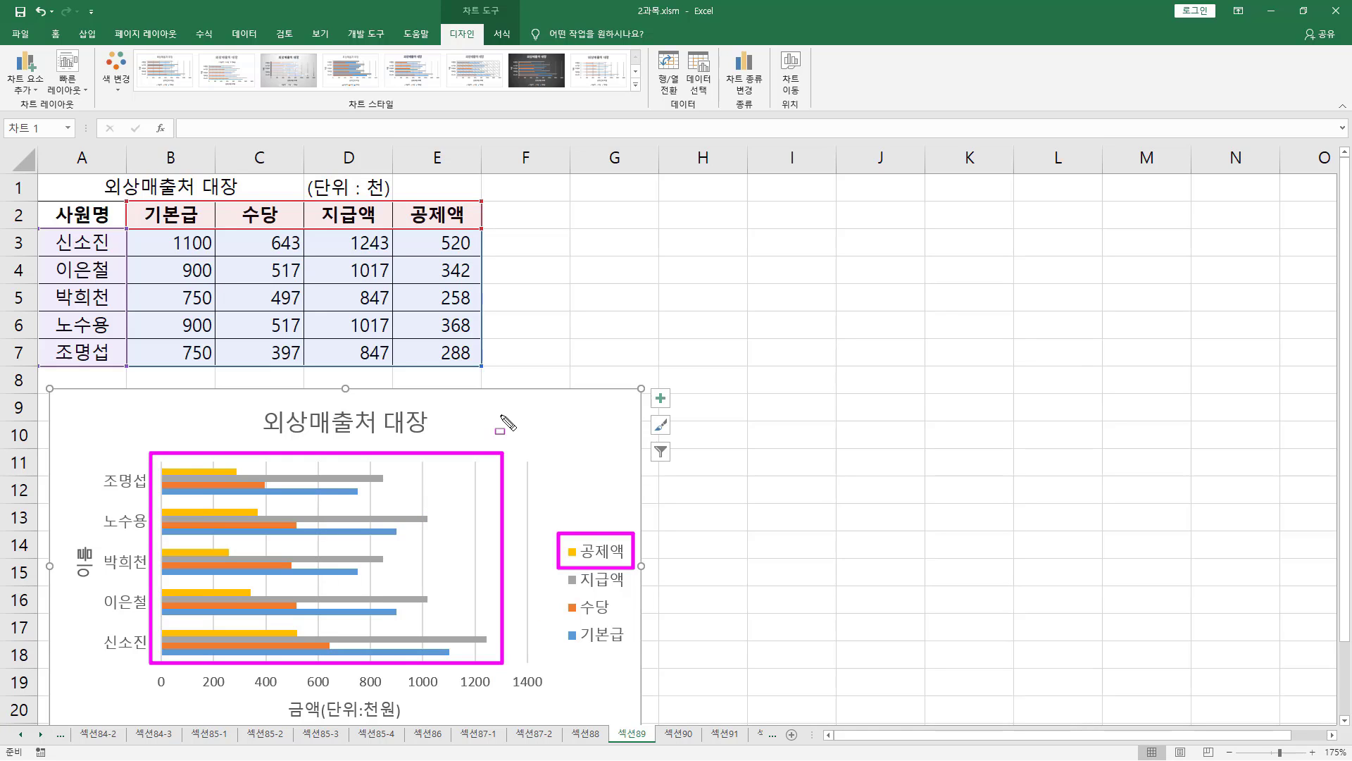
{"action": "left_click_drag", "start_coordinate": [682, 40], "coordinate": [723, 98]}
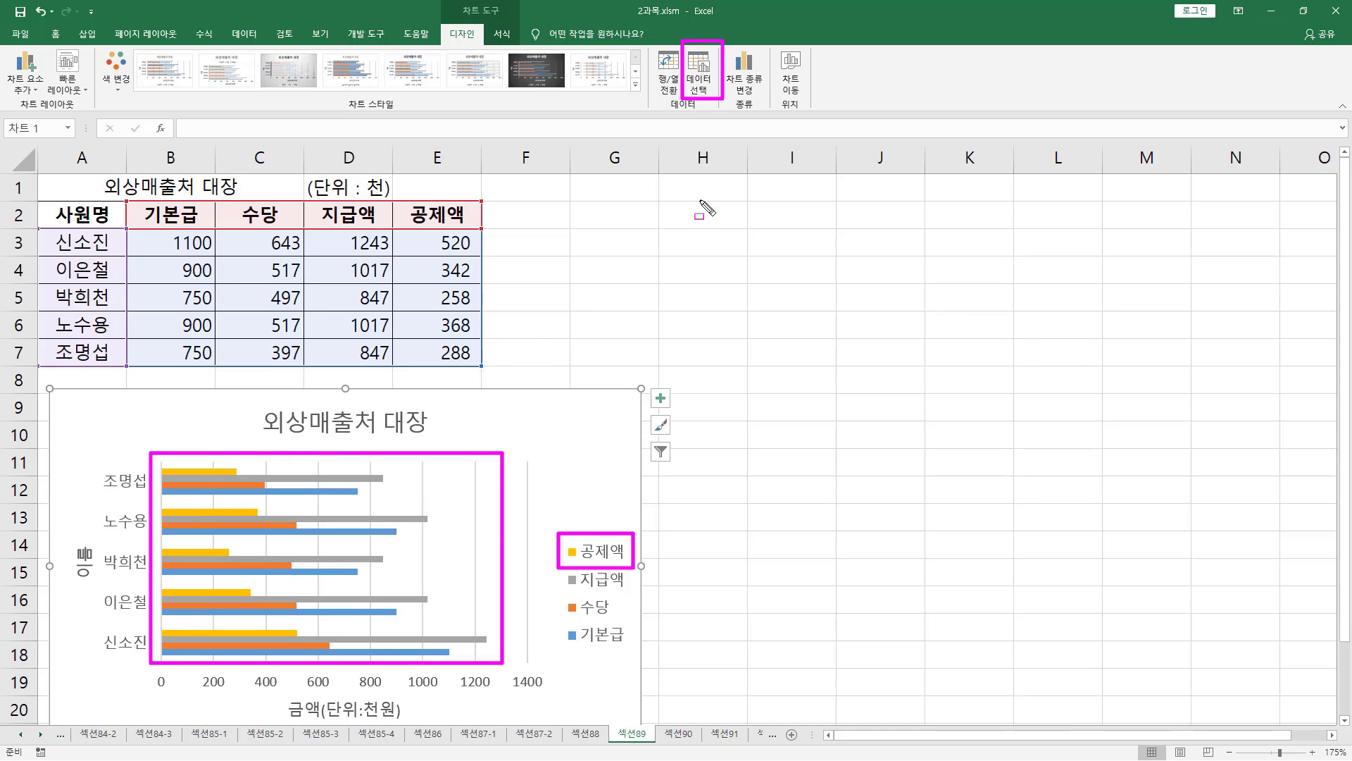
{"action": "key", "text": "Escape"}
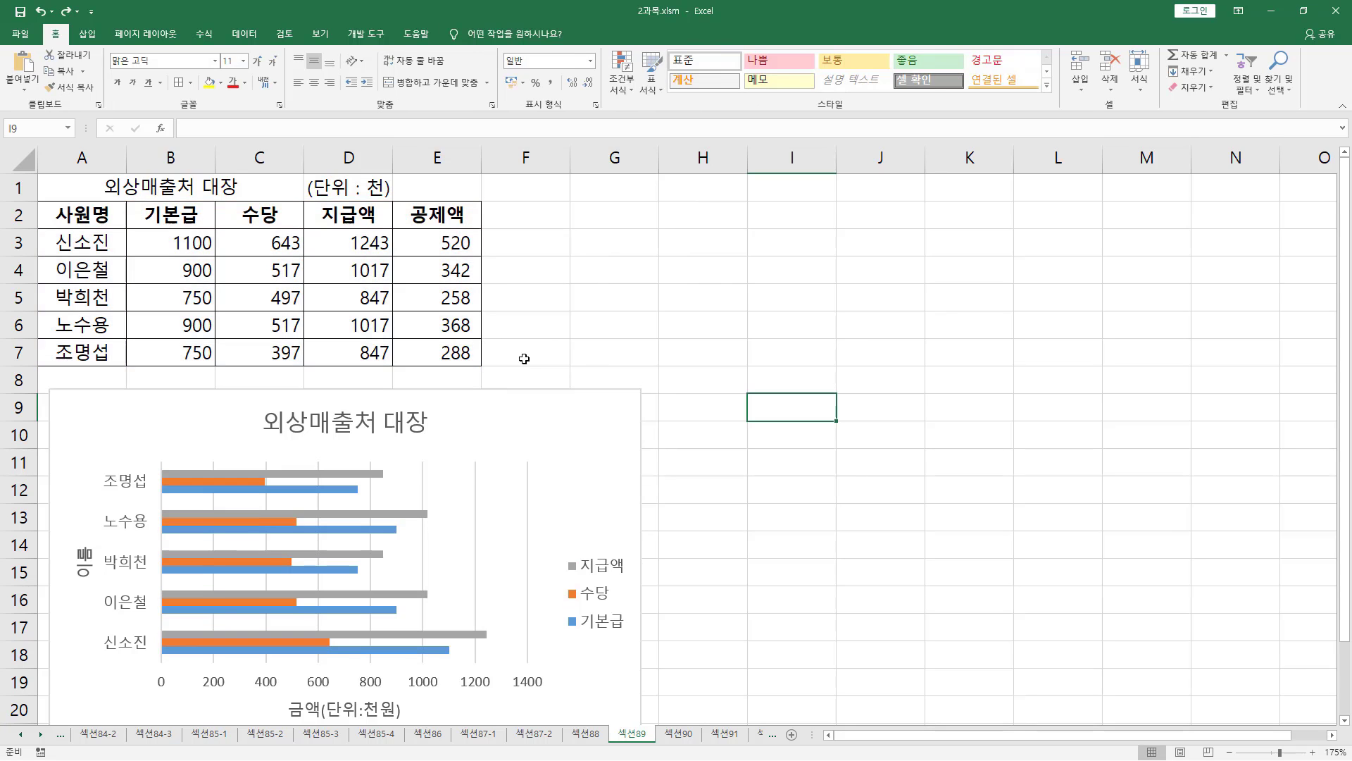
- Copy the 공제액 column E2:E7 and paste it into the 외상매출처 대장 chart as a new series
{"action": "left_click", "coordinate": [592, 310]}
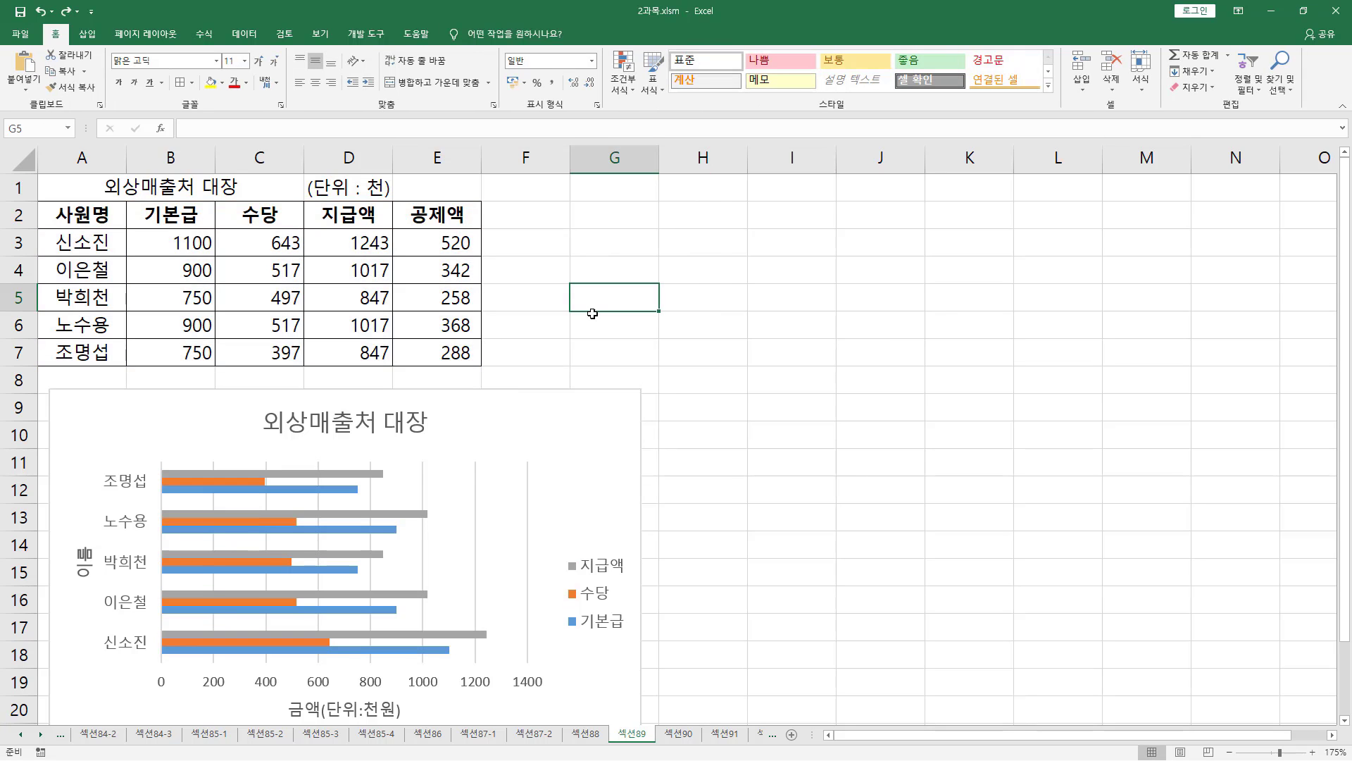
{"action": "left_click", "coordinate": [462, 215]}
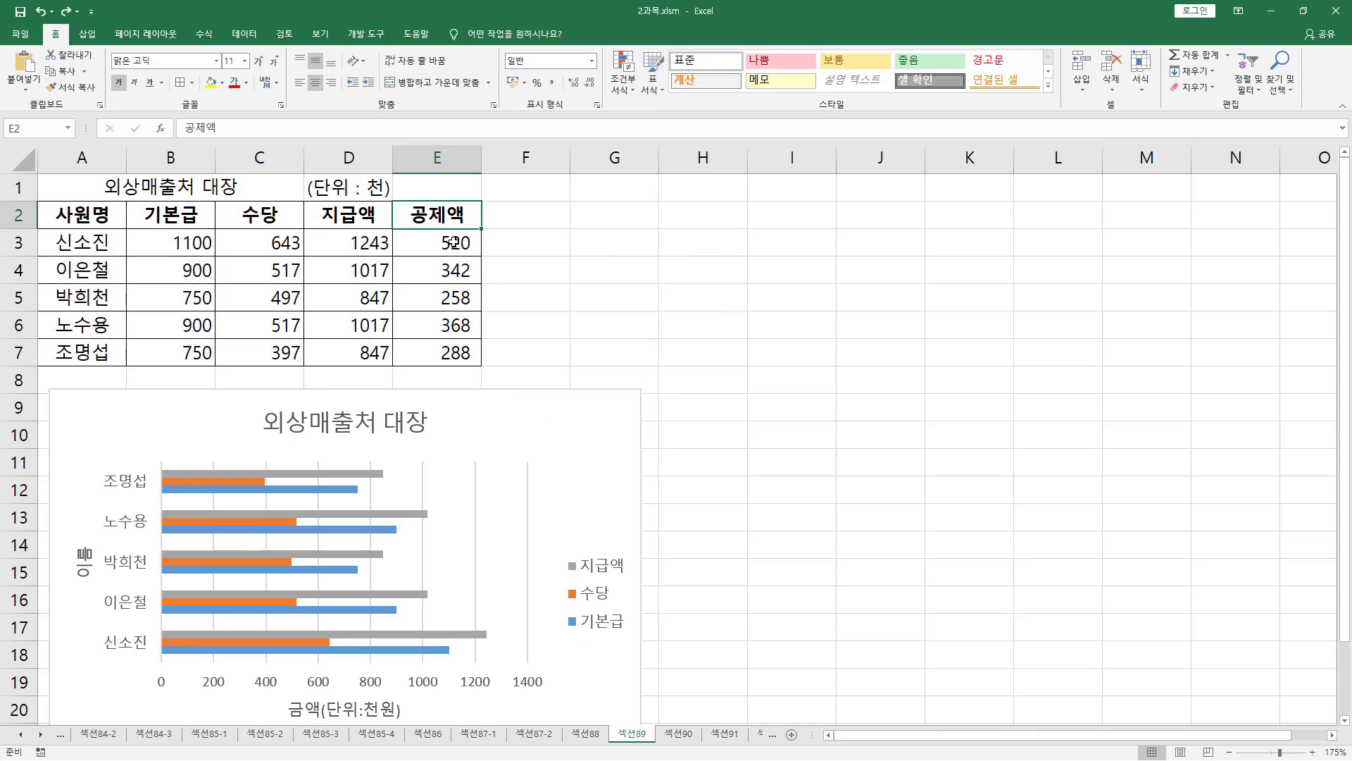
{"action": "left_click_drag", "start_coordinate": [454, 242], "coordinate": [459, 352]}
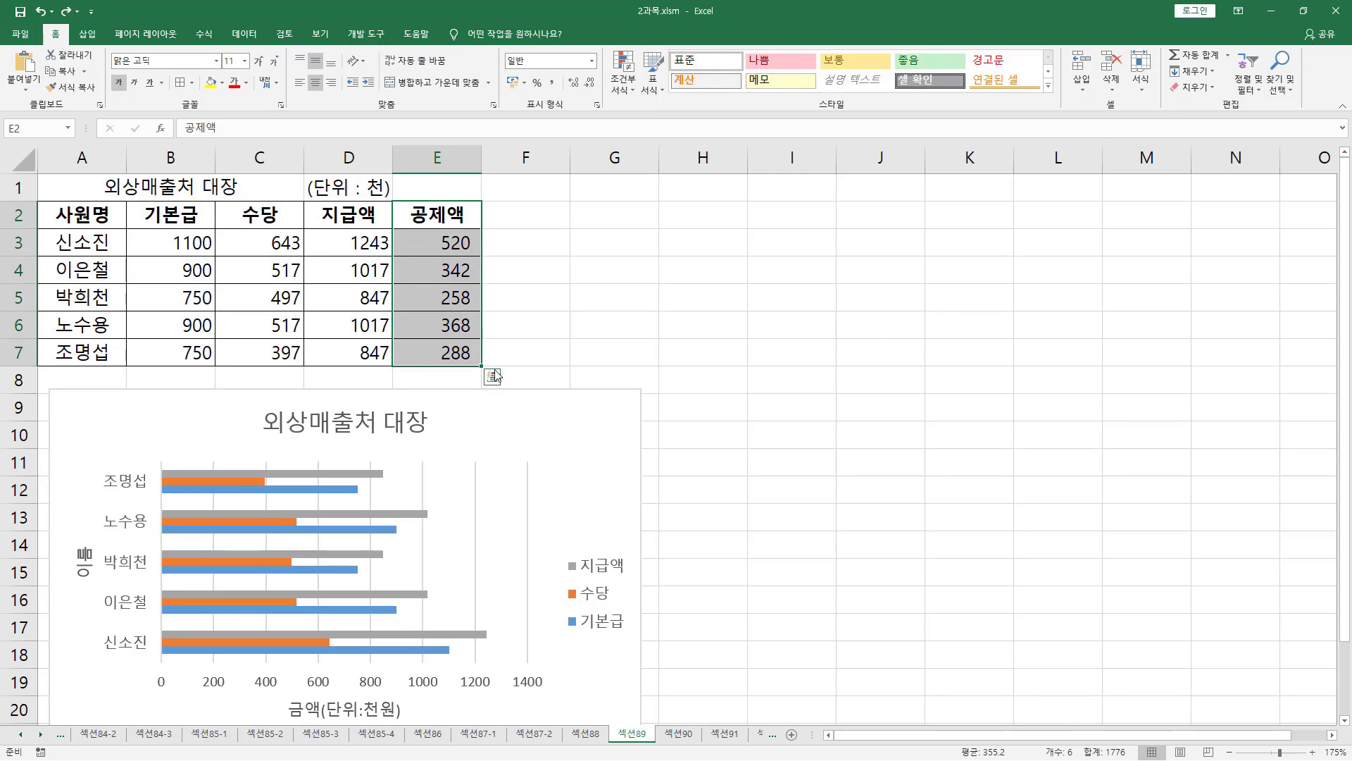
{"action": "left_click_drag", "start_coordinate": [434, 212], "coordinate": [444, 352]}
{"action": "key", "text": "ctrl+c"}
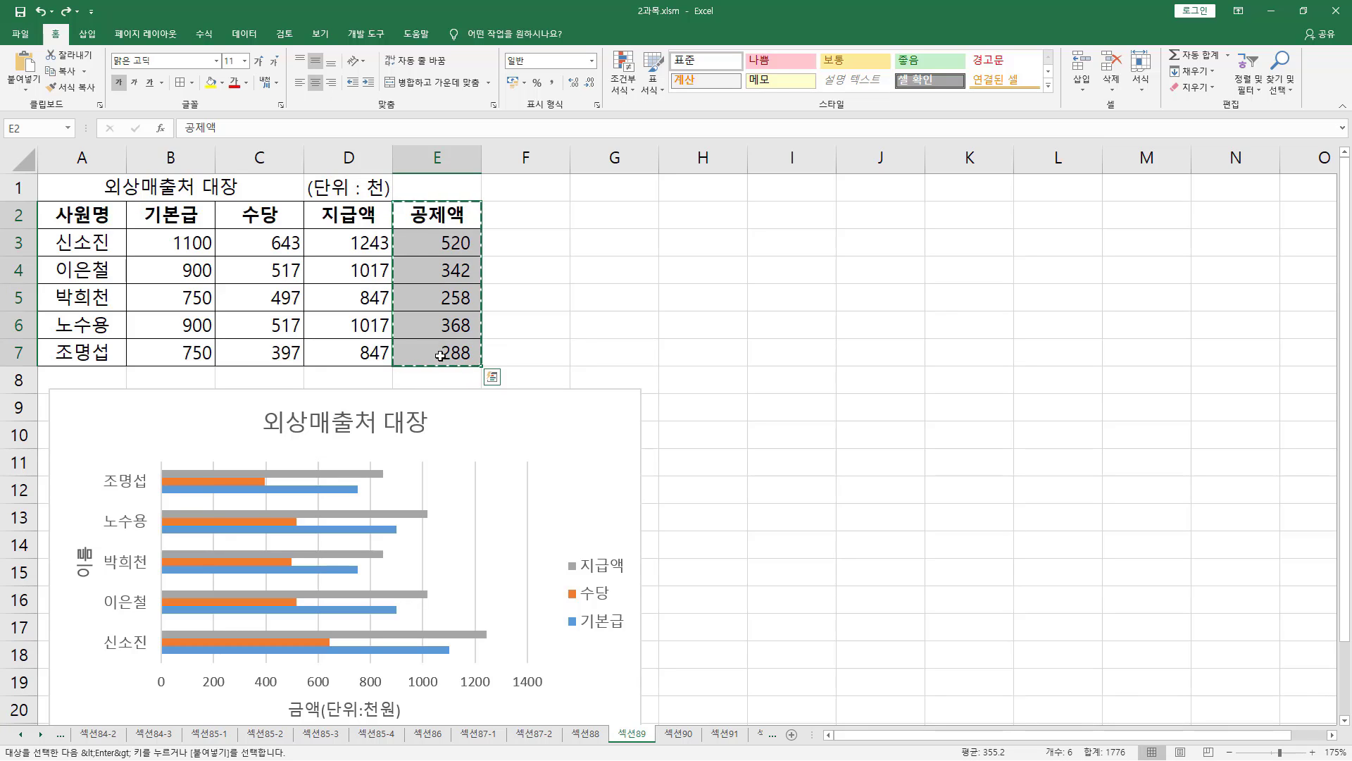
{"action": "left_click", "coordinate": [582, 418]}
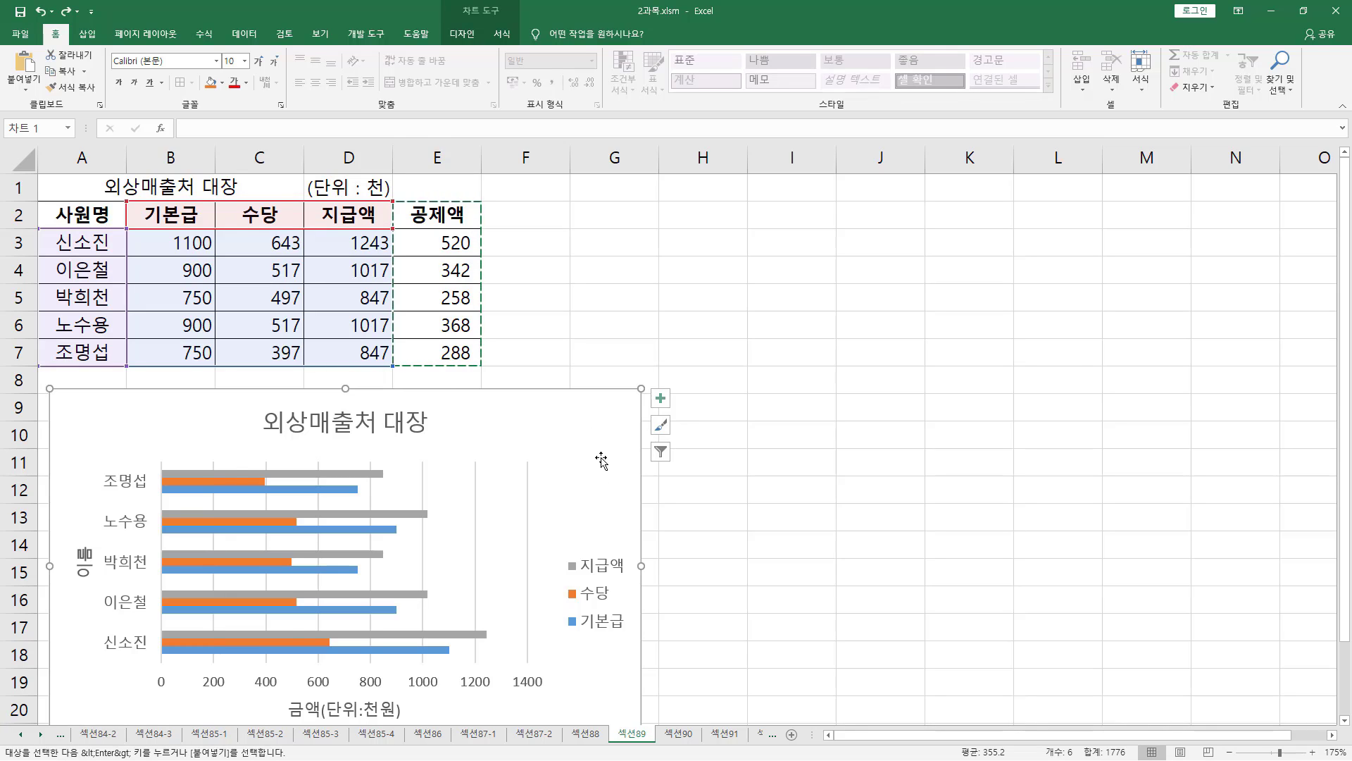
{"action": "key", "text": "ctrl+v"}
{"action": "key", "text": "ctrl+2"}
{"action": "left_click_drag", "start_coordinate": [561, 538], "coordinate": [618, 559]}
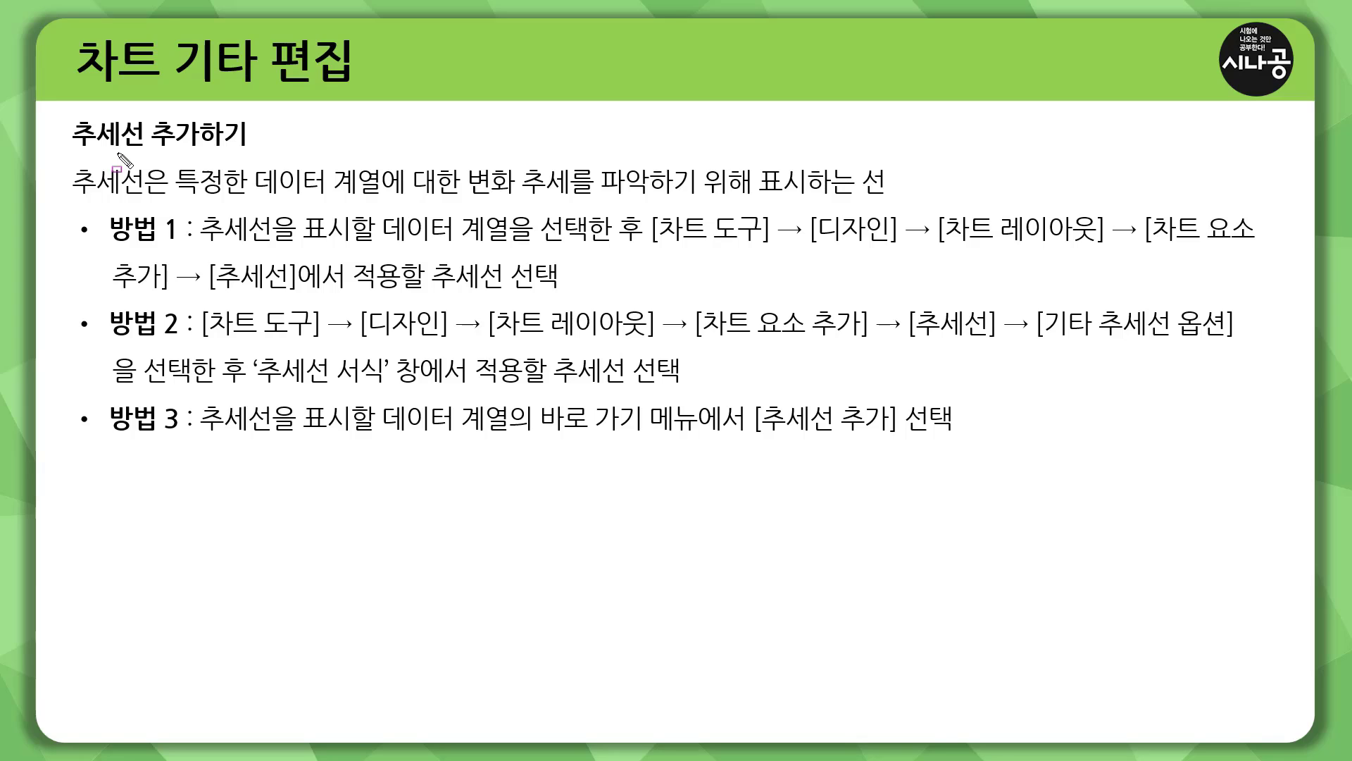
{"action": "left_click_drag", "start_coordinate": [71, 151], "coordinate": [249, 151]}
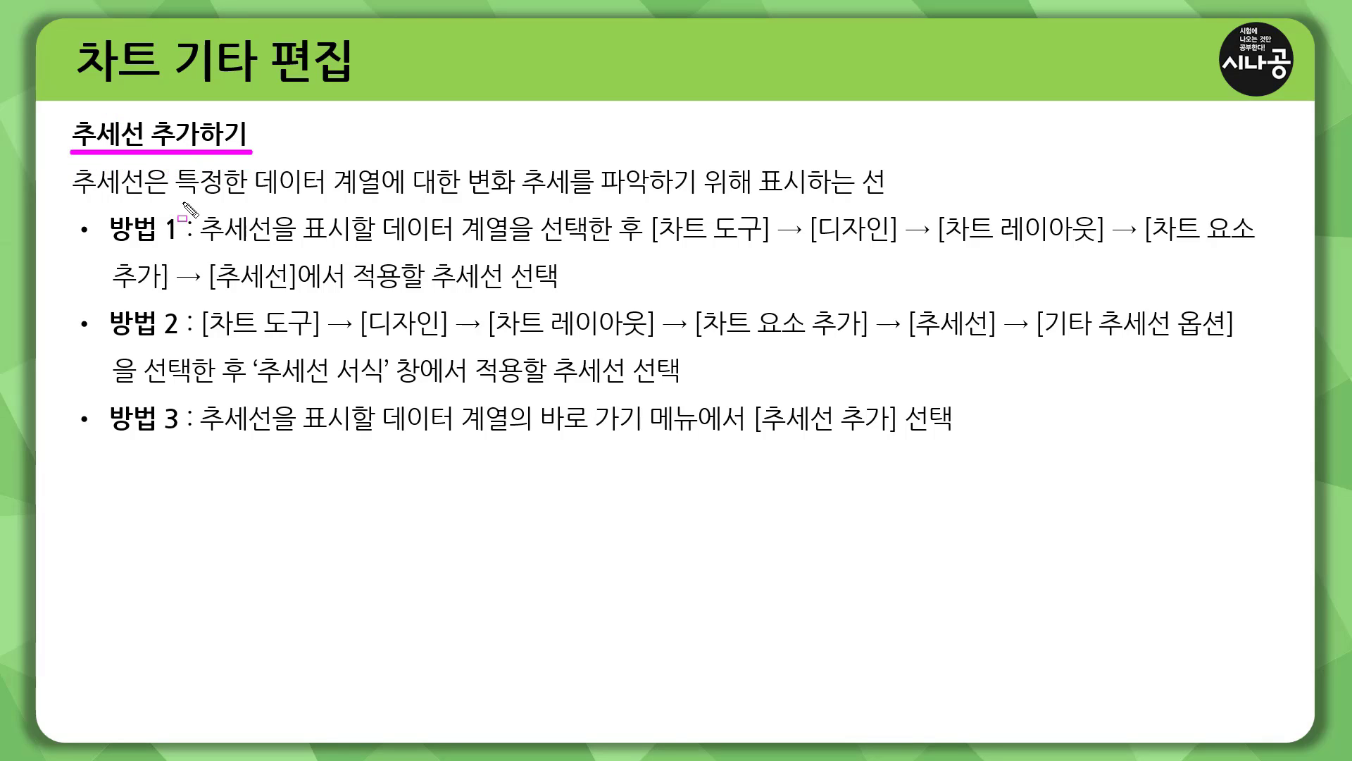
{"action": "left_click_drag", "start_coordinate": [175, 199], "coordinate": [898, 203]}
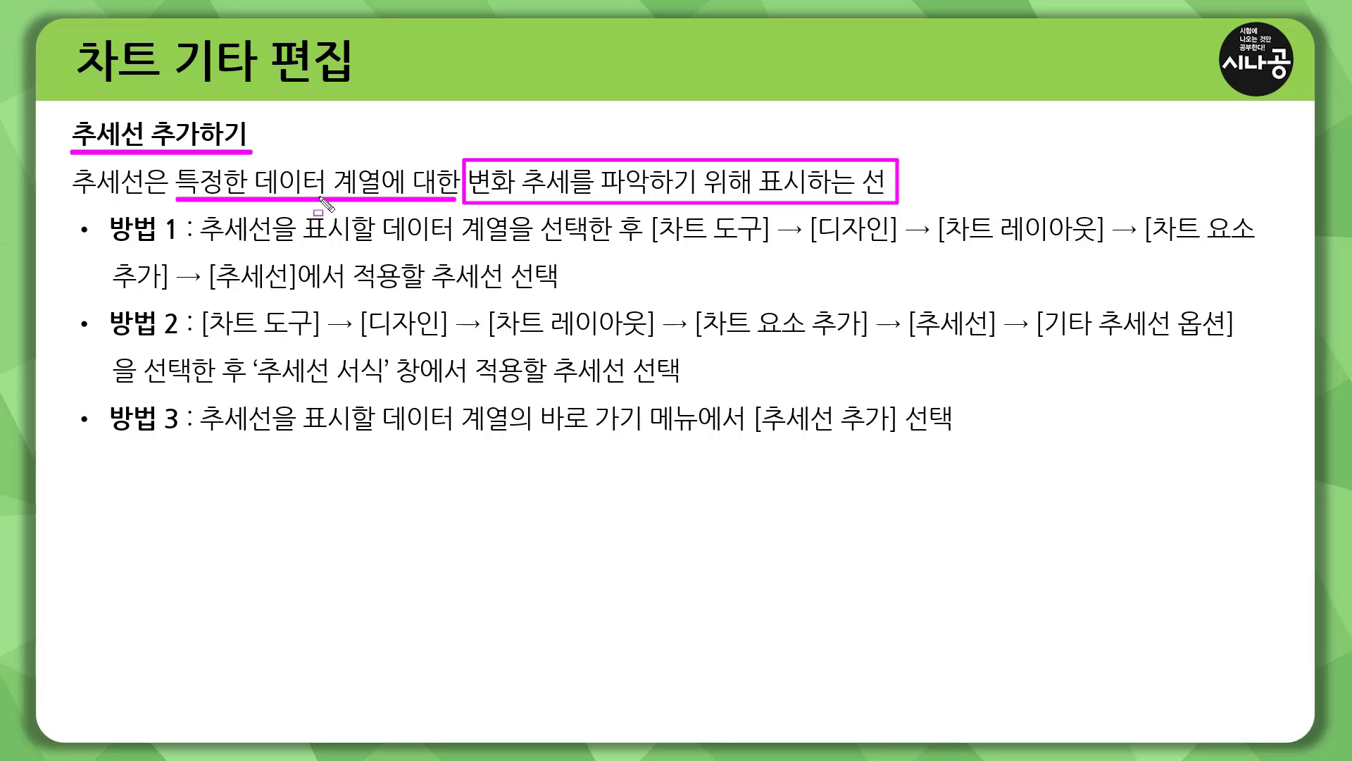